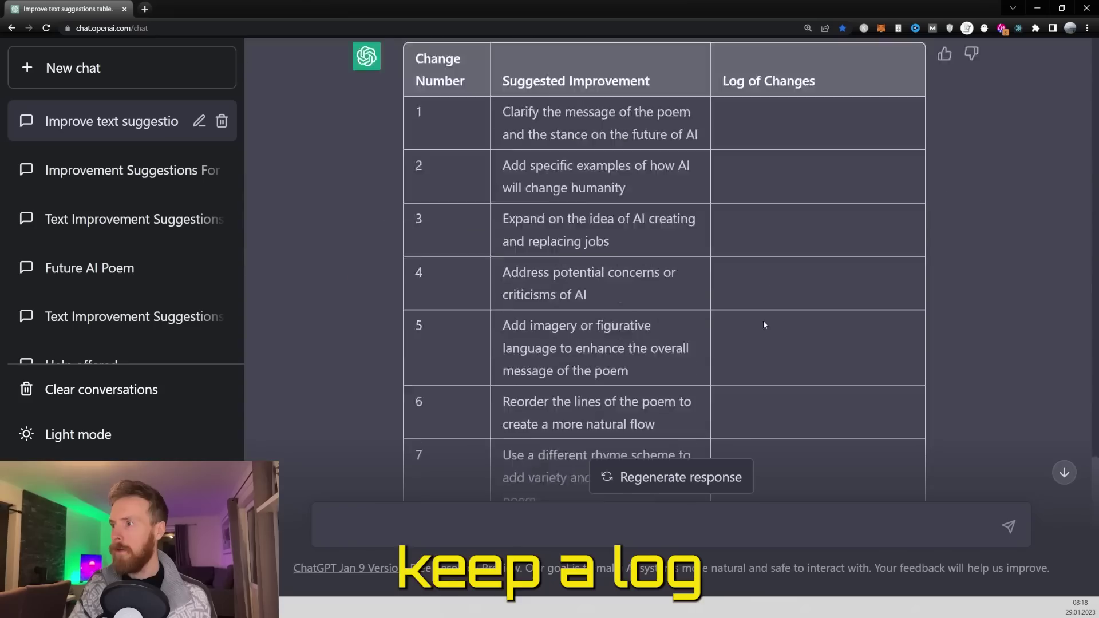
scroll(764, 320, down, 5)
scroll(726, 317, up, 1)
drag(726, 317, 882, 362)
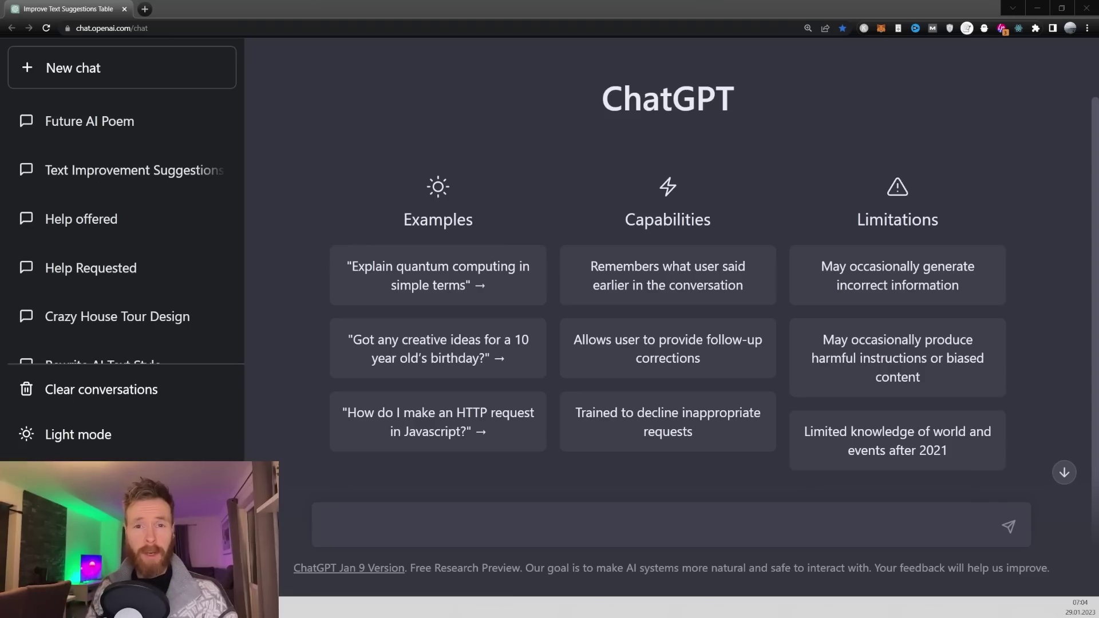
Begin the prompt with "[INSTRUCTIONS] I have a {text} I would like to make changes to."
click(380, 522)
text([INSTRUCTIONS] I have a {text} I would like to make changes to.)
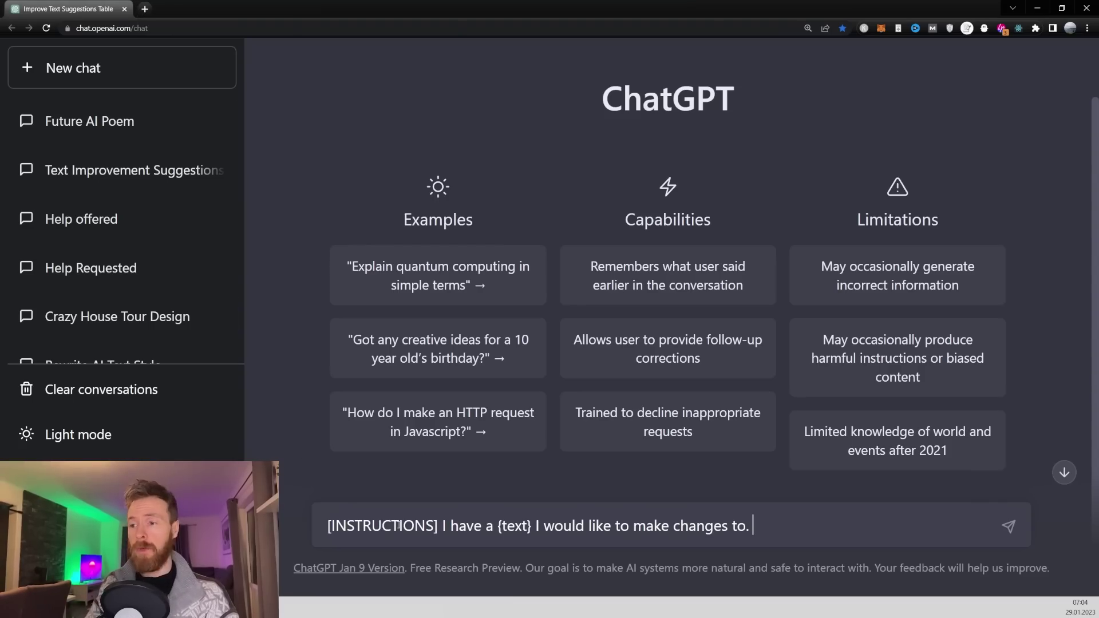
drag(438, 526, 309, 528)
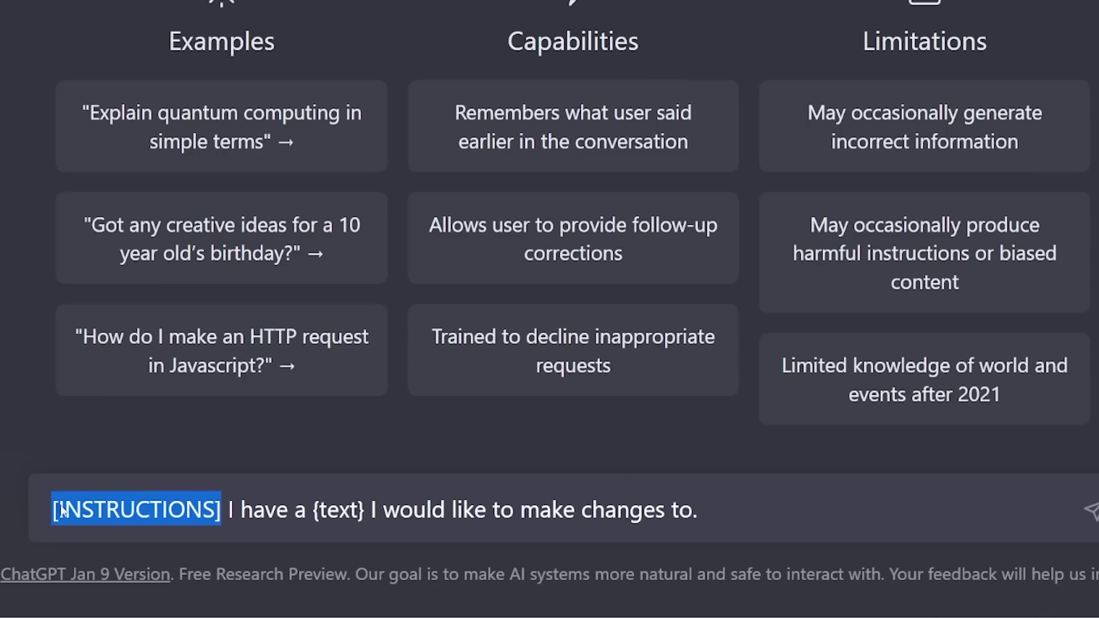
click(232, 511)
drag(459, 525, 750, 527)
click(441, 527)
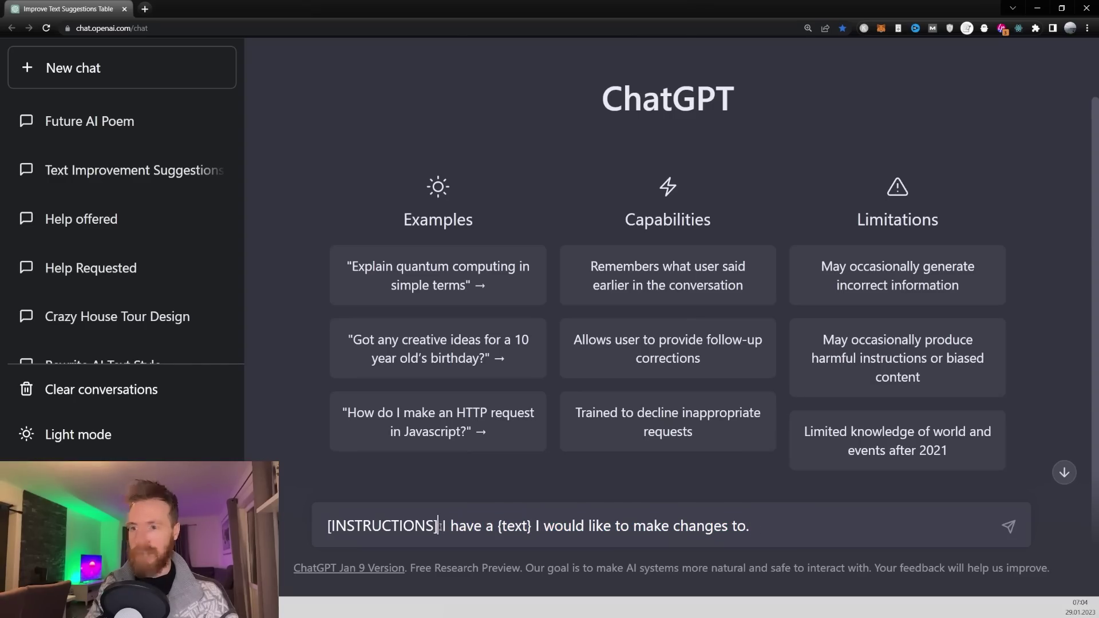
drag(441, 527, 324, 526)
Extend the prompt to request a table of 10 different improvement suggestions for the {text}, numbered in the left column to pick from
click(766, 527)
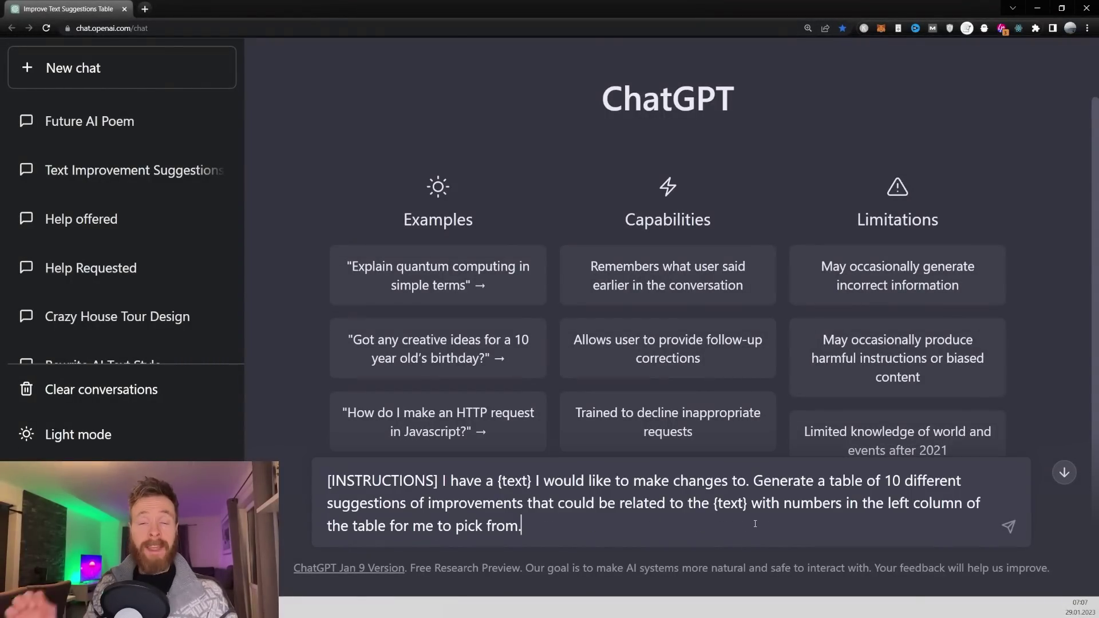
drag(753, 481, 972, 485)
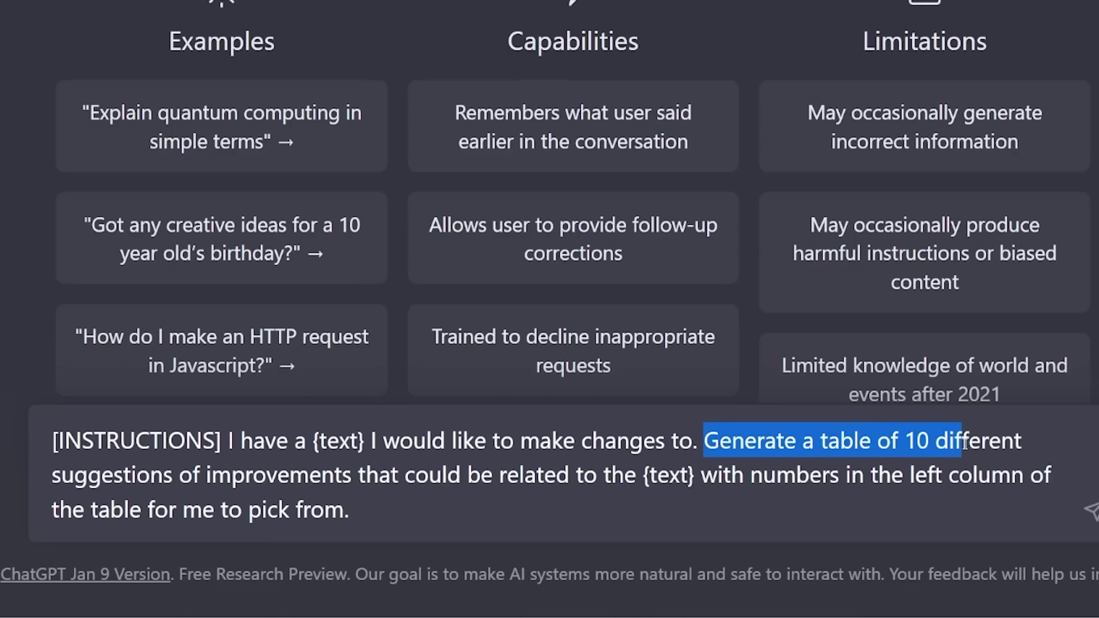
drag(1039, 447, 385, 521)
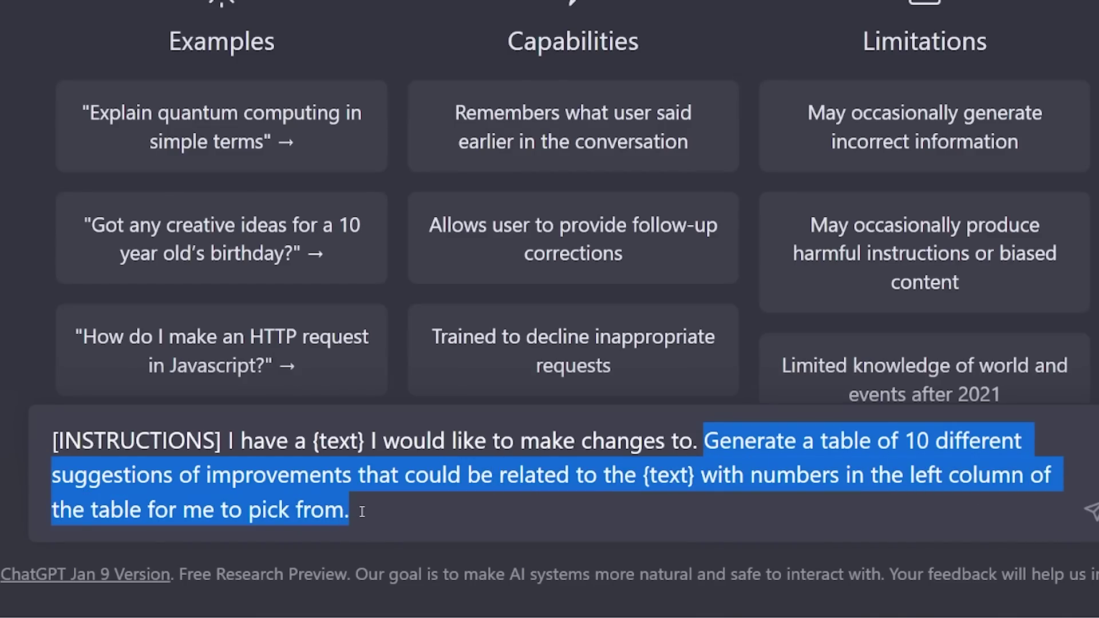
click(362, 511)
drag(207, 475, 498, 477)
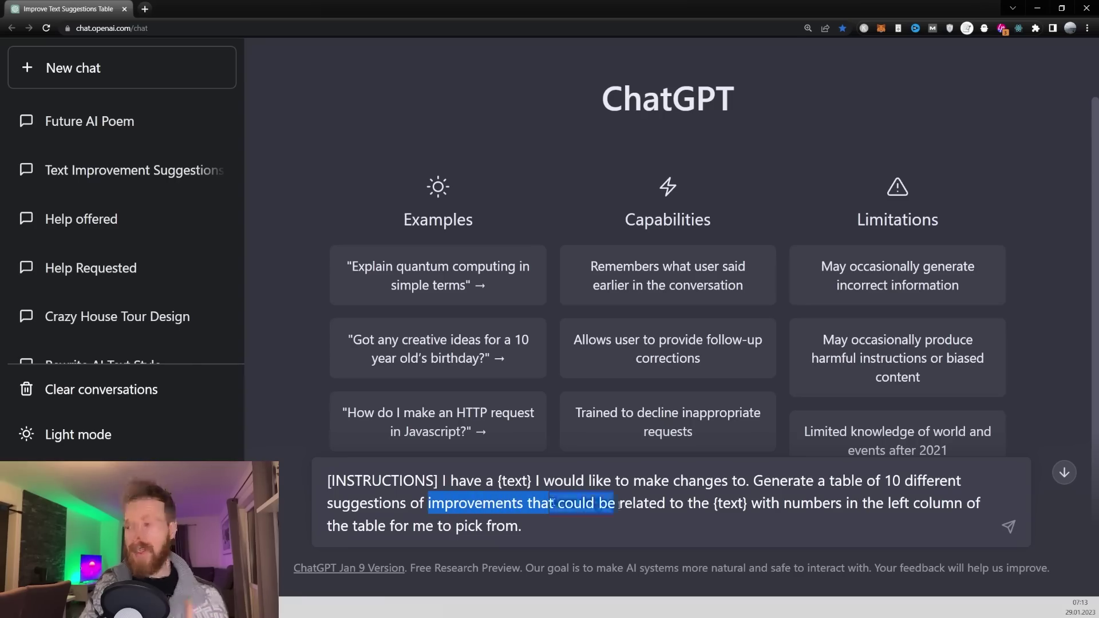
drag(619, 505, 738, 505)
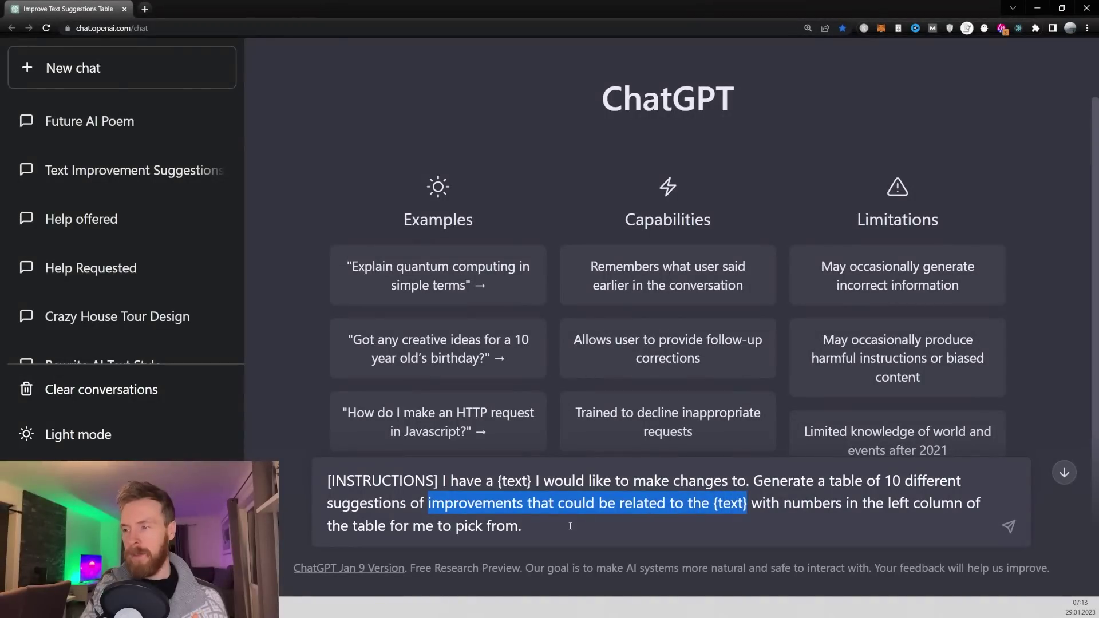
Add the instruction to ask "What improvements would you like to make to the {text}? Pick one from the table above" below the table
click(544, 519)
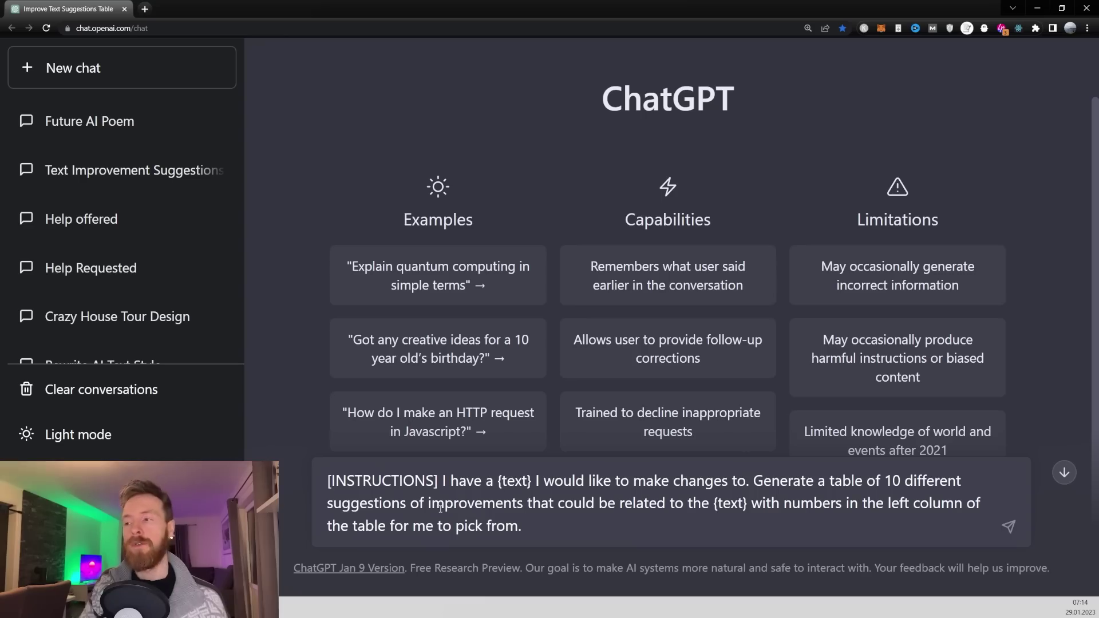
text(After the table, ask the question "What improvements would you like to make to the {text}? Pick one from the table above" below the table.)
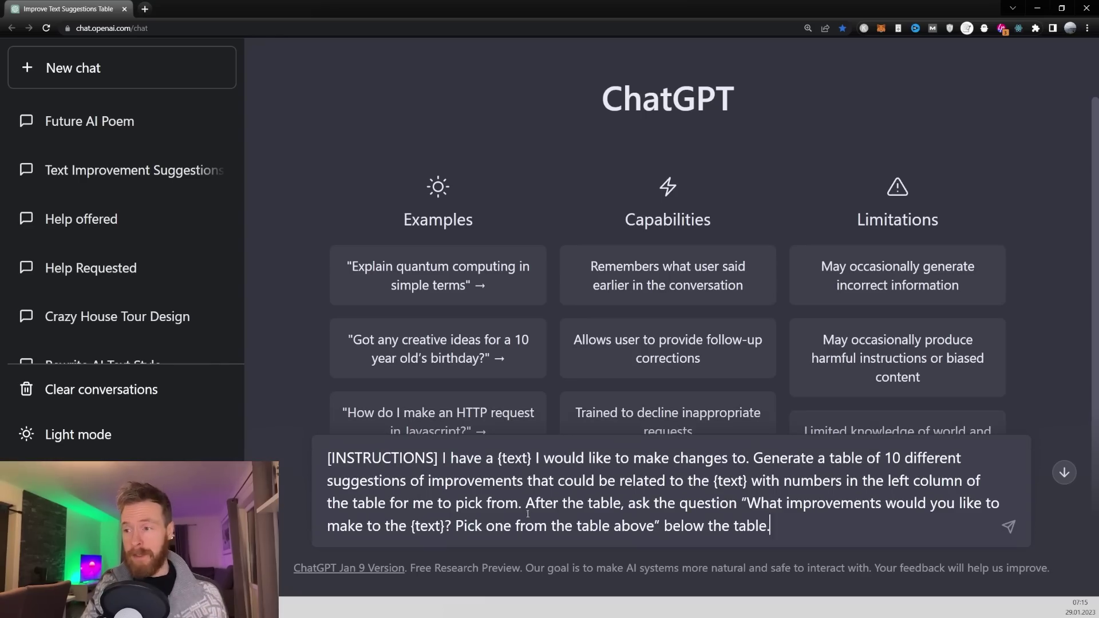
drag(552, 505, 472, 535)
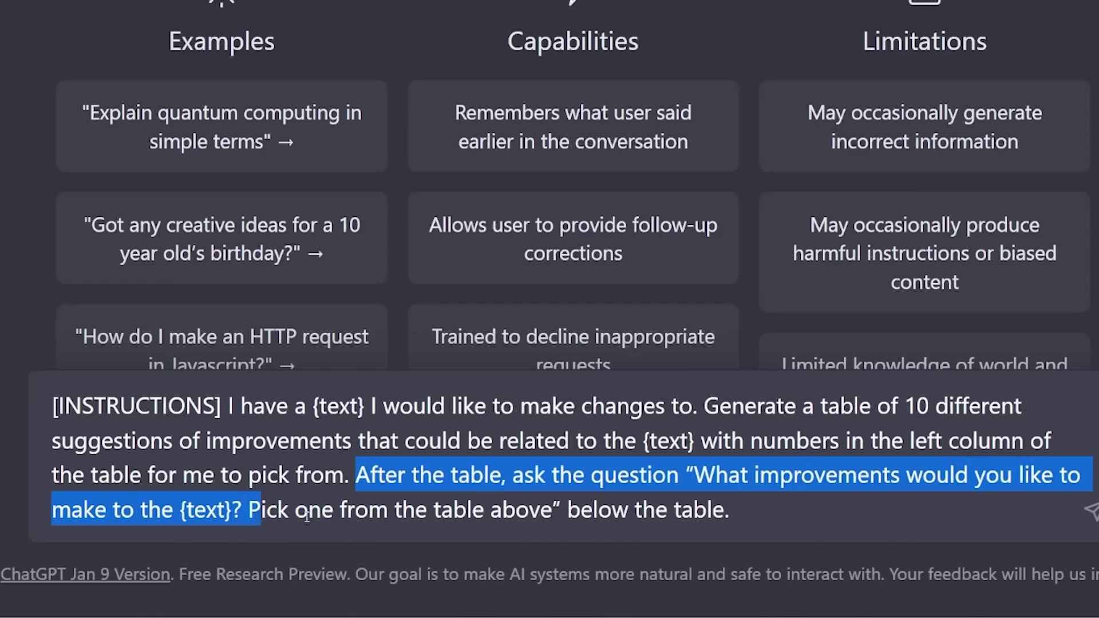
drag(307, 517, 464, 527)
click(733, 511)
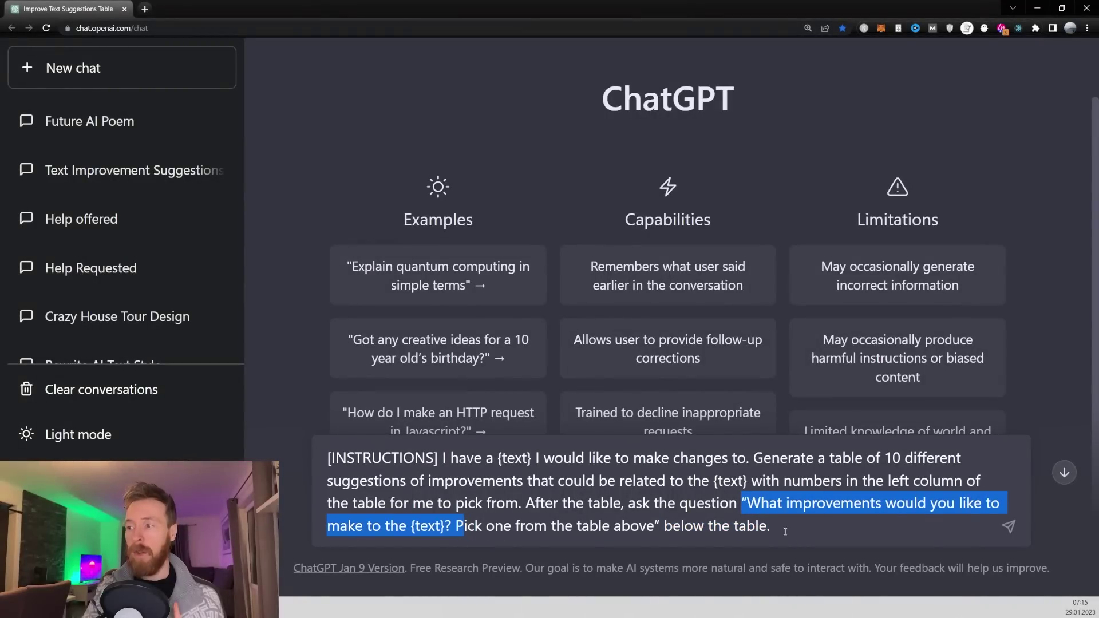
Add "Acknowledge with "..." if you understand the task, dont create a table yet." and send the prompt
click(775, 531)
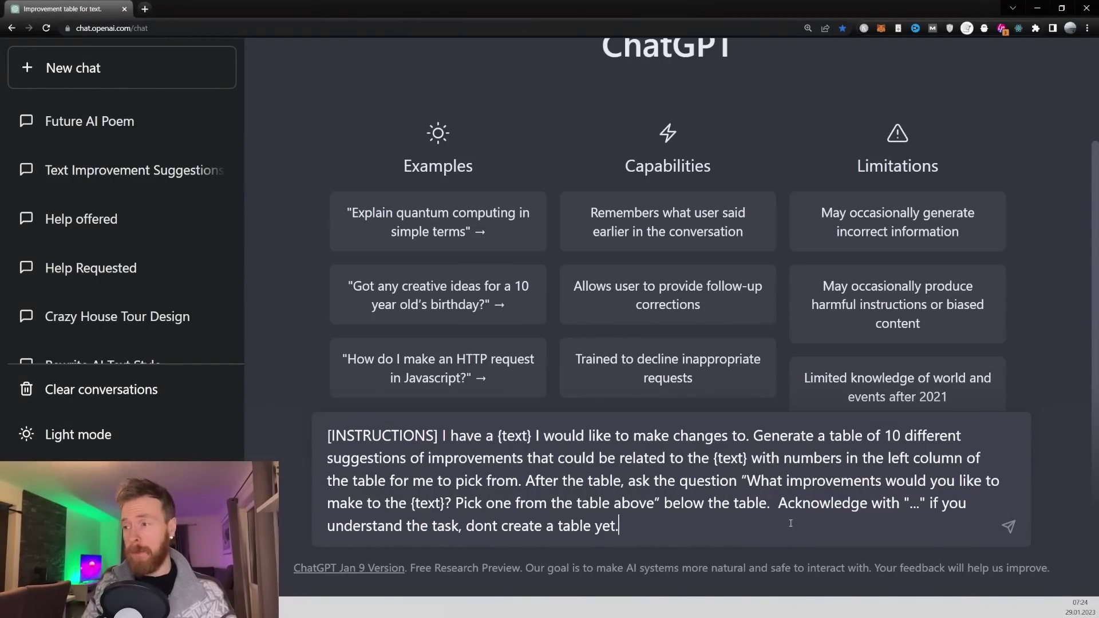
drag(779, 506, 898, 506)
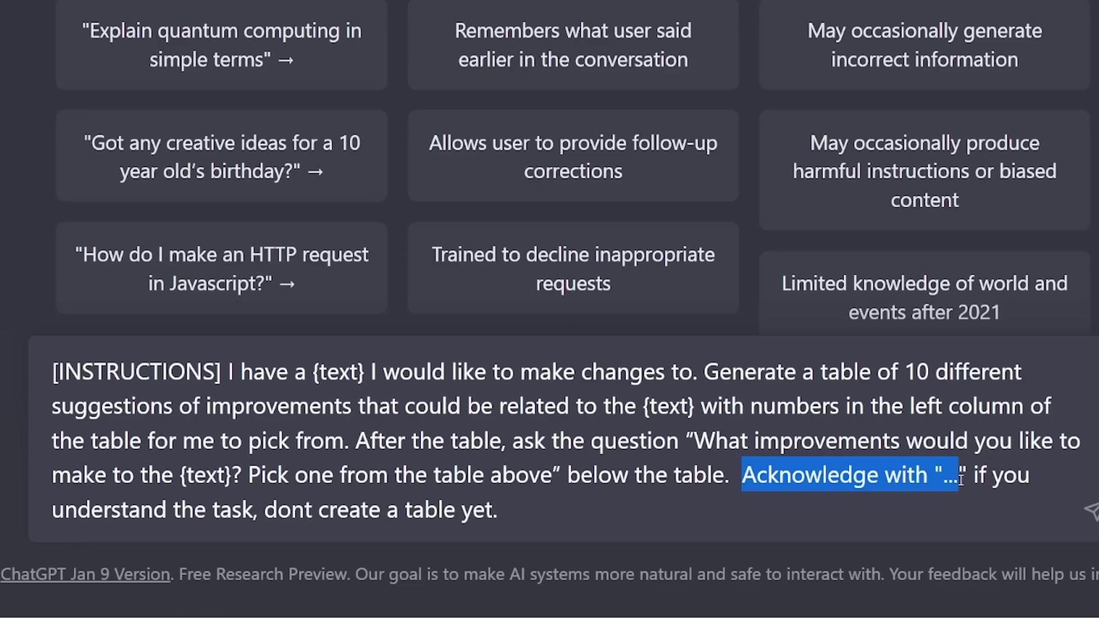
drag(962, 481, 521, 514)
click(527, 517)
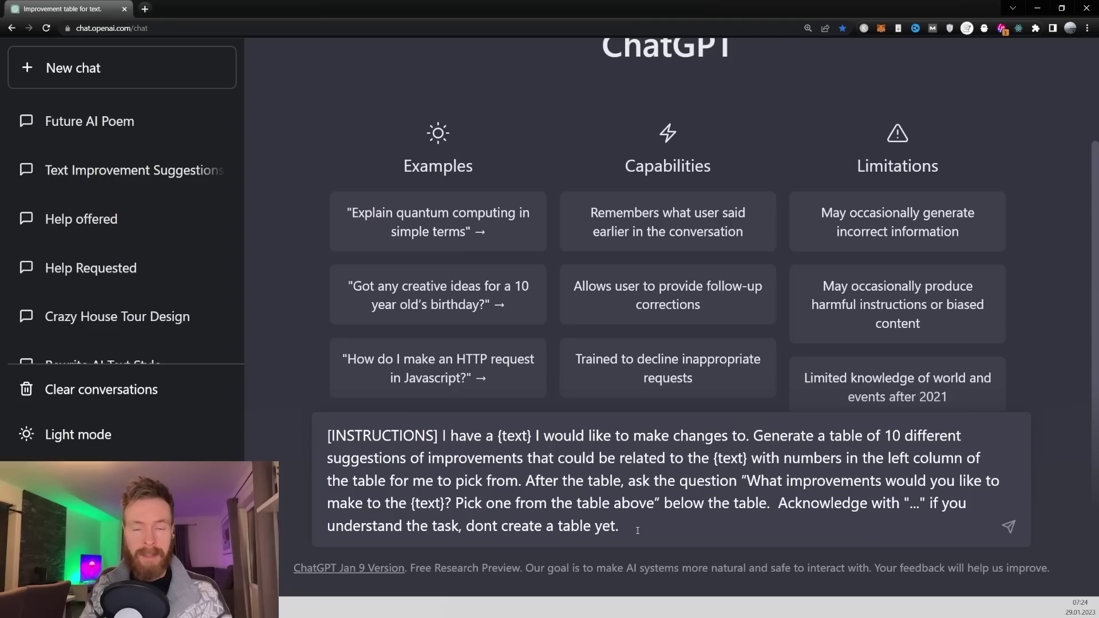
key(Return)
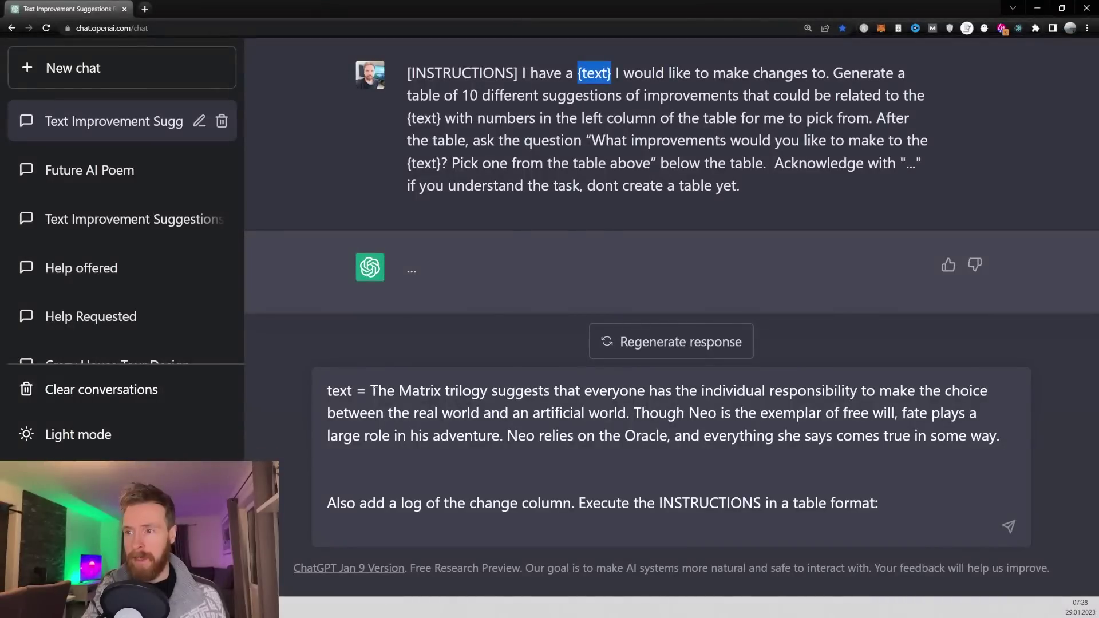
Review the drafted message's Matrix trilogy text, its request for a log of the change column, and its command to execute the INSTRUCTIONS
drag(374, 391, 1001, 437)
click(413, 395)
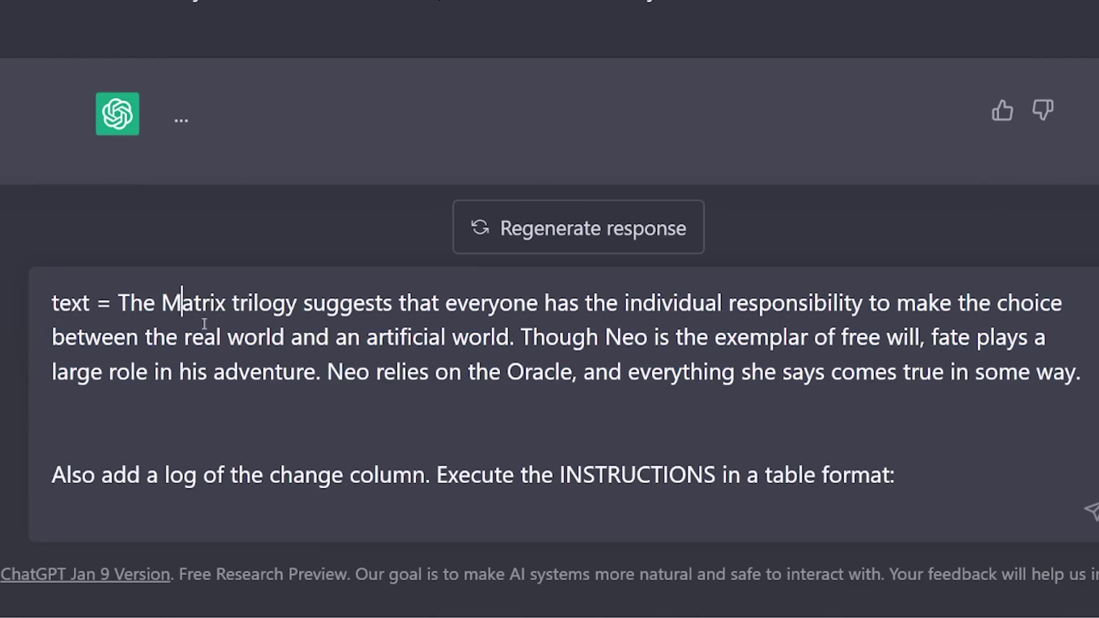
drag(122, 303, 635, 338)
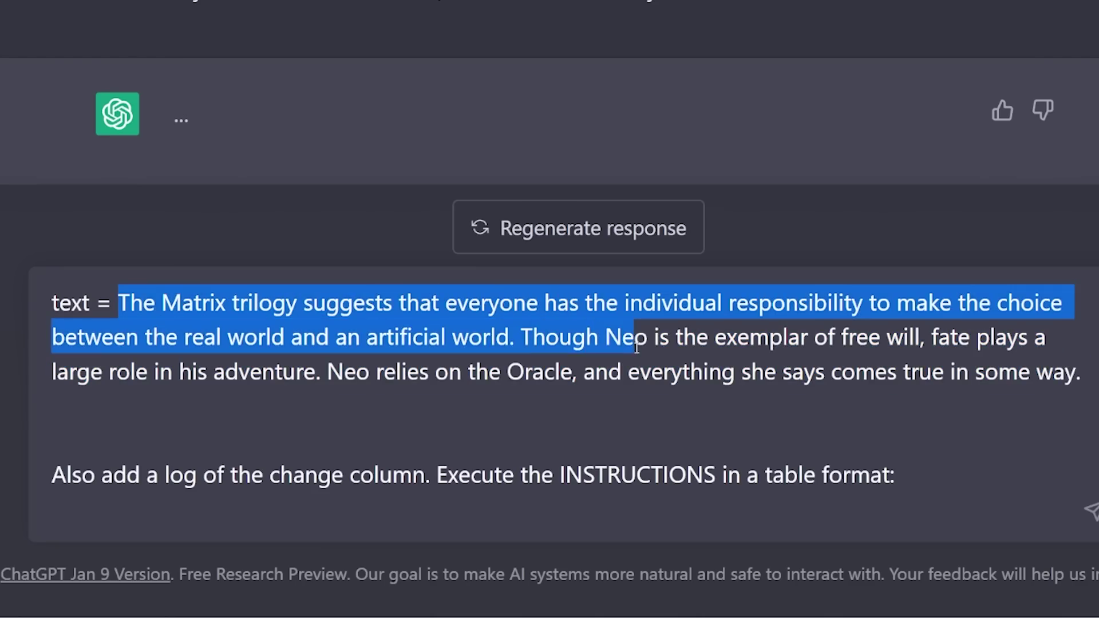
click(412, 416)
click(54, 473)
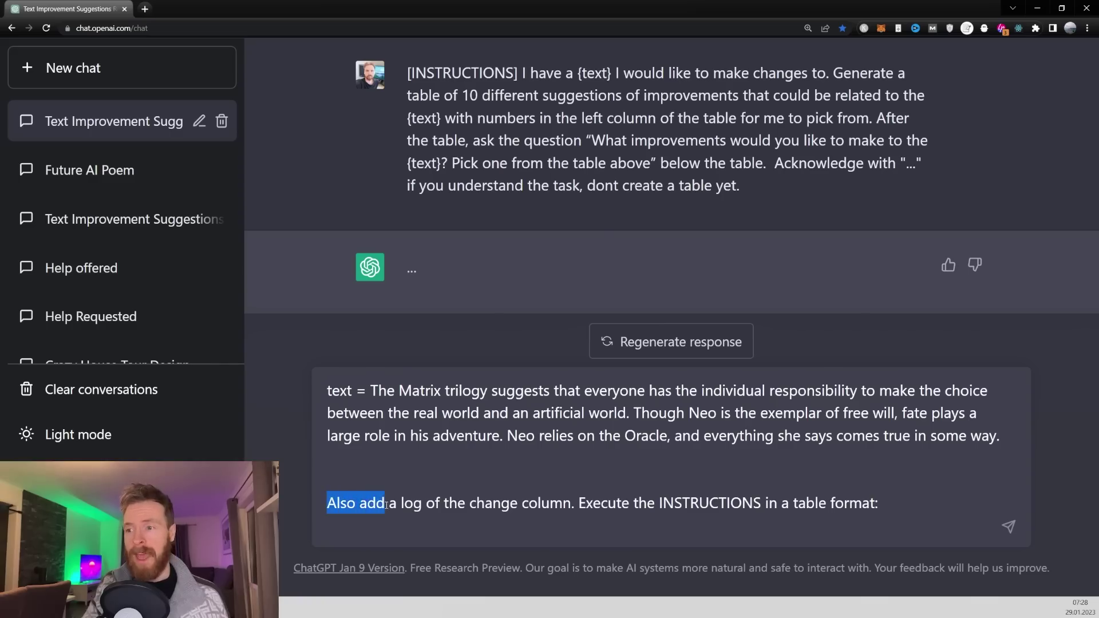
drag(386, 505, 572, 505)
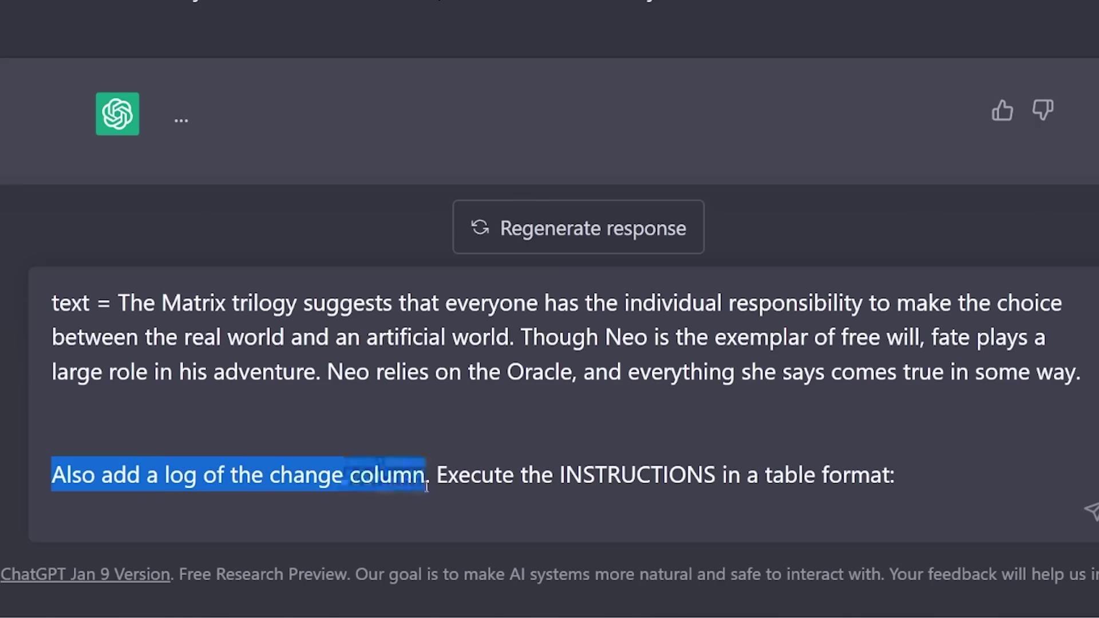
drag(437, 476, 888, 480)
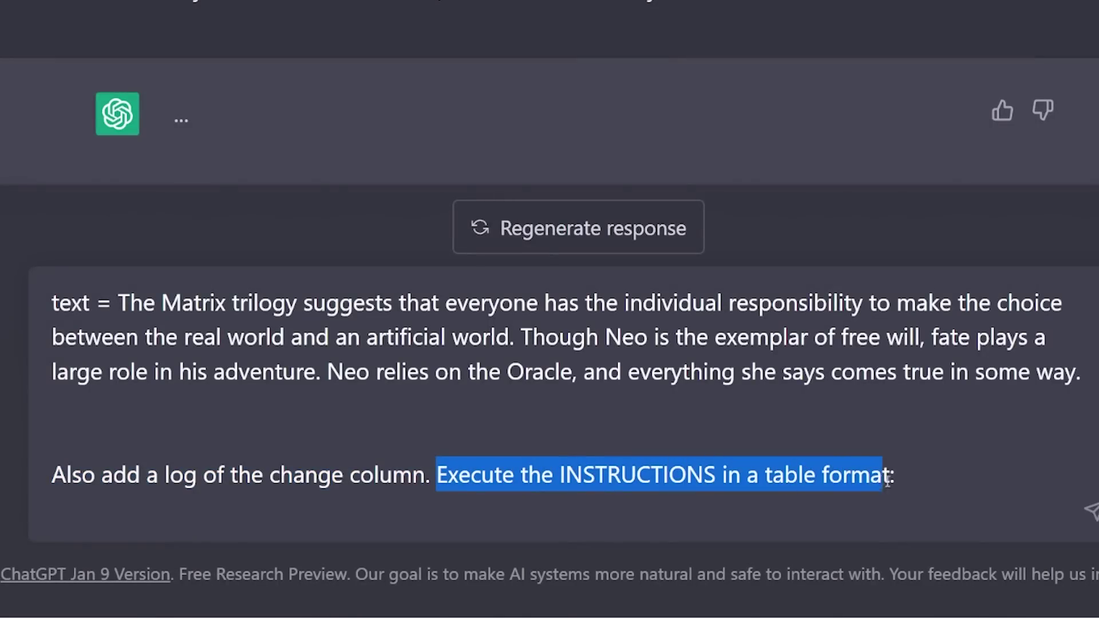
click(919, 481)
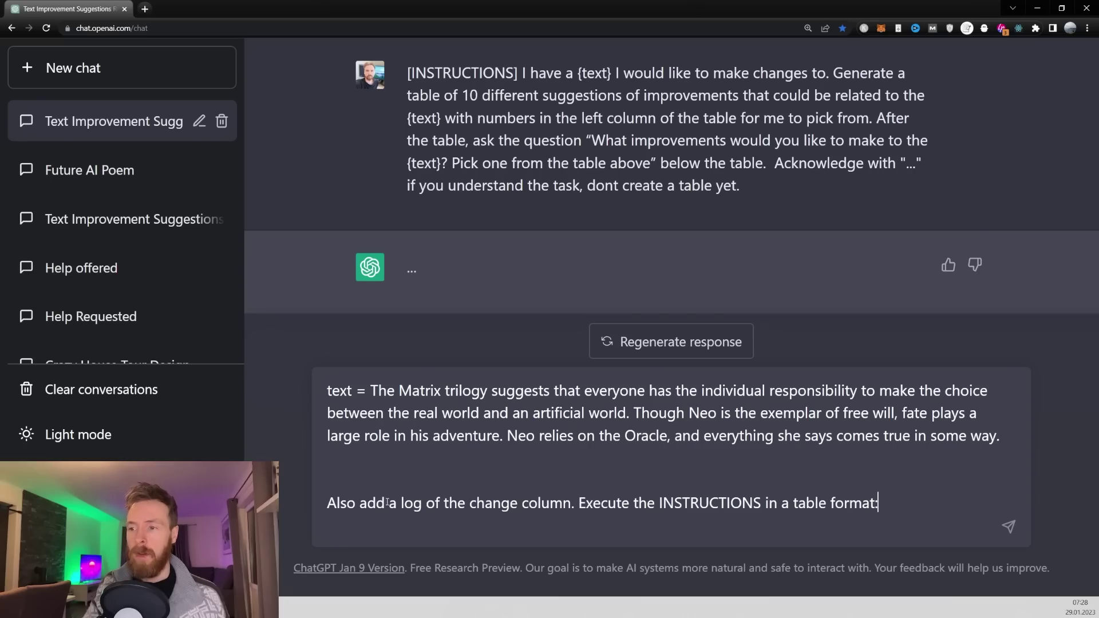
drag(387, 504, 578, 504)
click(576, 481)
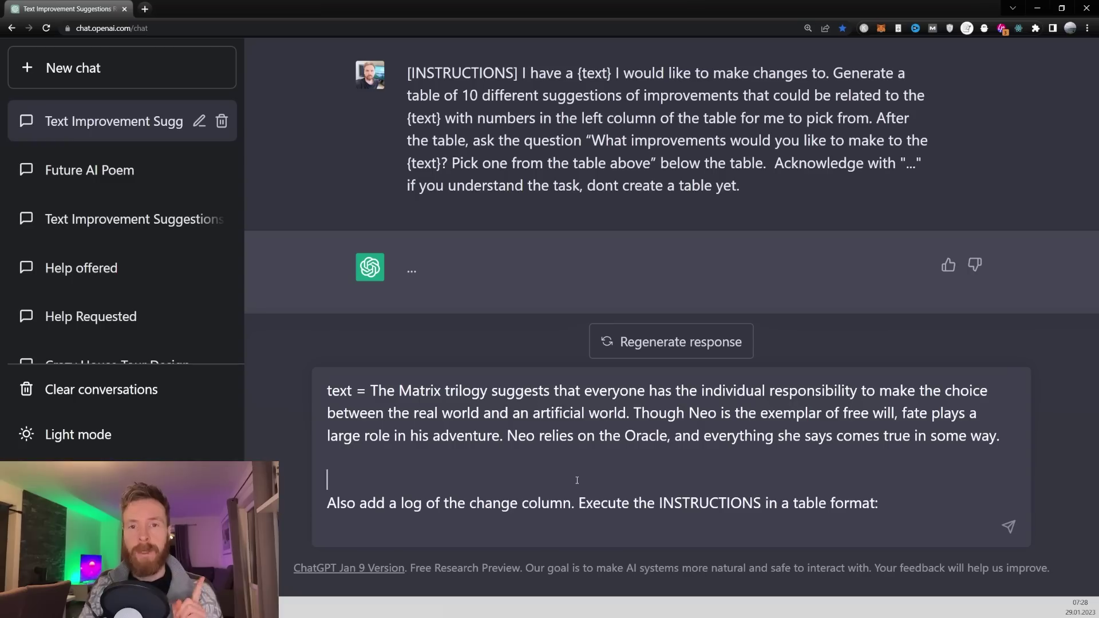
drag(575, 503, 766, 504)
click(763, 503)
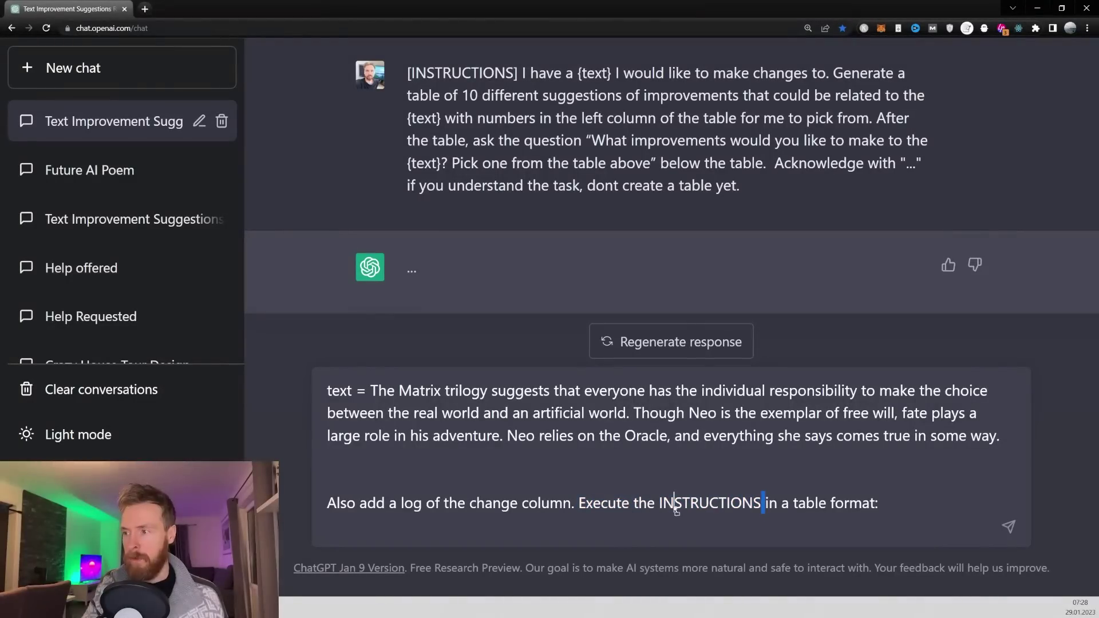
Send the message that defines text as the Matrix trilogy paragraph and requests the INSTRUCTIONS in a table format with a change log column
drag(523, 73, 405, 82)
click(887, 504)
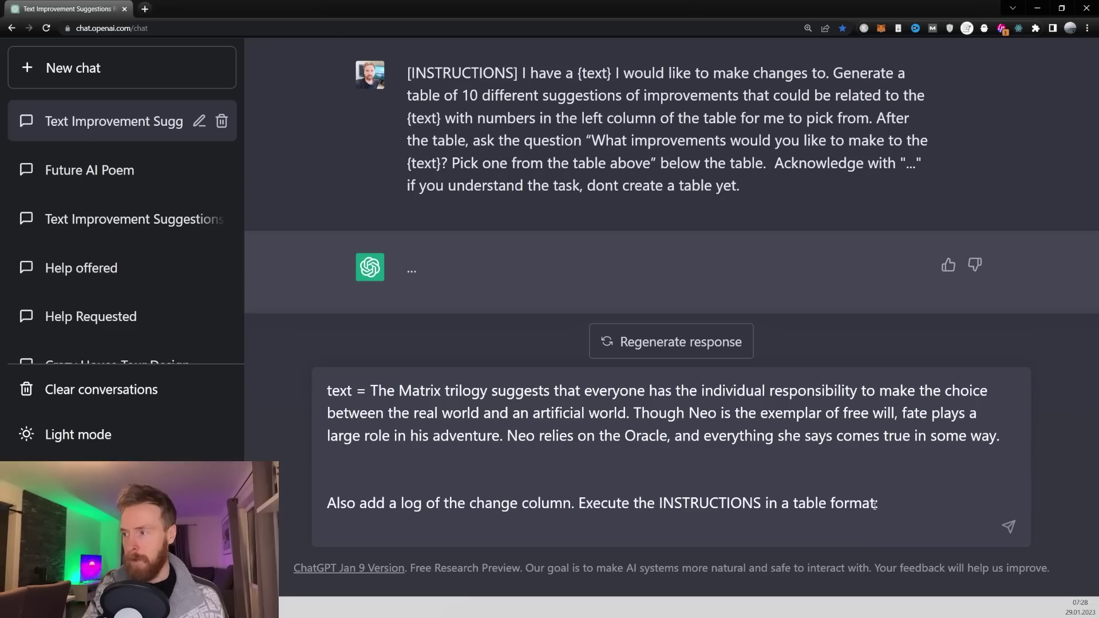
click(1010, 527)
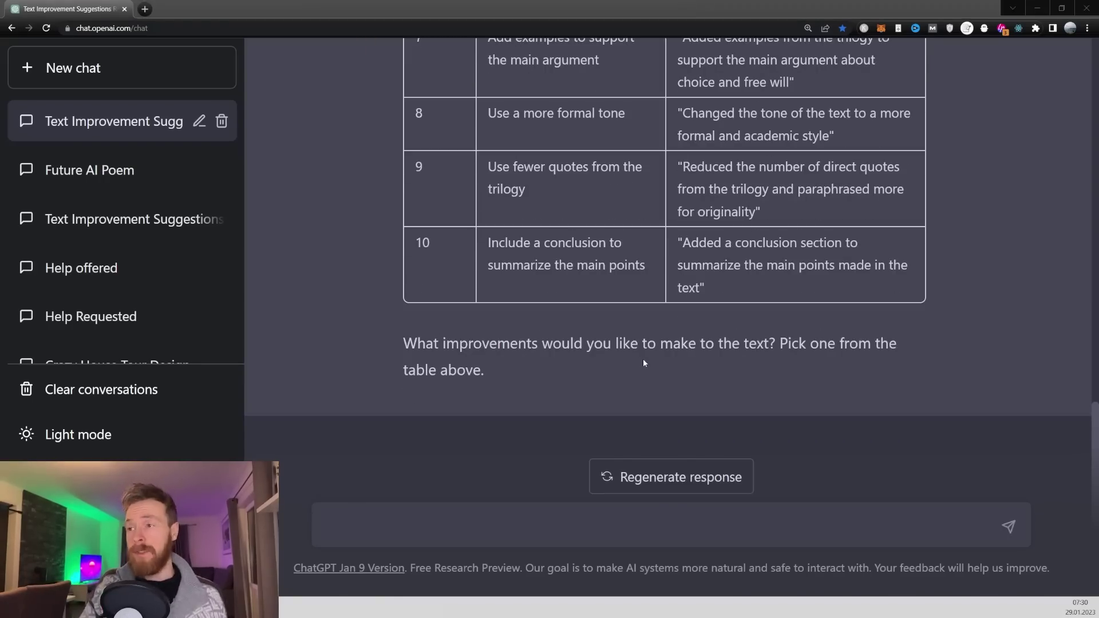
Examine the suggested improvements and change log in the generated table, particularly suggestions 1, 2 and 3
scroll(573, 372, up, 3)
scroll(568, 301, up, 8)
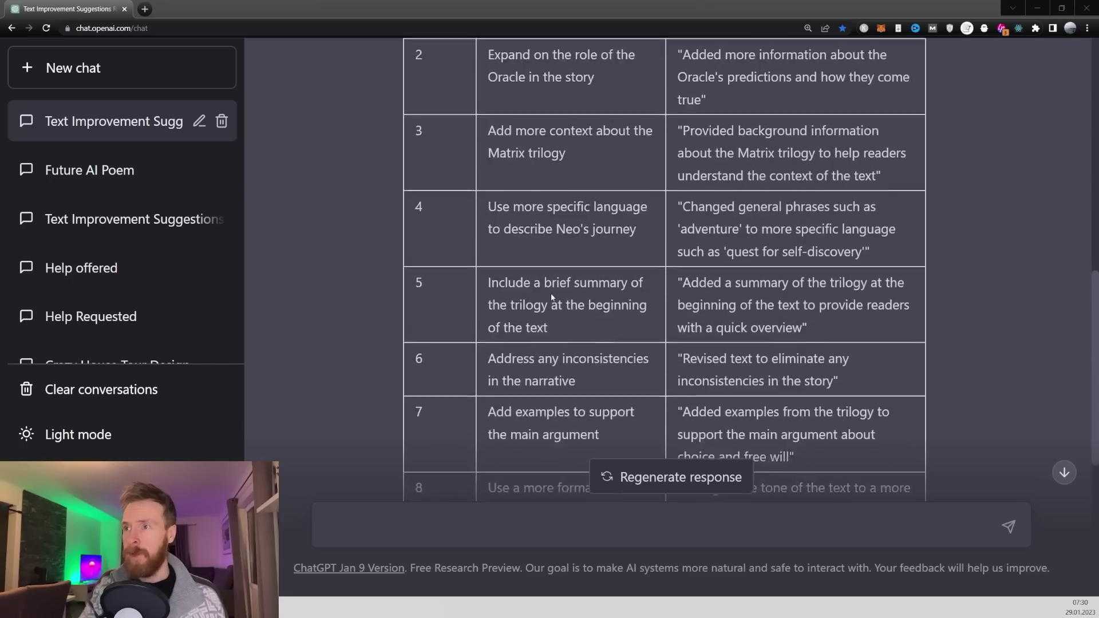
scroll(562, 246, down, 2)
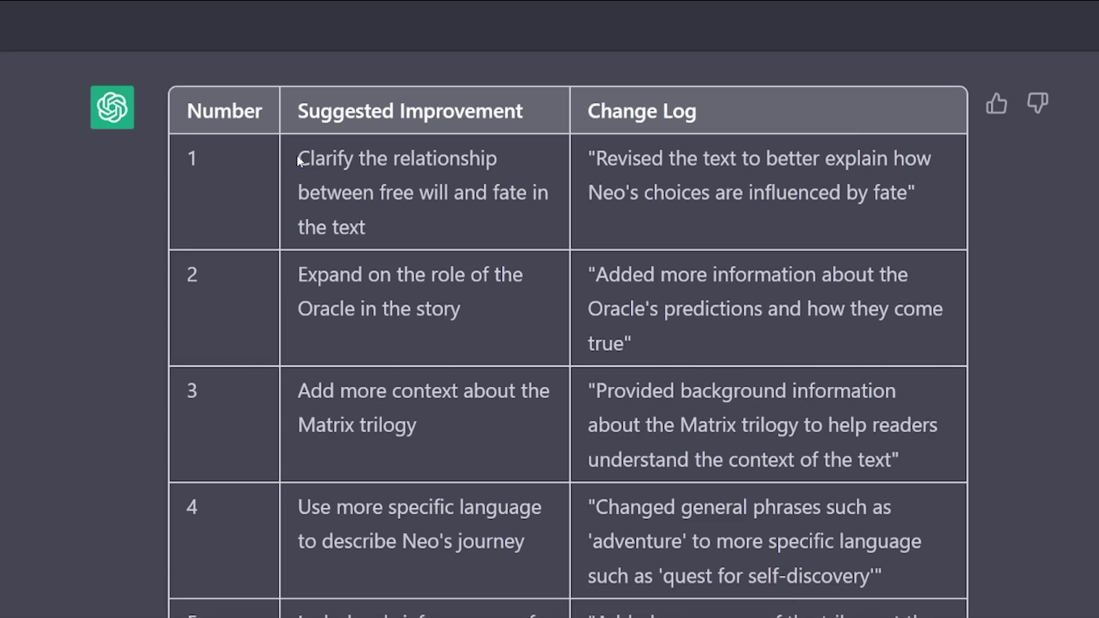
drag(487, 139, 645, 176)
drag(538, 209, 529, 227)
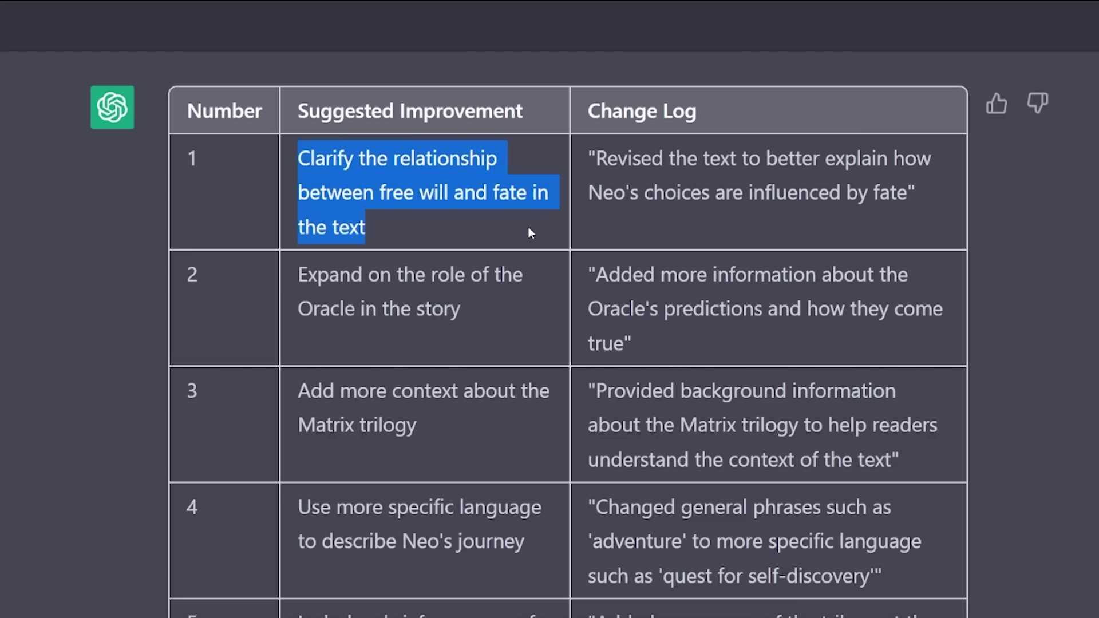
click(433, 227)
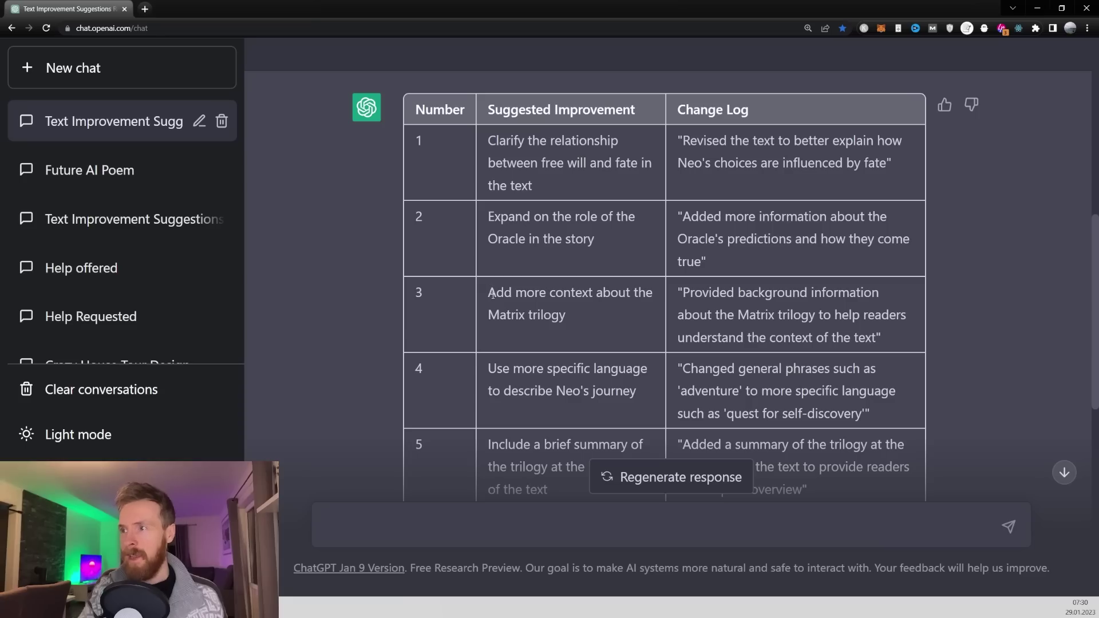
drag(492, 294, 646, 314)
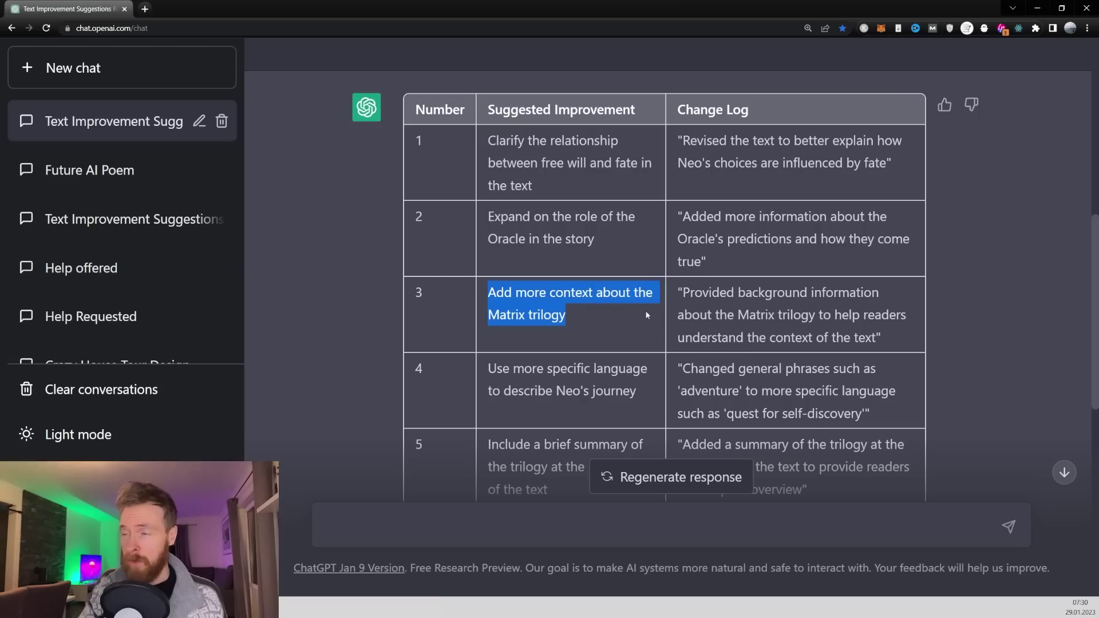
click(582, 323)
scroll(581, 319, down, 2)
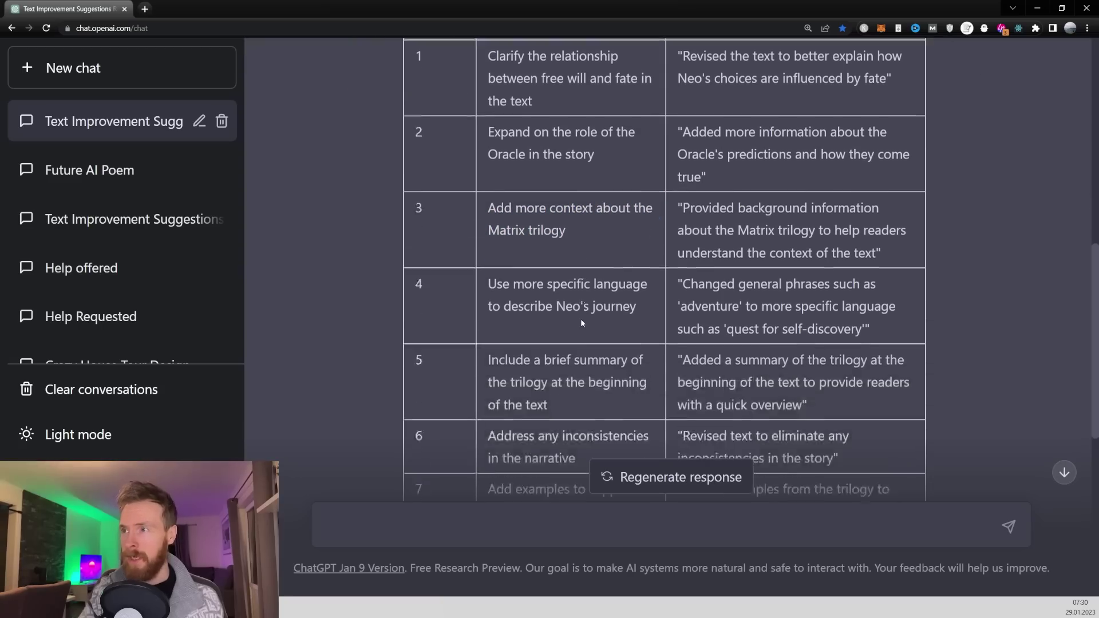
scroll(581, 270, up, 2)
drag(487, 218, 580, 218)
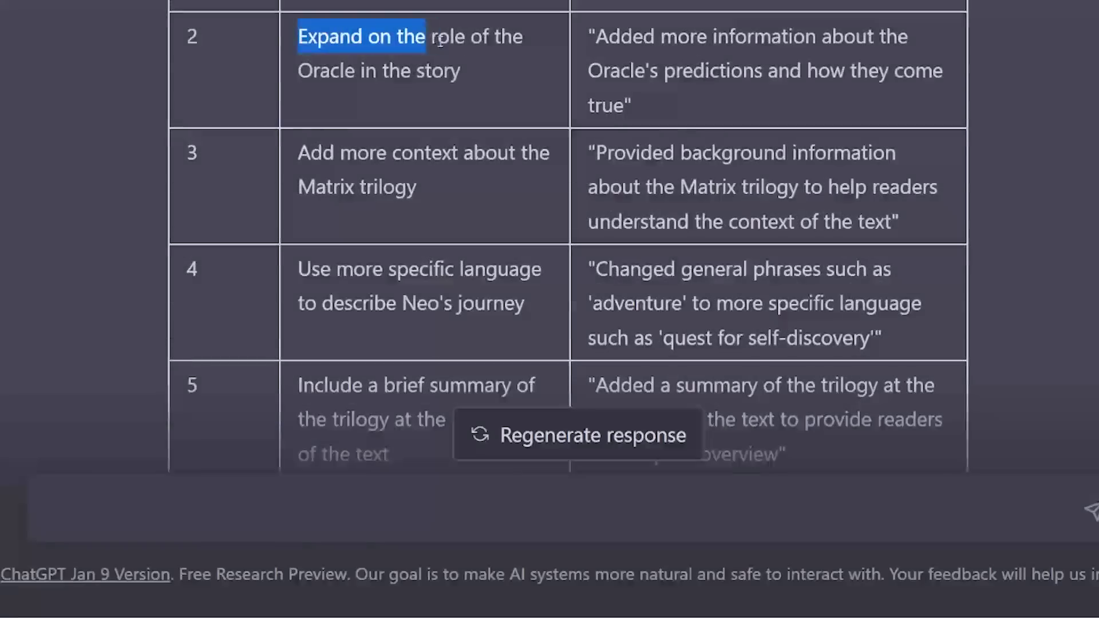
drag(440, 39, 518, 94)
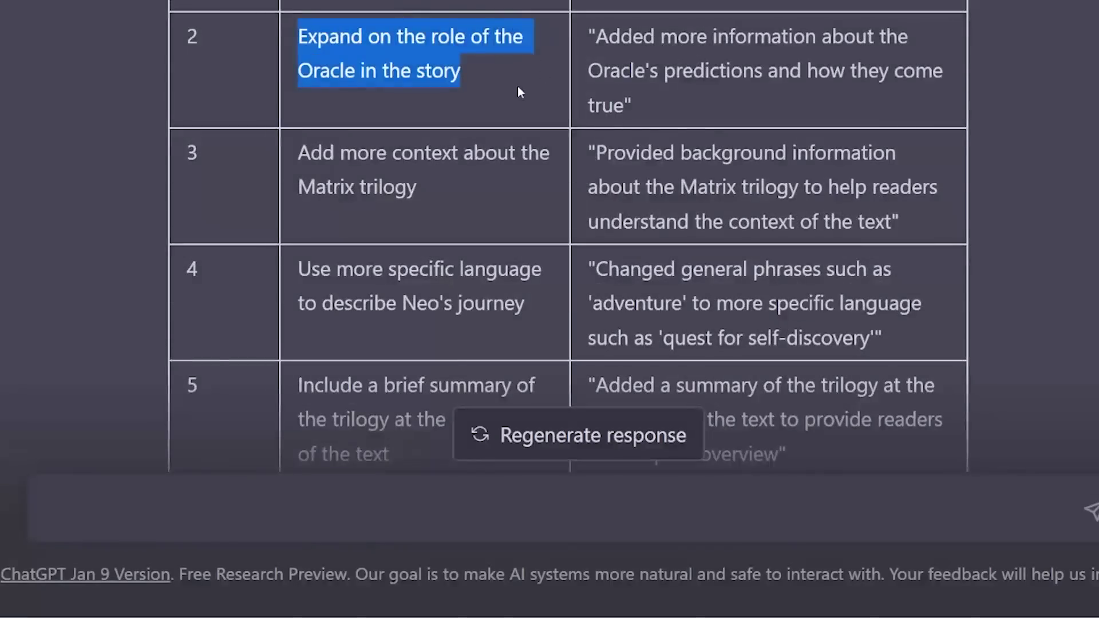
Read through the remaining suggested improvements in the table, particularly suggestion 6 on narrative inconsistencies and suggestion 8 on formal tone
click(506, 94)
scroll(492, 91, down, 5)
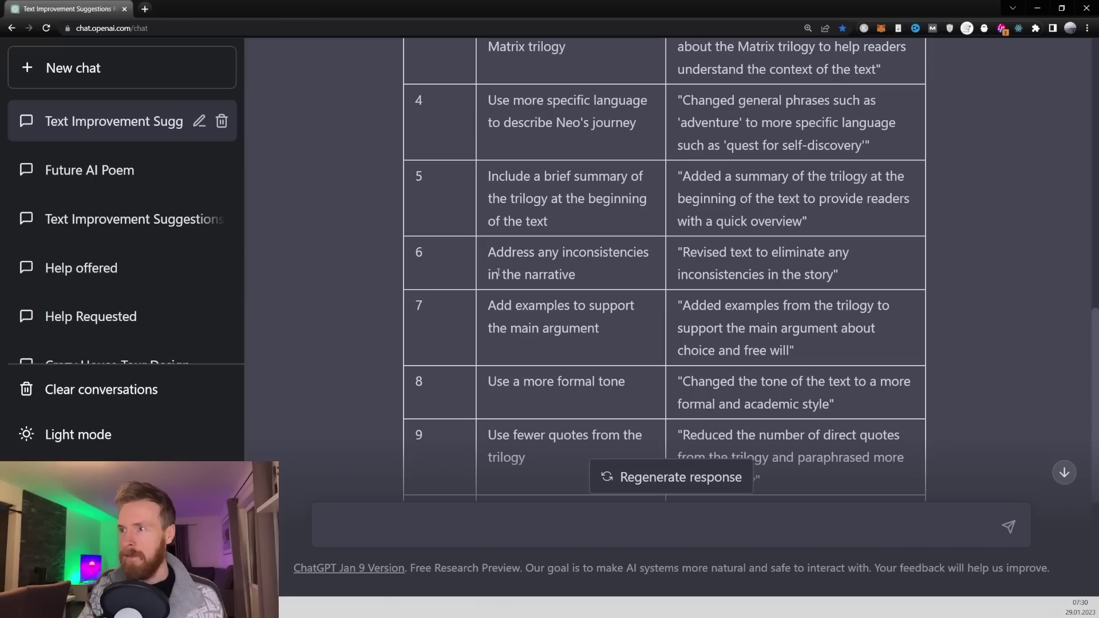
drag(488, 252, 652, 271)
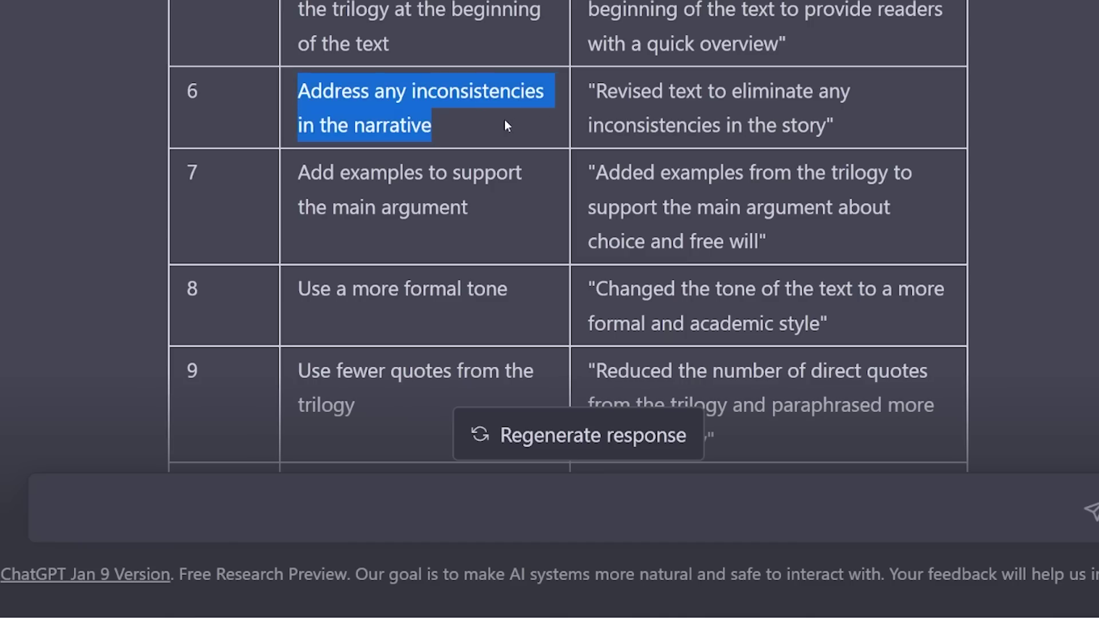
click(459, 127)
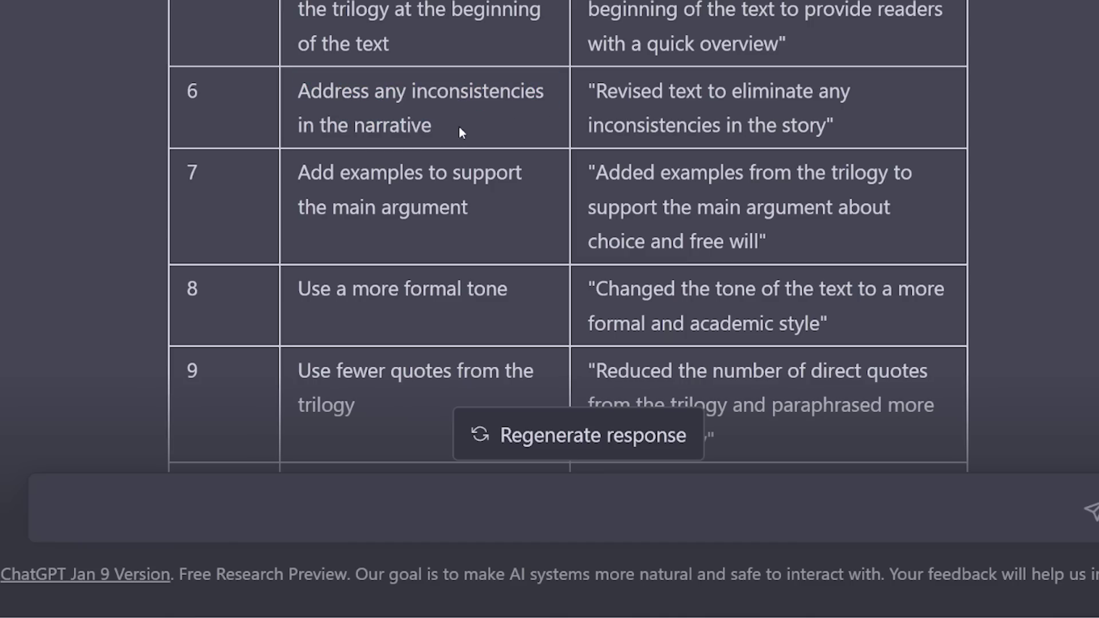
scroll(382, 137, down, 3)
drag(297, 208, 372, 209)
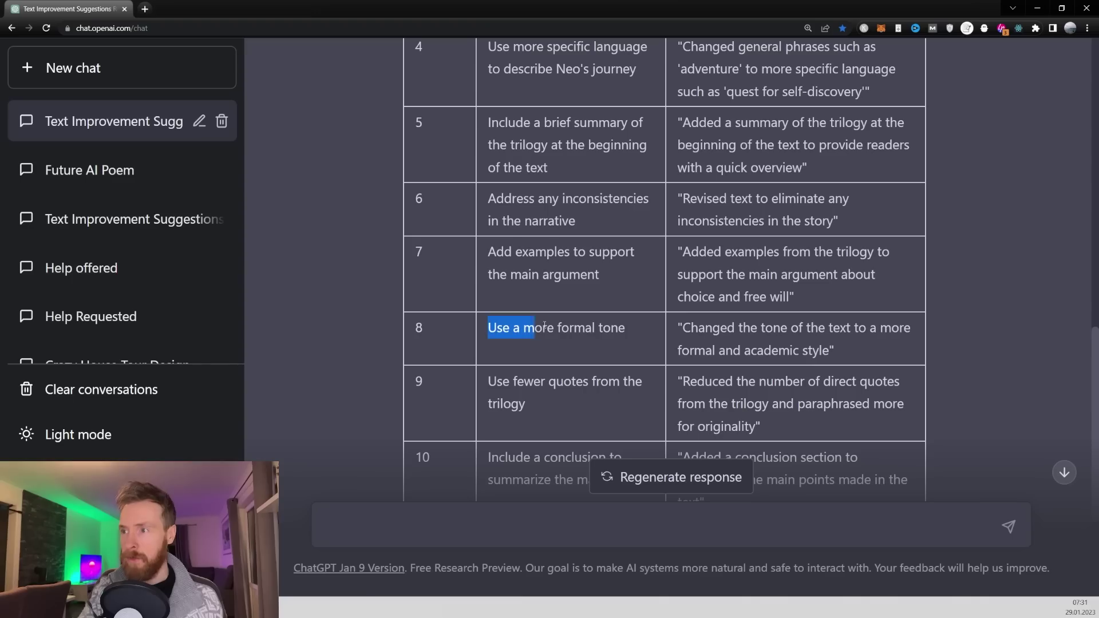
drag(544, 328, 634, 328)
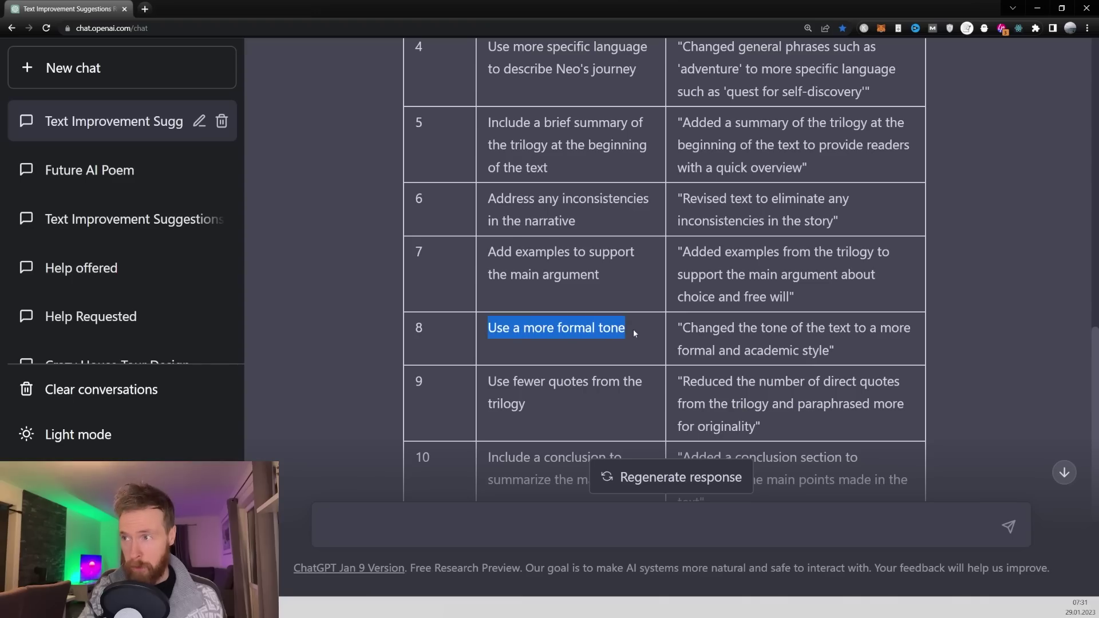
scroll(570, 349, down, 1)
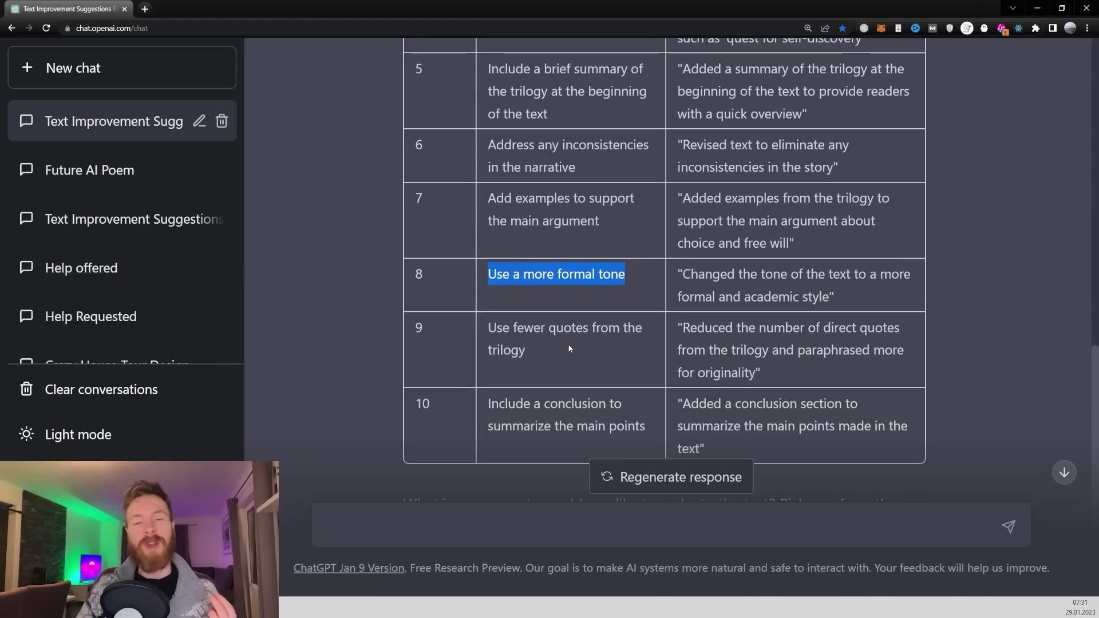
Examine suggestion 3 about adding Matrix trilogy context together with its change log entry
scroll(570, 349, up, 7)
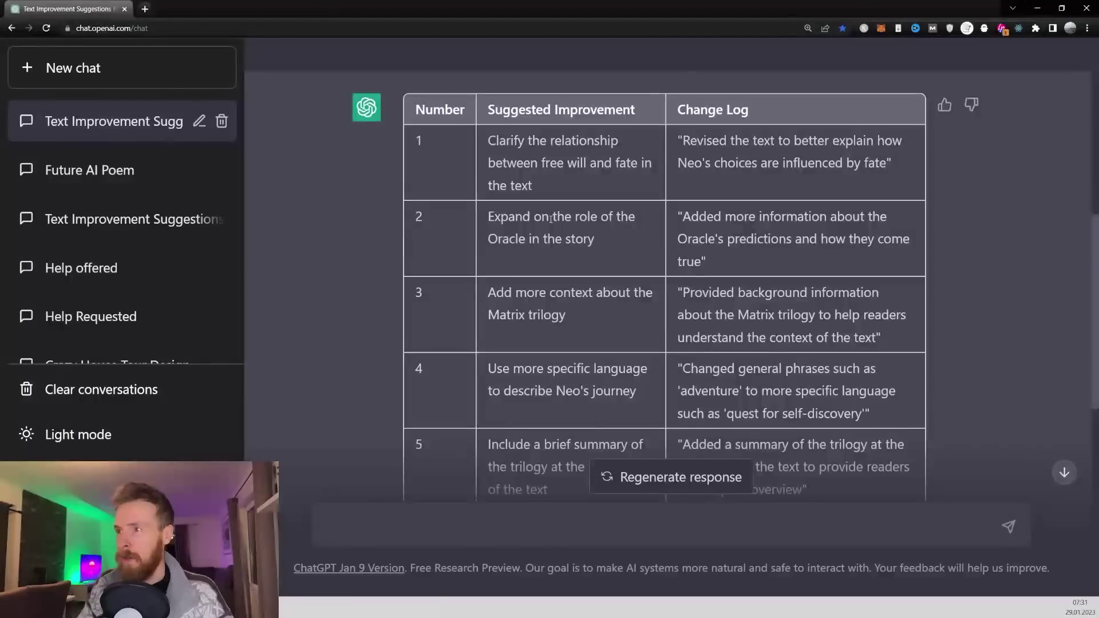
scroll(546, 245, down, 1)
drag(562, 259, 478, 243)
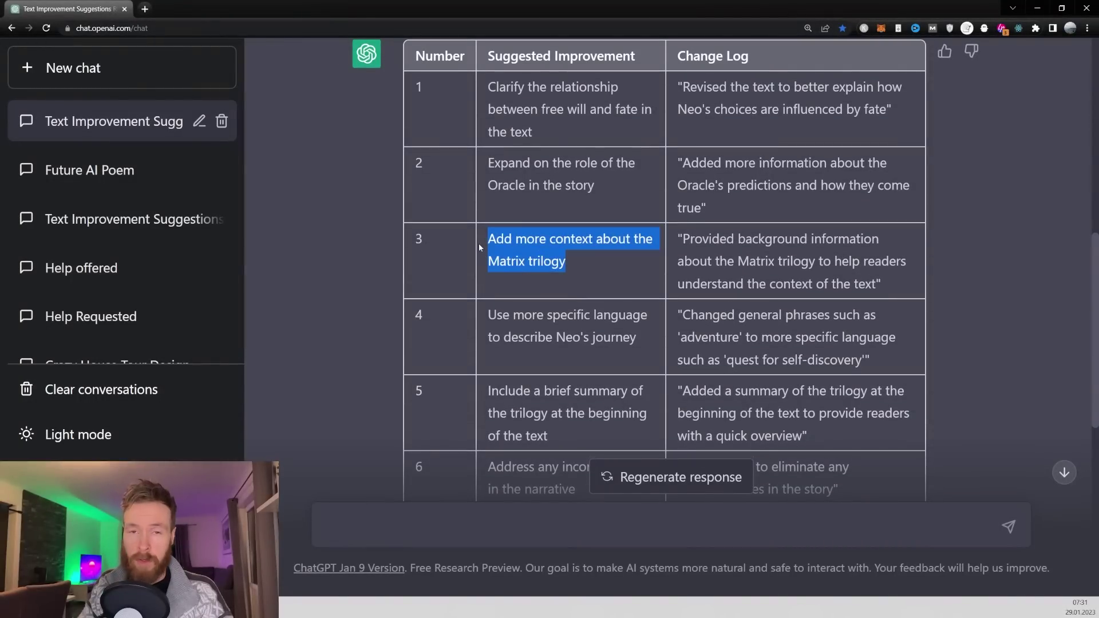
click(576, 262)
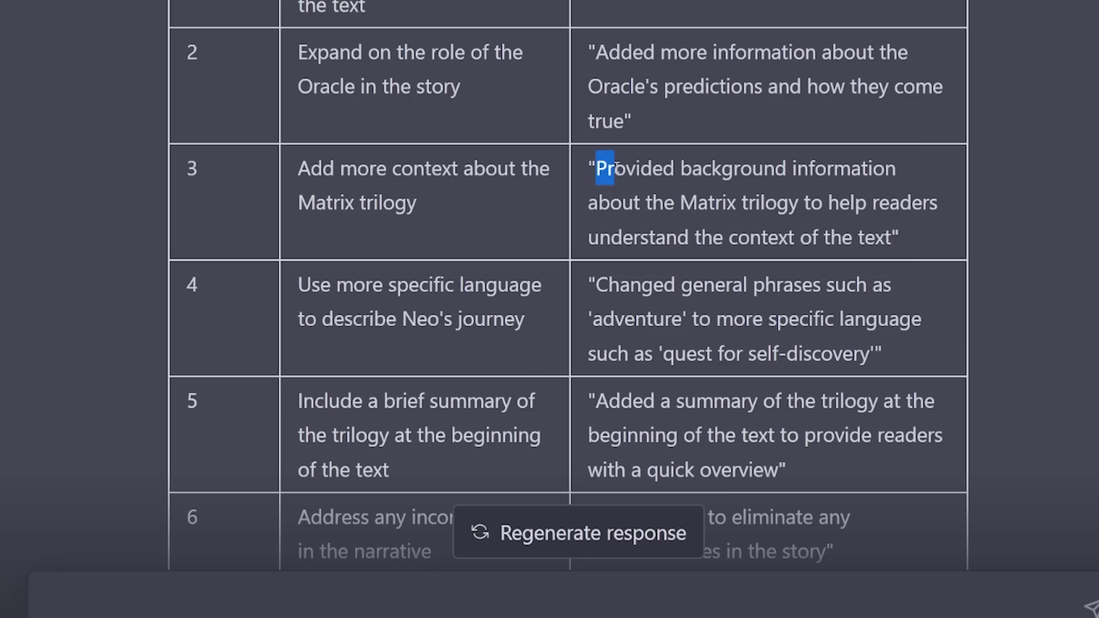
drag(615, 168, 894, 233)
click(796, 299)
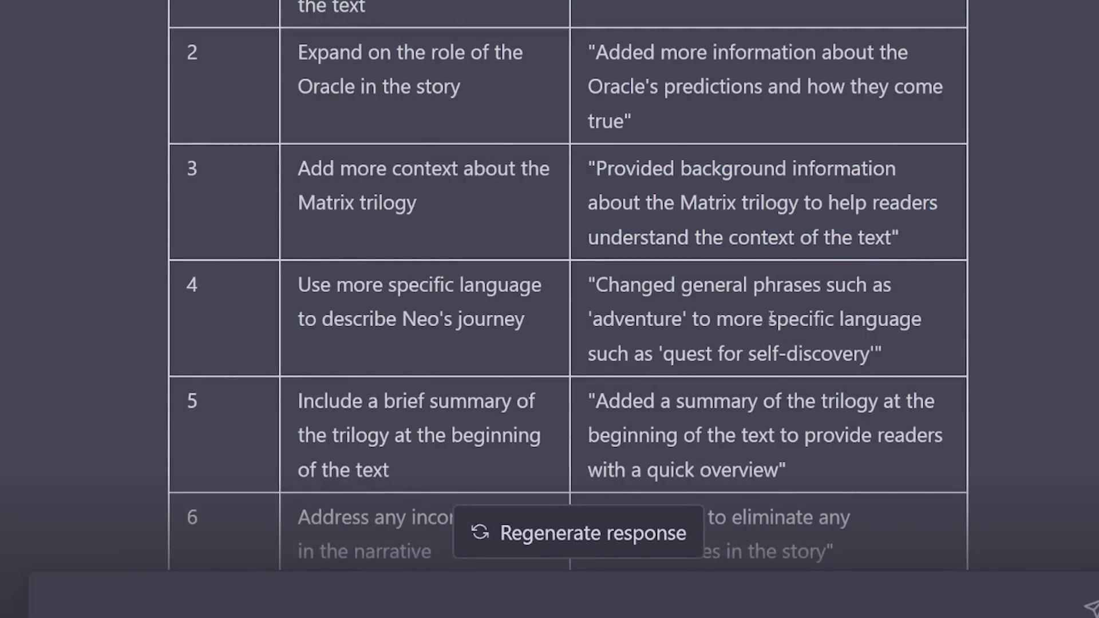
Compare suggestions 8 and 9, on formal tone and fewer quotes, with their change log entries
scroll(482, 452, down, 2)
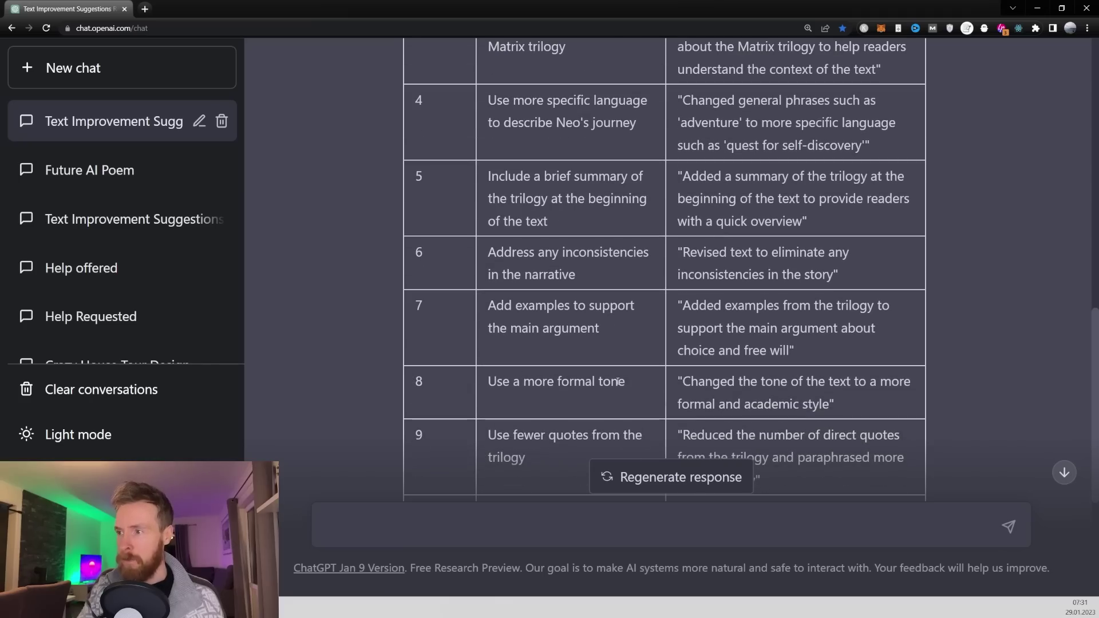
drag(626, 381, 488, 383)
drag(685, 382, 932, 379)
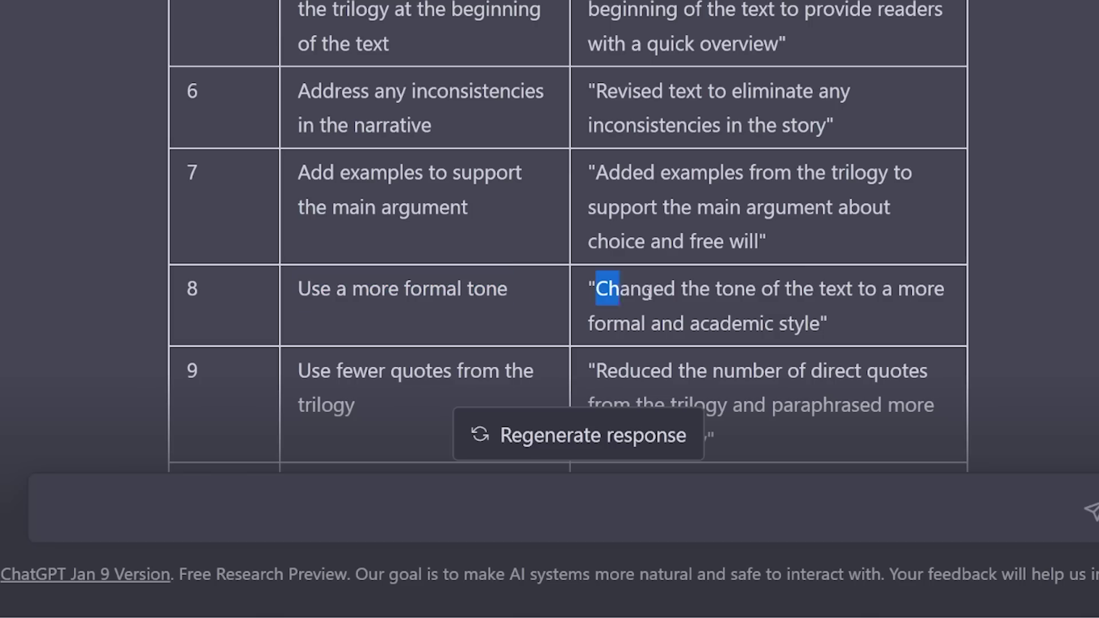
drag(978, 286, 819, 325)
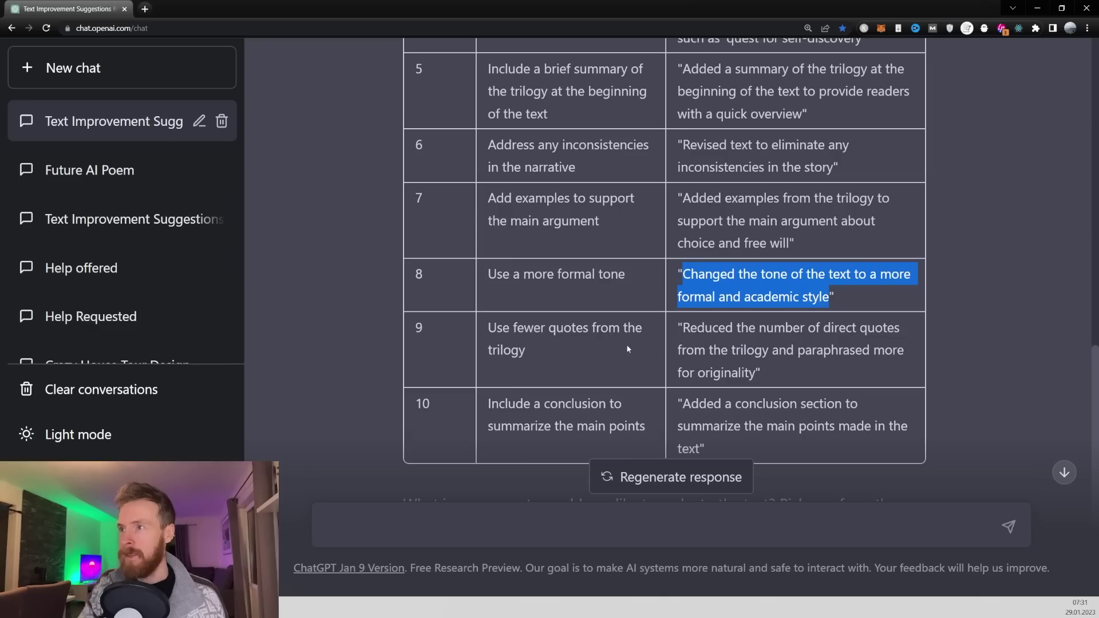
scroll(628, 348, up, 1)
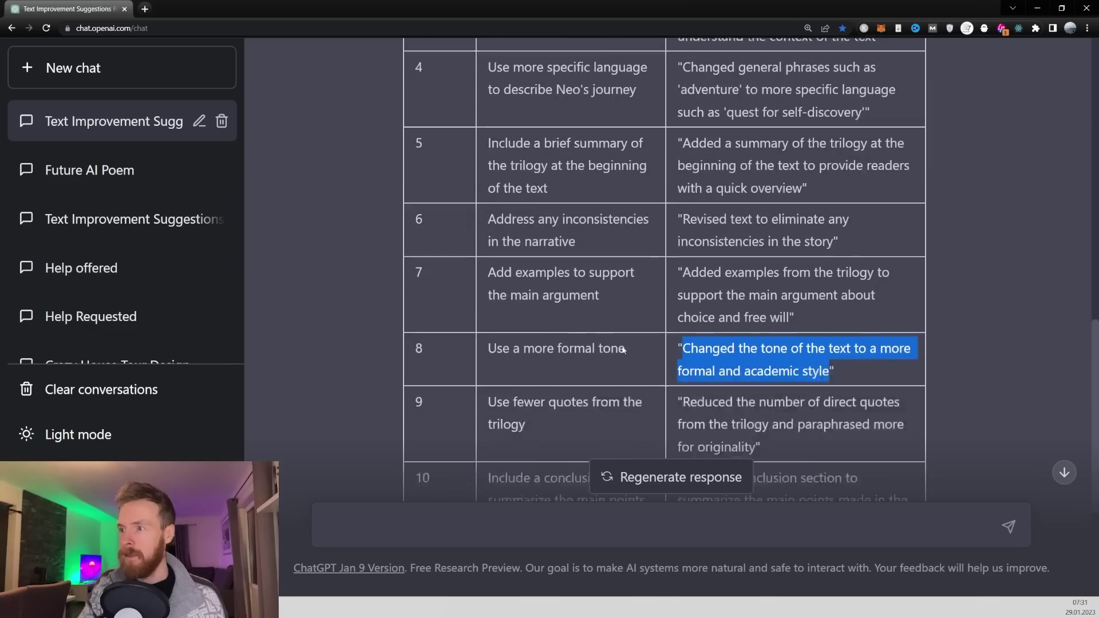
drag(496, 382, 565, 401)
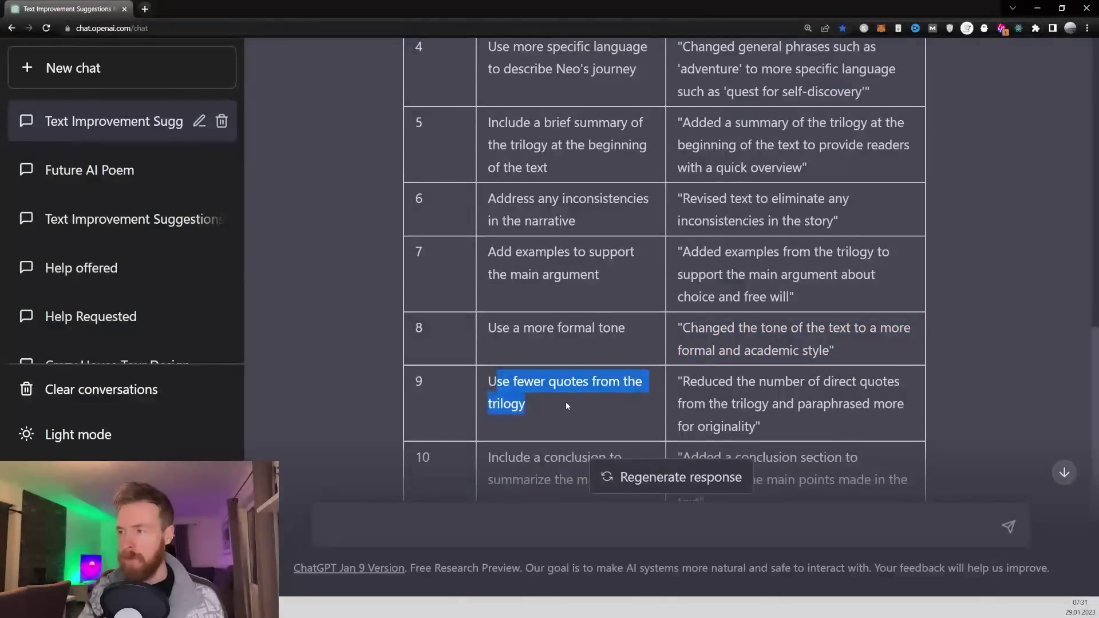
drag(682, 382, 902, 388)
scroll(744, 321, up, 8)
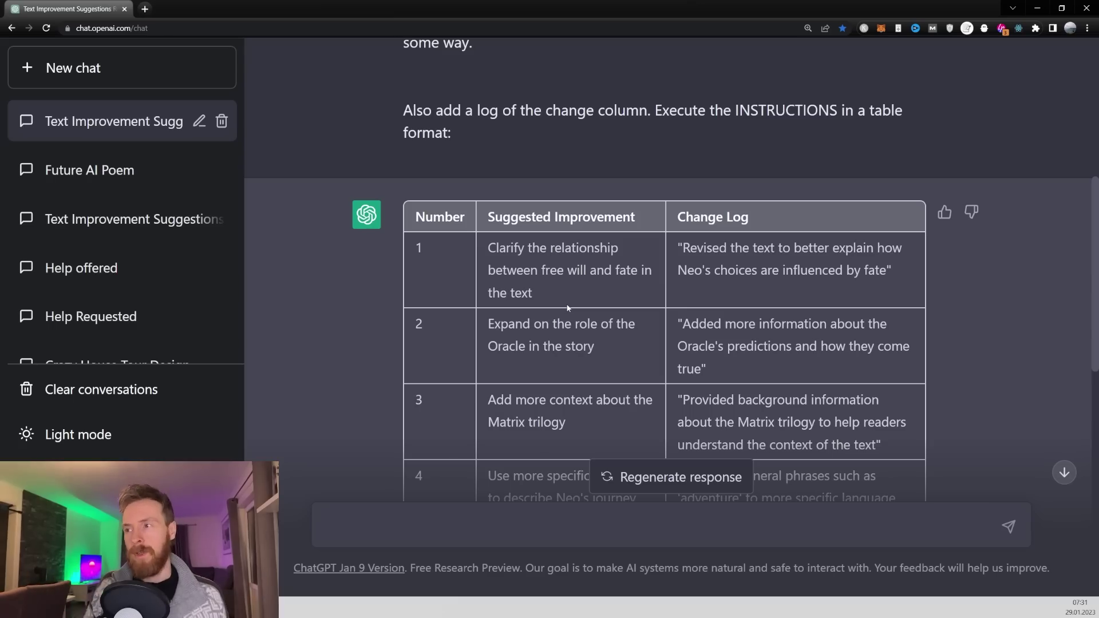
scroll(570, 306, down, 3)
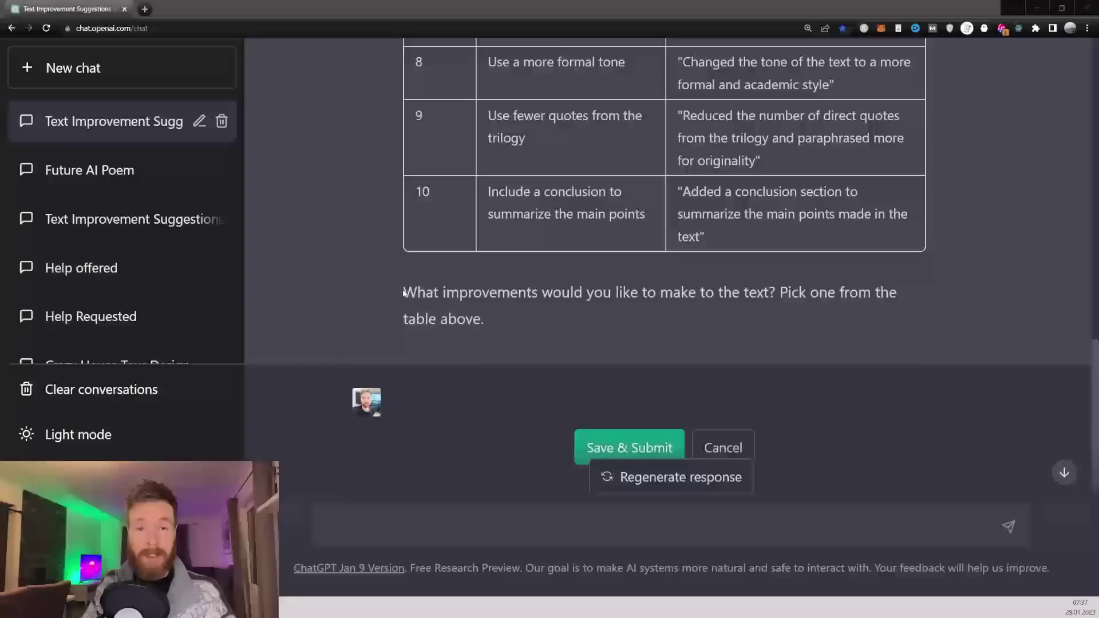
Answer the improvement question with "3, and implement the improvement to the text", check suggestion 3 in the table, and submit the message
drag(404, 293, 913, 297)
click(789, 294)
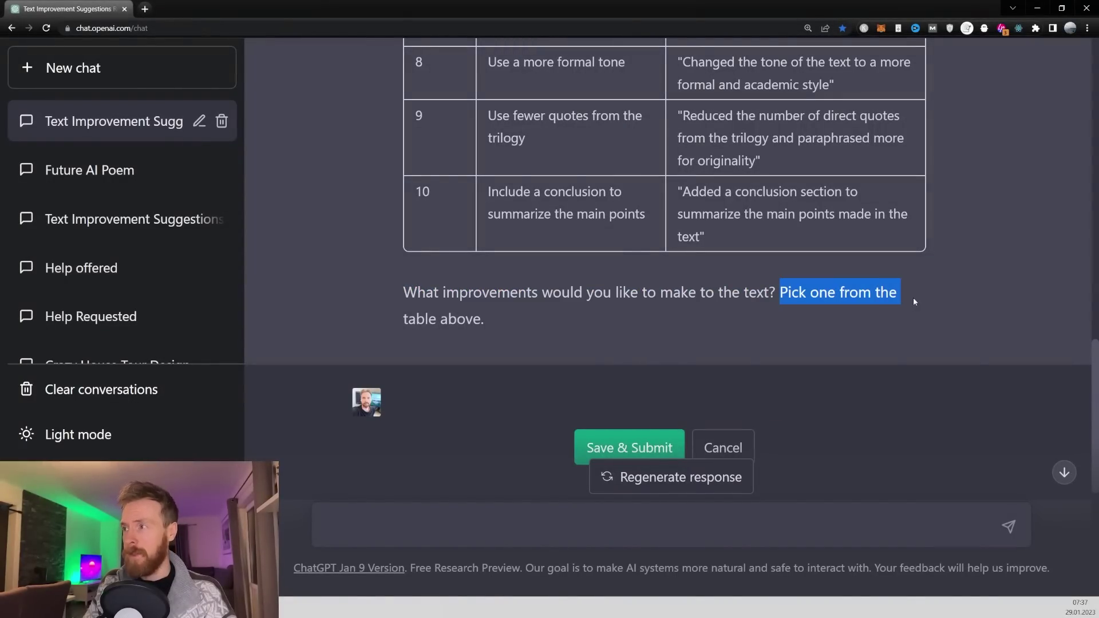
click(445, 404)
text(3, and implement the improvement to the text)
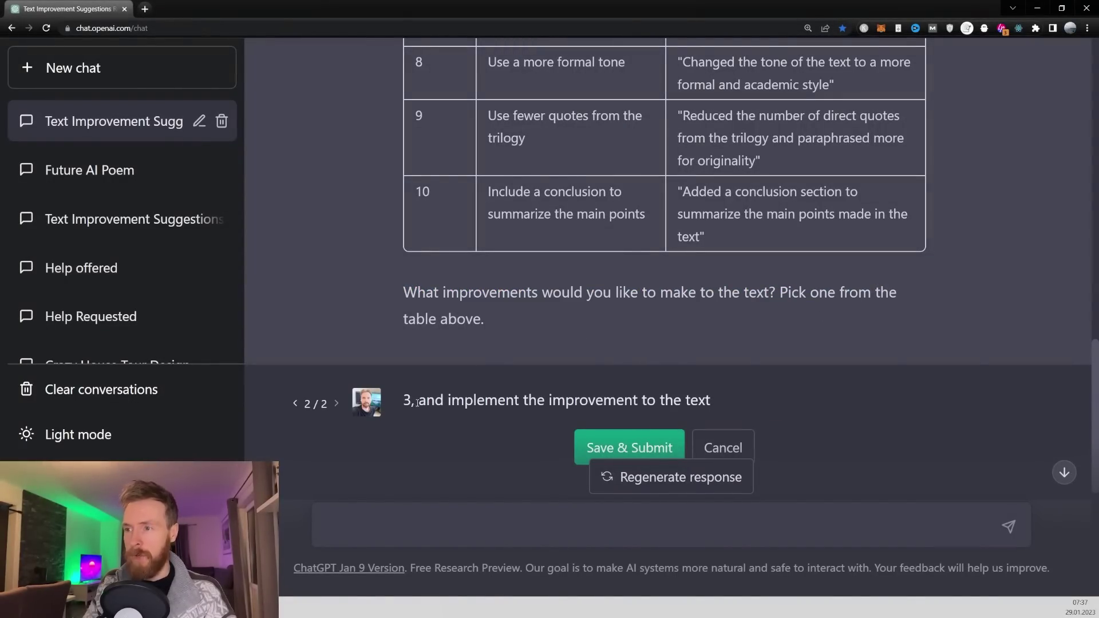
key(Return)
scroll(513, 196, up, 3)
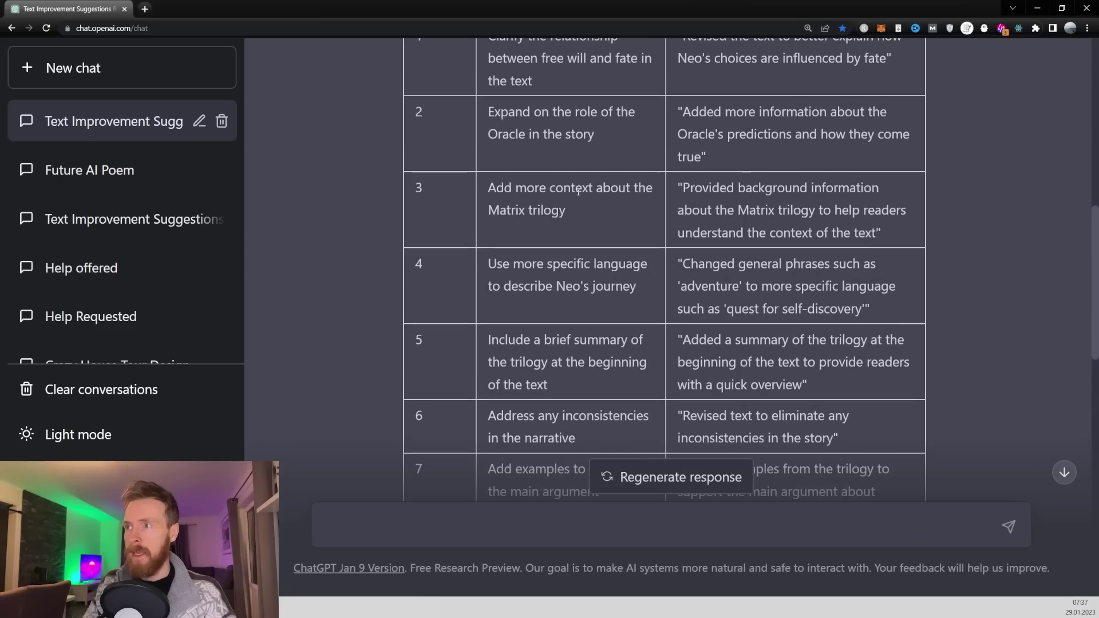
drag(565, 213, 495, 200)
scroll(547, 247, down, 6)
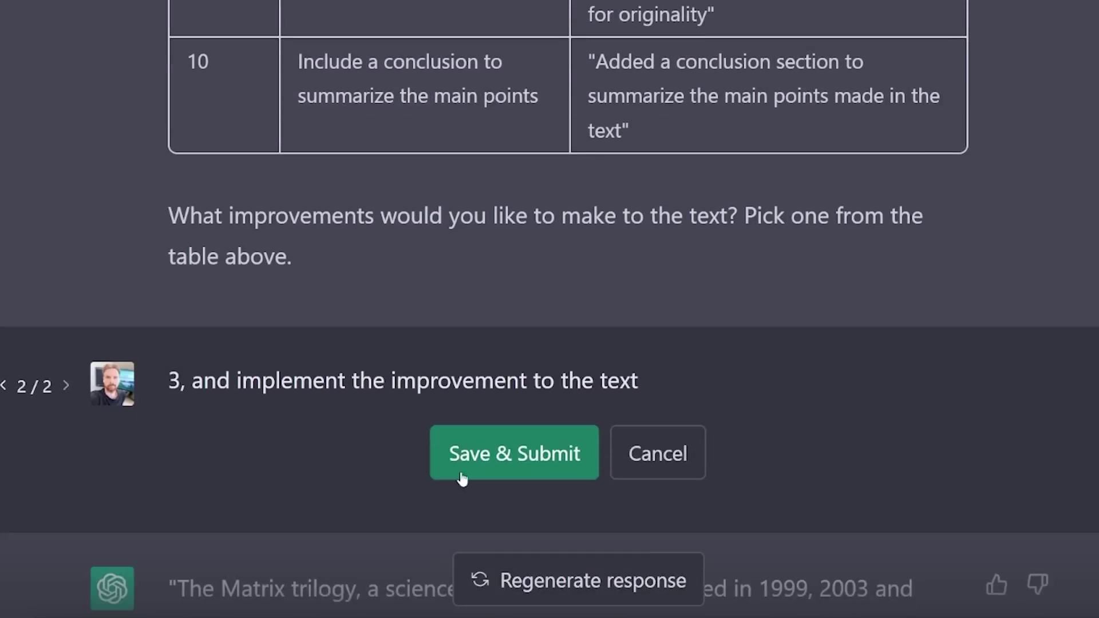
click(469, 533)
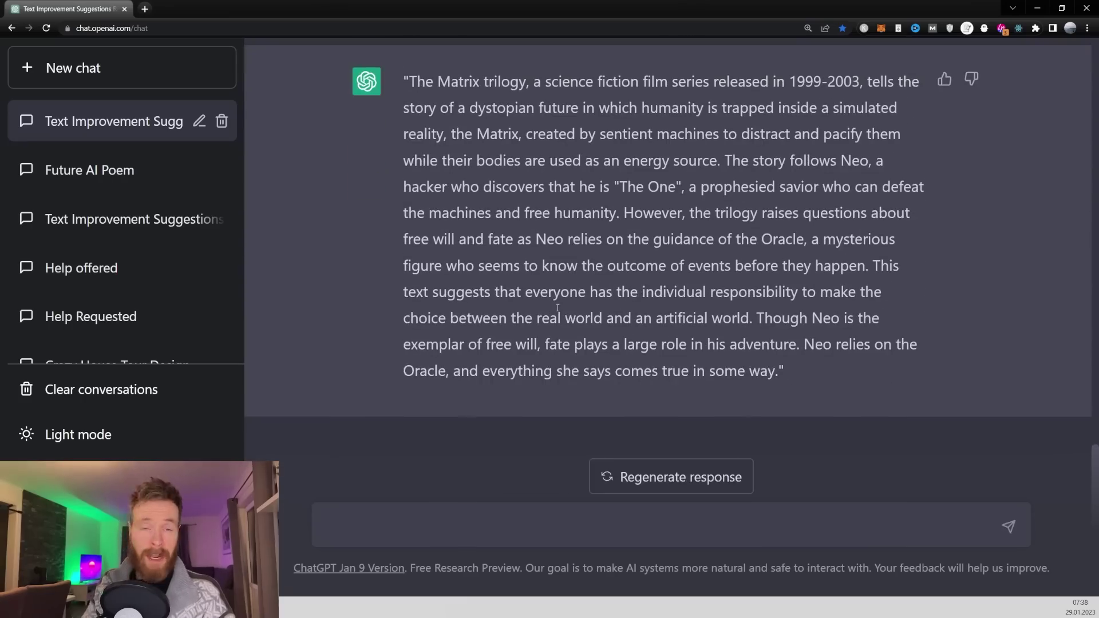
Review the full rewritten Matrix trilogy paragraph in the response
drag(786, 374, 406, 186)
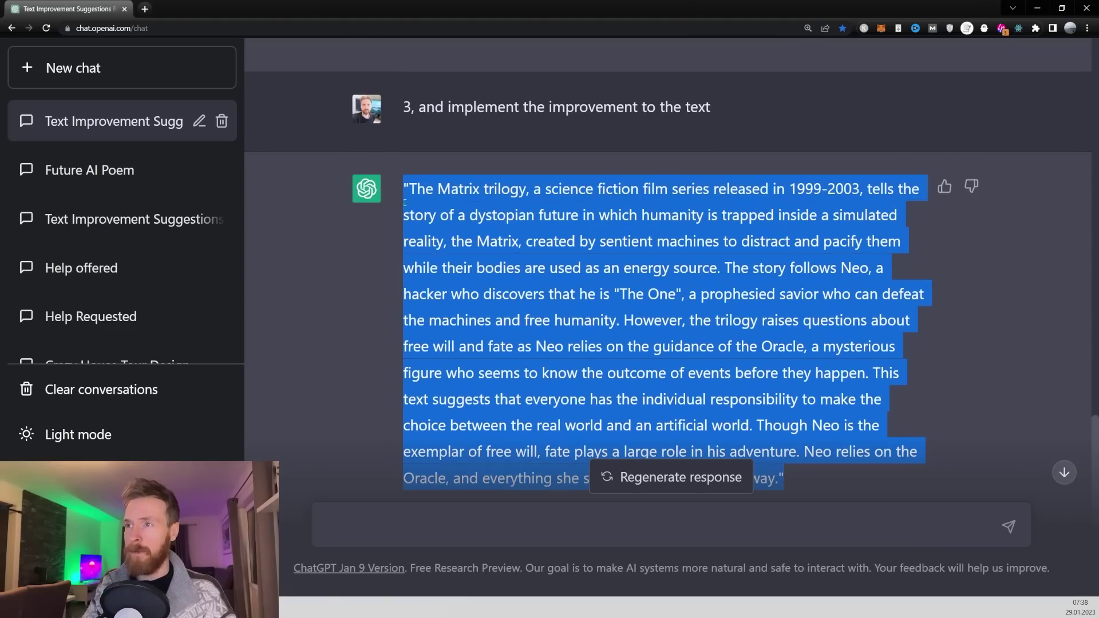
click(388, 260)
scroll(649, 294, down, 2)
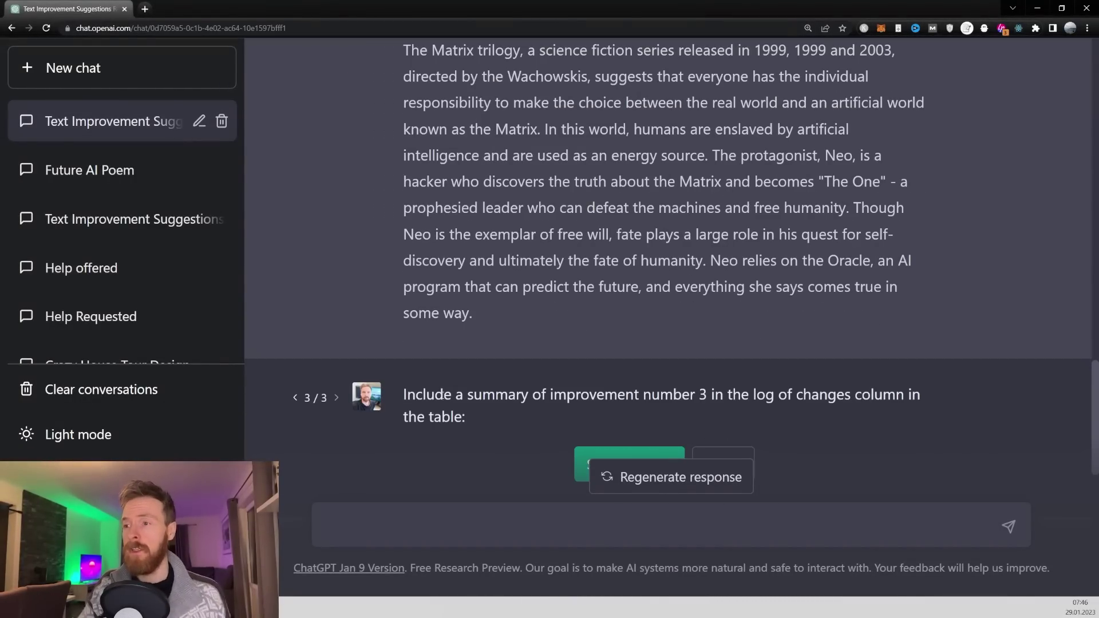
Submit the message "Include a summary of improvement number 3 in the log of changes column in the table:"
drag(405, 395, 736, 394)
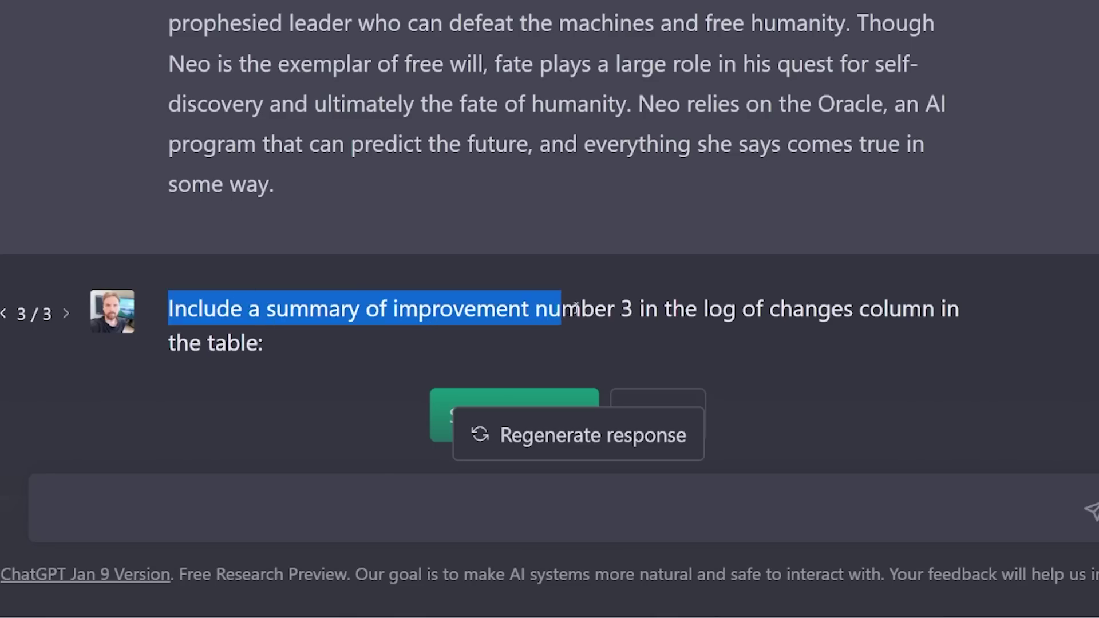
drag(677, 305, 964, 301)
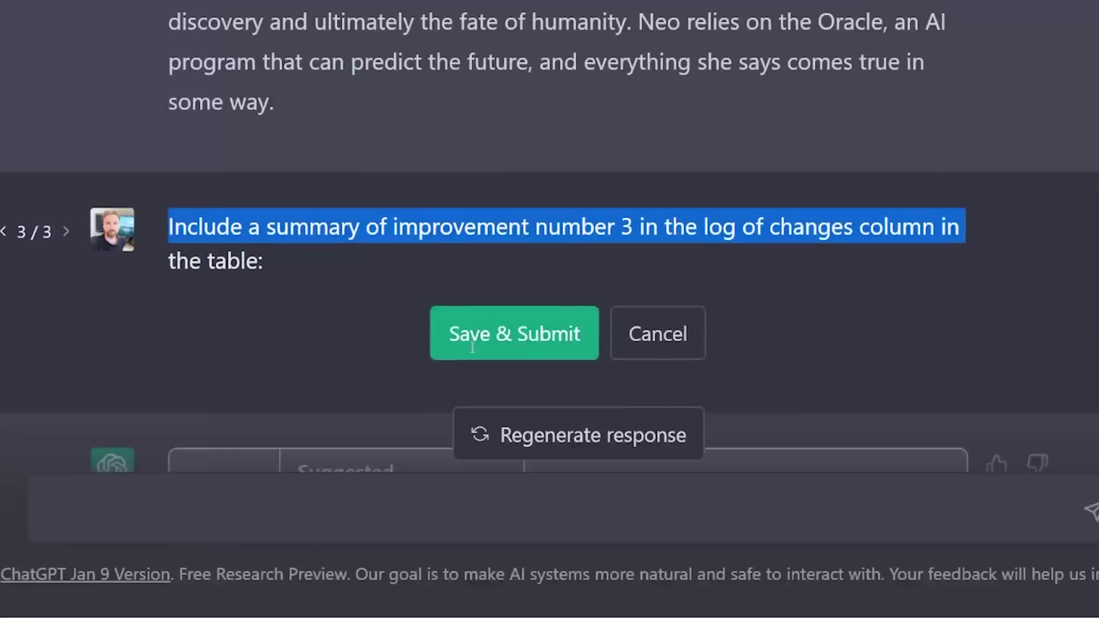
click(475, 401)
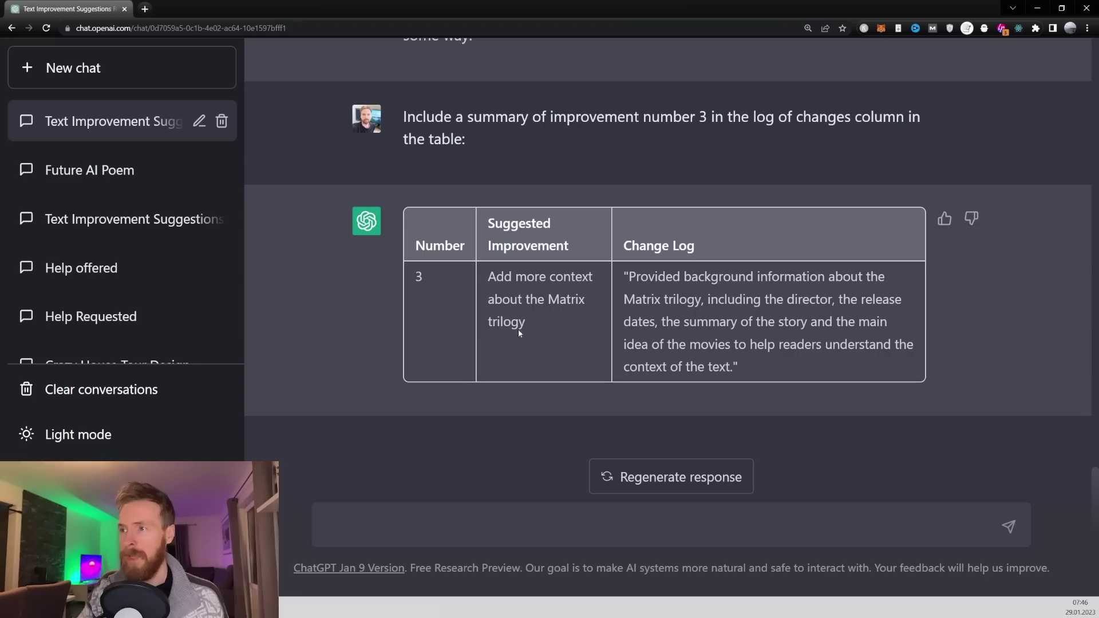
Read the change log entry for improvement 3 in the single-row table
drag(630, 277, 699, 300)
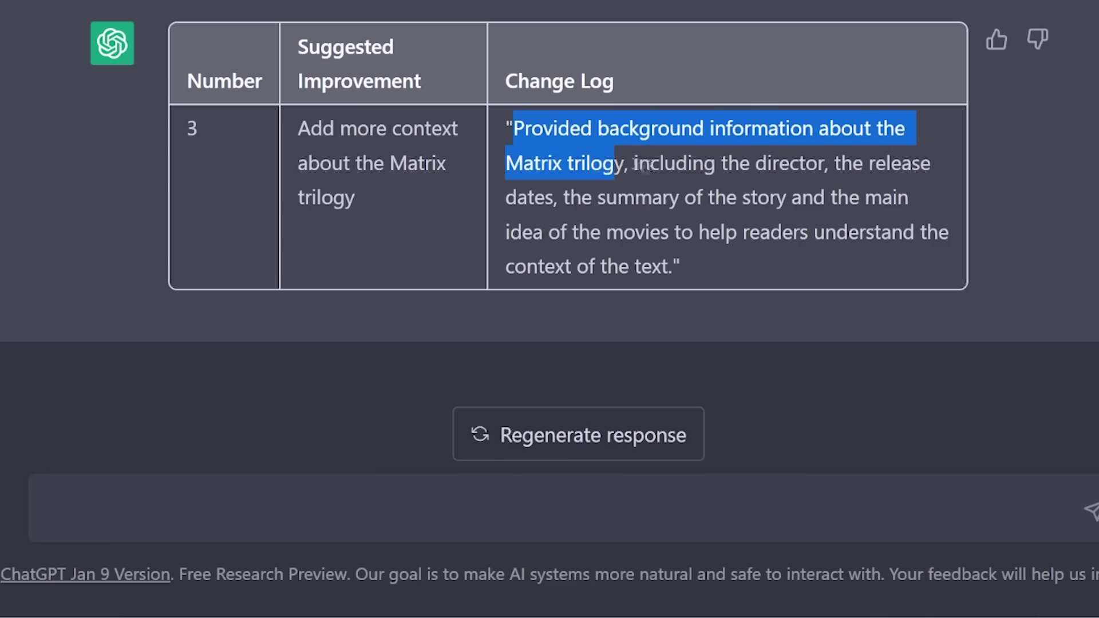
drag(634, 164, 663, 267)
click(598, 336)
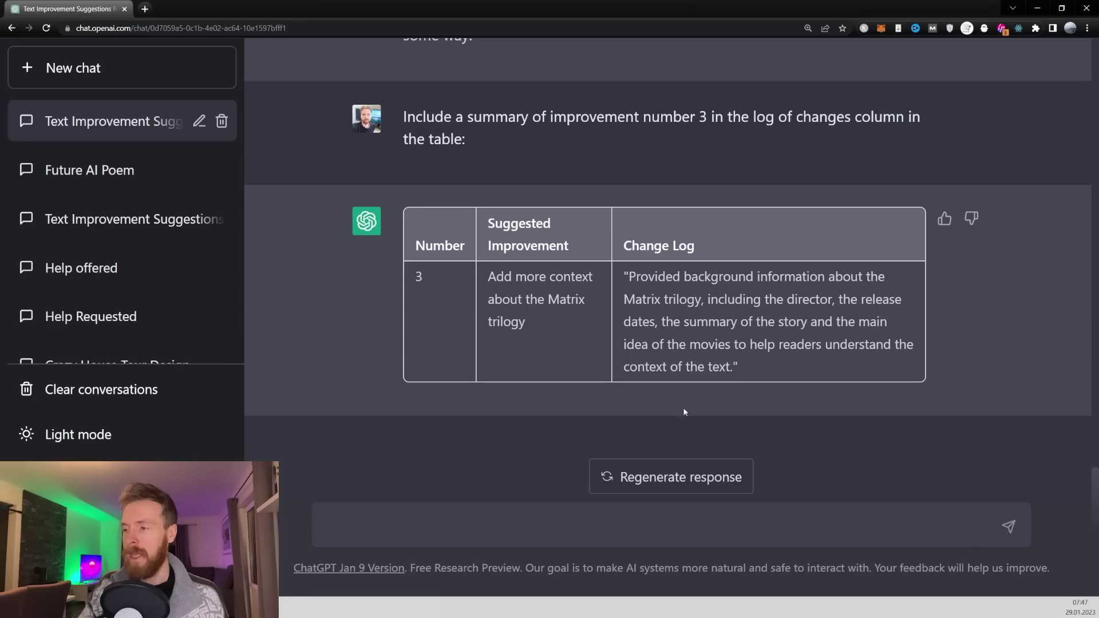
Send "implement the change to the table" and check the change log entry of suggestion 3 in the regenerated table
click(506, 524)
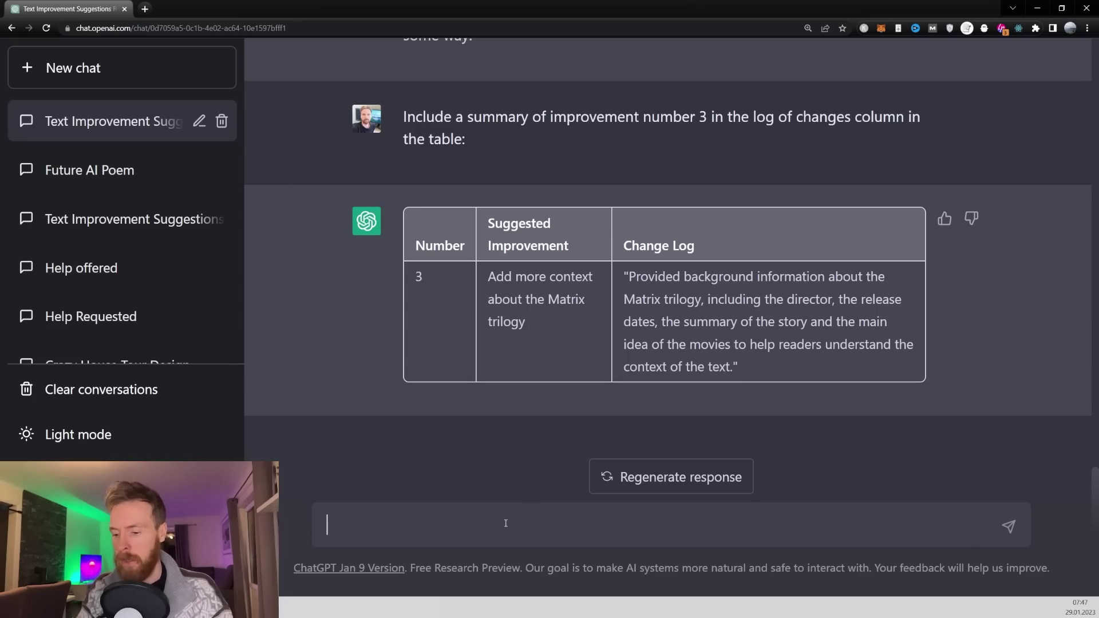
text(impleme)
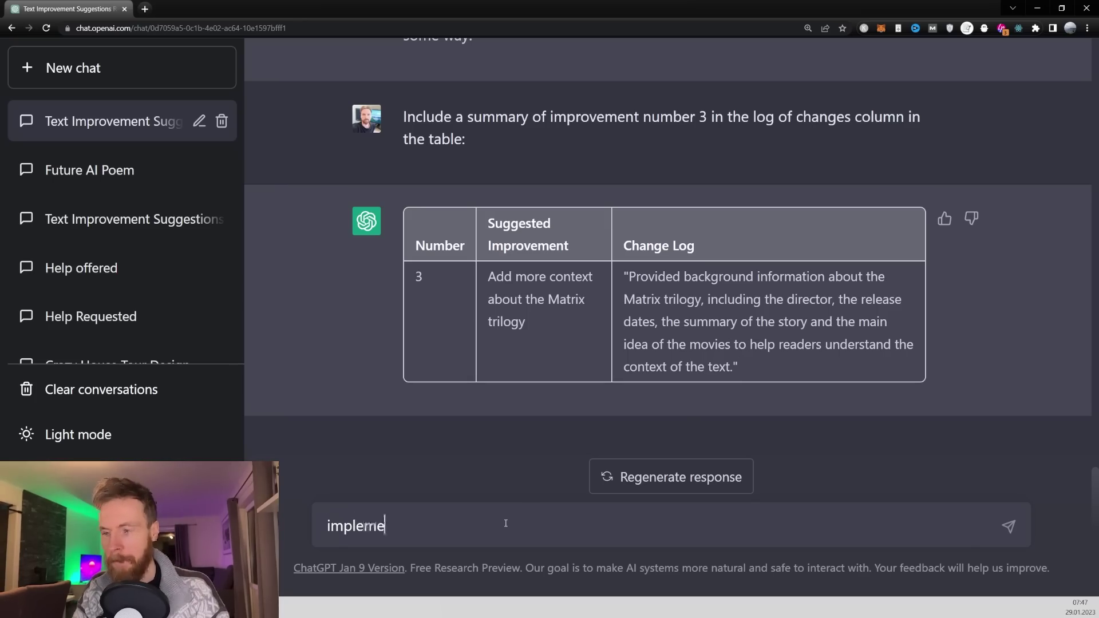
text(nt the change to the)
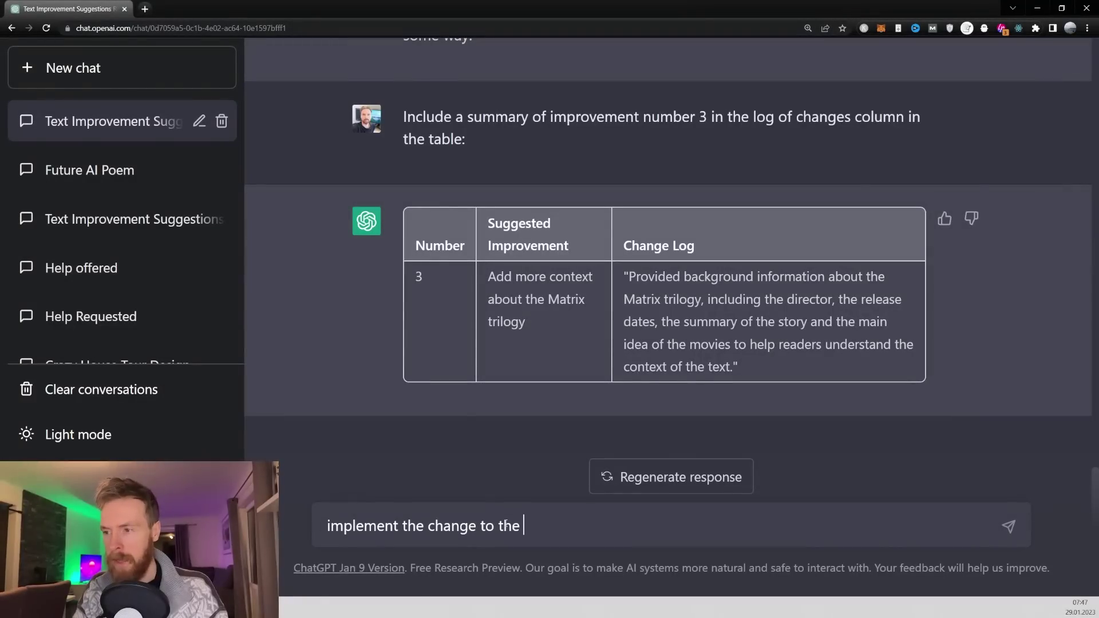
text( table)
key(Return)
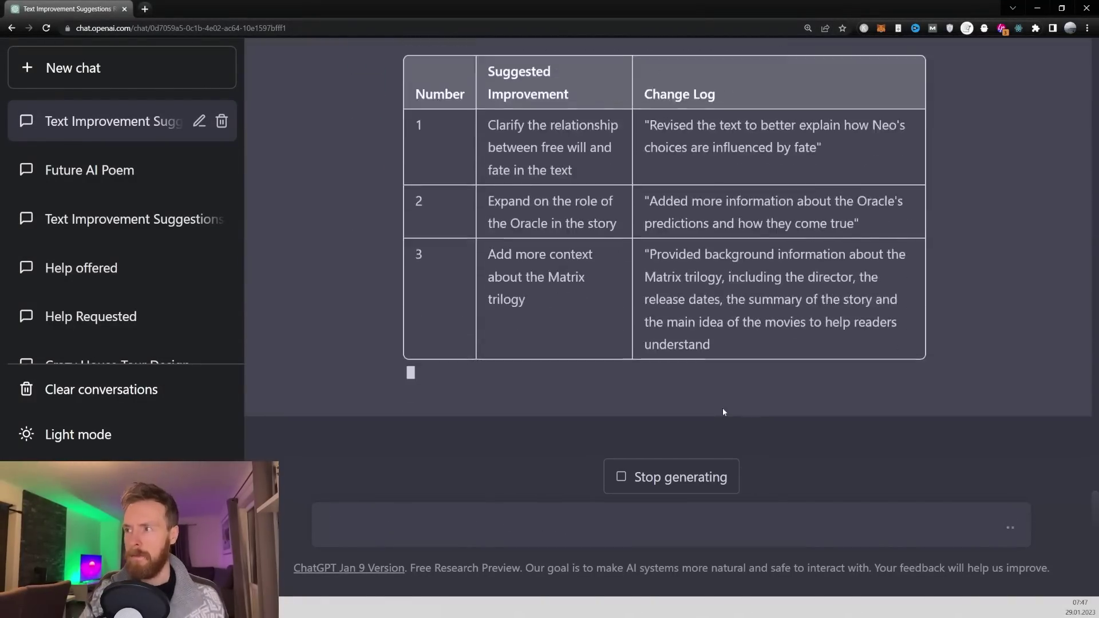
scroll(732, 378, up, 8)
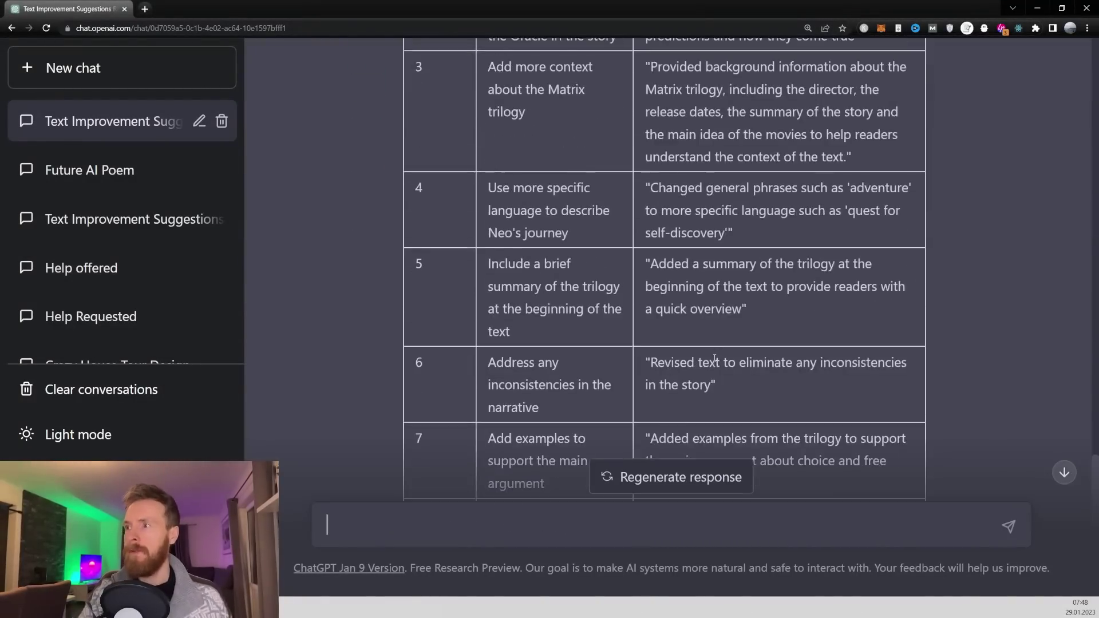
drag(859, 375, 639, 279)
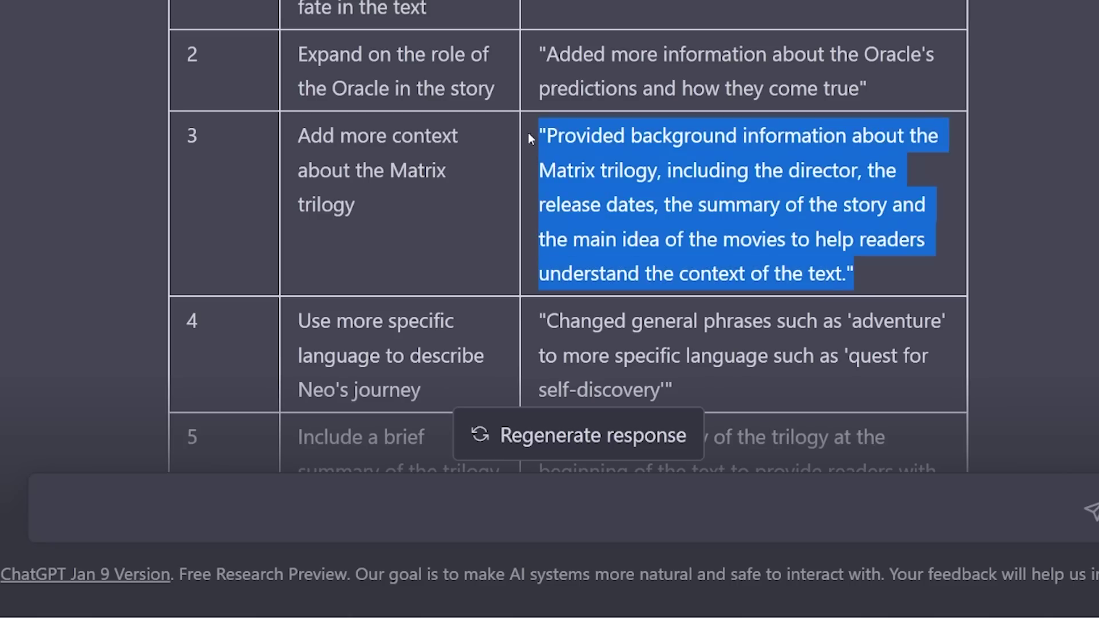
Submit "implement the improvement number 10 to the text" and check the rewritten text against suggestion 10 in the table
click(39, 191)
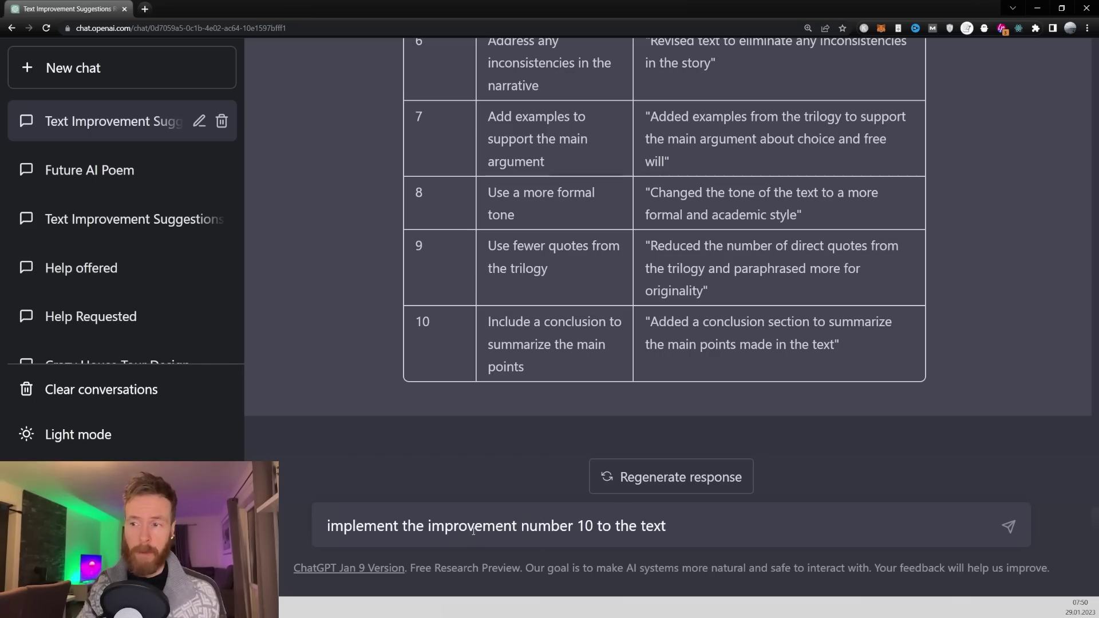
click(1008, 526)
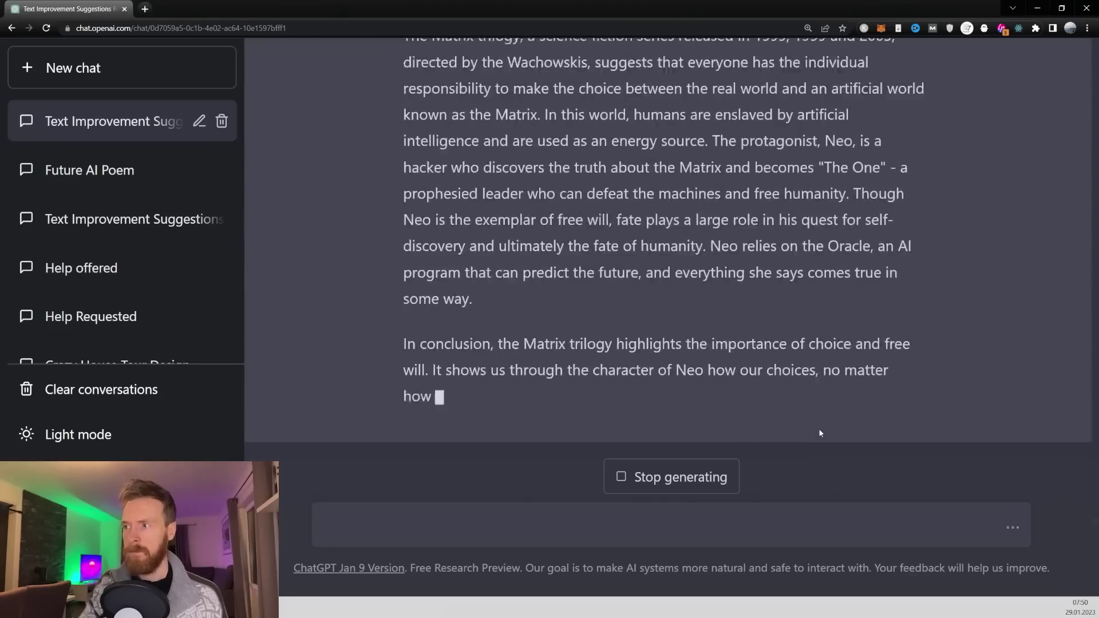
drag(419, 269, 531, 377)
click(553, 353)
scroll(553, 353, up, 15)
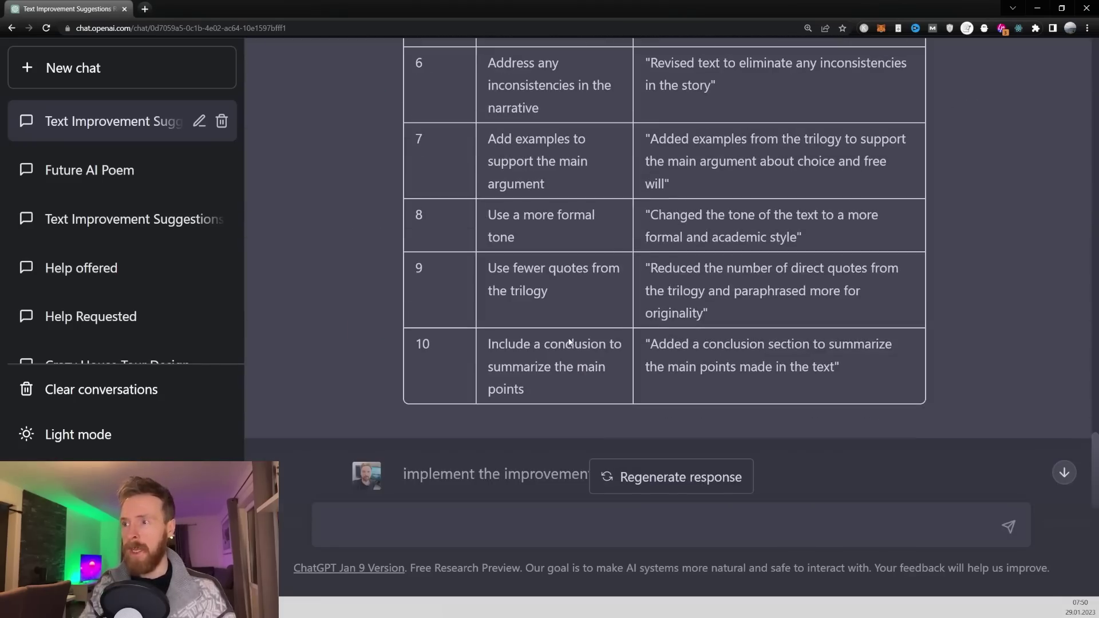
drag(499, 344, 574, 390)
click(578, 388)
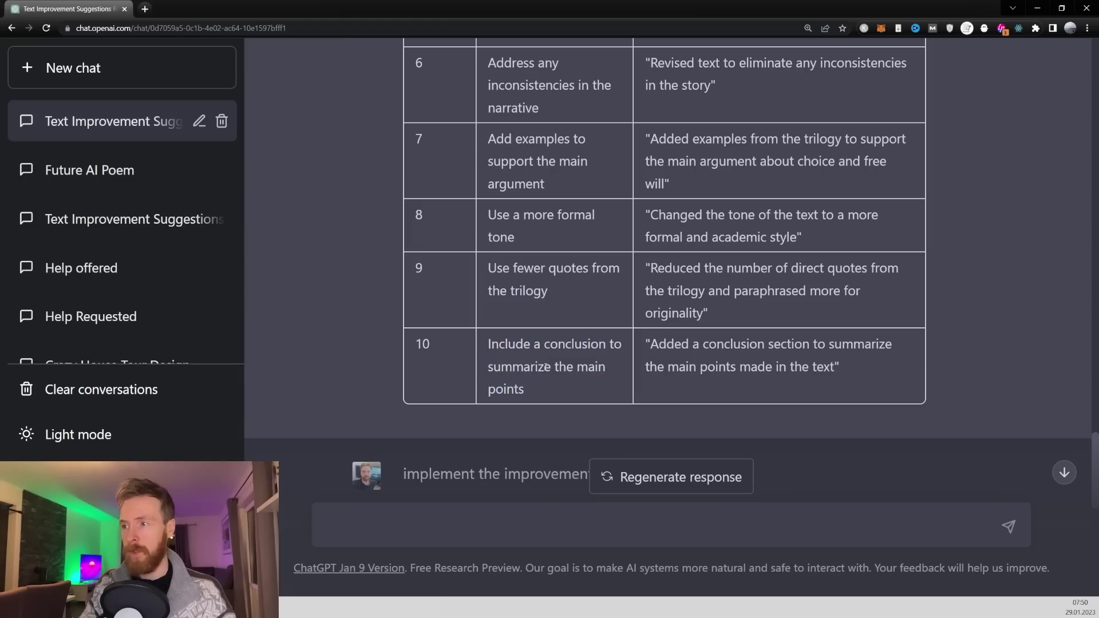
scroll(547, 367, down, 15)
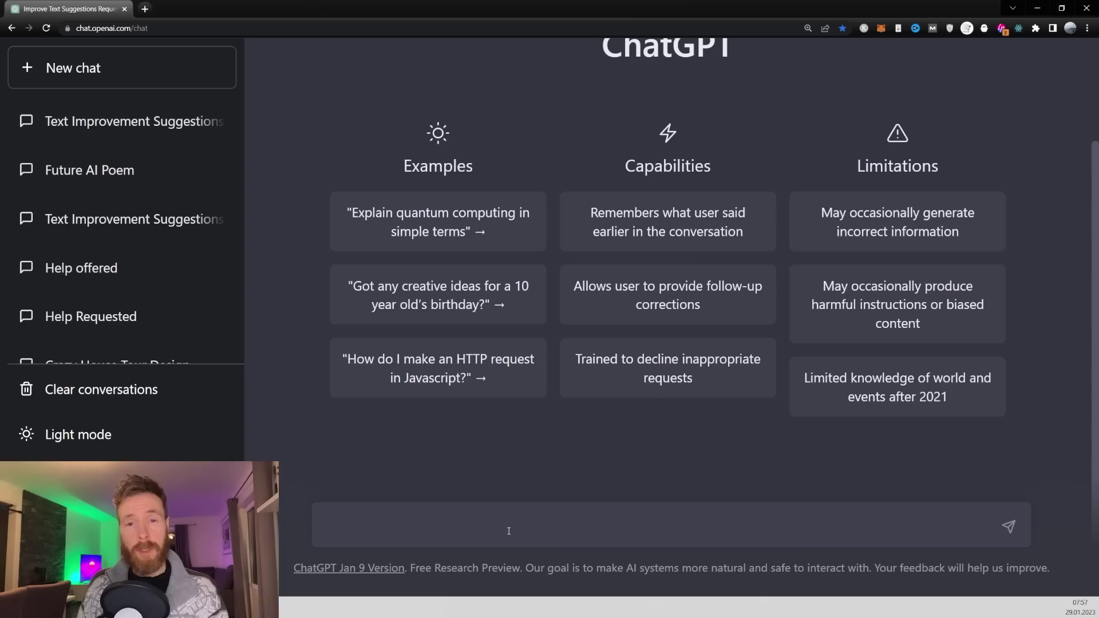
Submit the [INSTRUCTIONS] prompt in a new chat, requesting 10 numbered {text} improvements, a follow-up question, and a "..." acknowledgement before any table
text([INSTRUCTIONS] I have a {text} I would like to make changes to. Generate a table of 10 different suggestions of improvements that could be related to the {text} with numbers in the left column of the table for me to pick from. After the table, ask the question "What improvements would you like to make to the {text}? Pick one from the table above" below the table.  Acknowledge with "..." if you understand the task, don't create a table yet.)
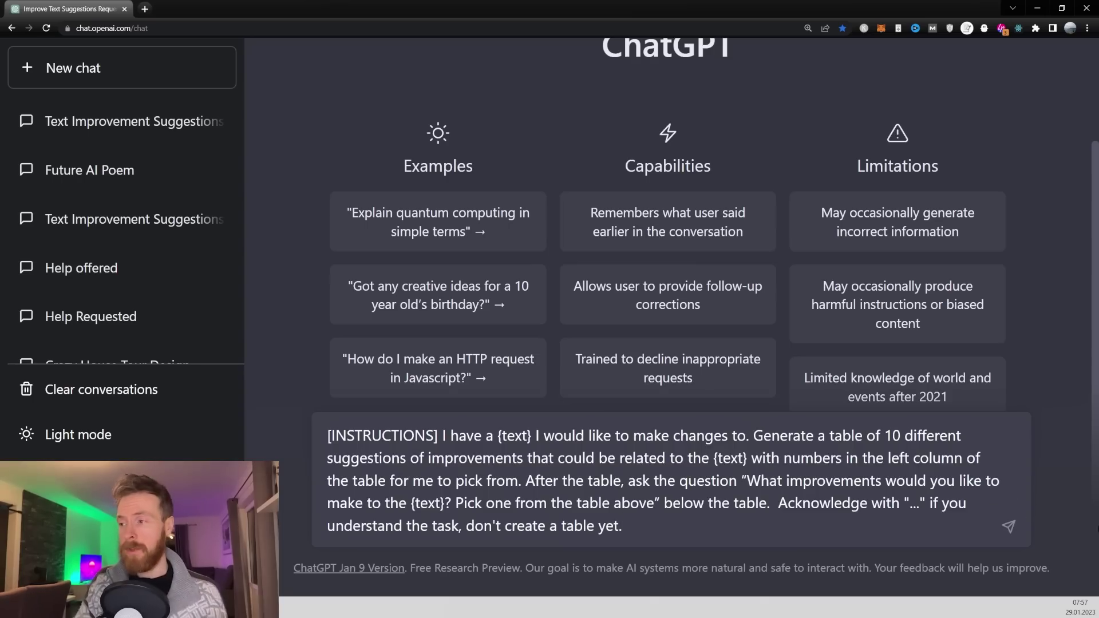
click(1010, 526)
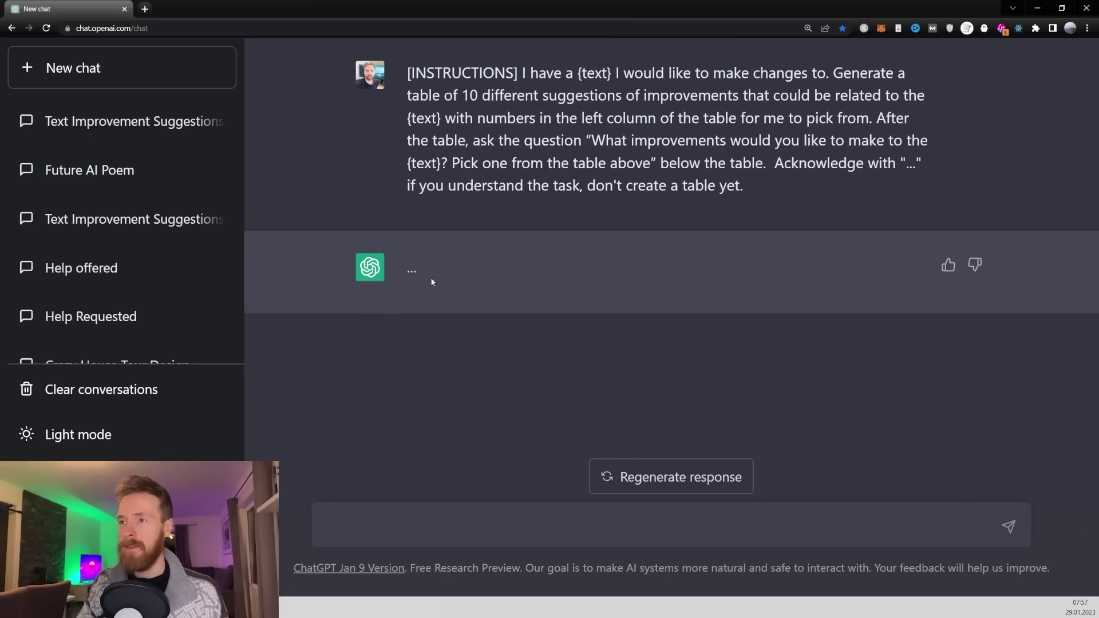
Submit the person's anxiety-advice request as the text, asking for a log of the change column and the INSTRUCTIONS executed in a table format
text(text = Person: "I don't feel good mentally, I am anxious all the time. Can you give me some advice? "   Also add a log of the change column. Execute the INSTRUCTIONS in a table format:)
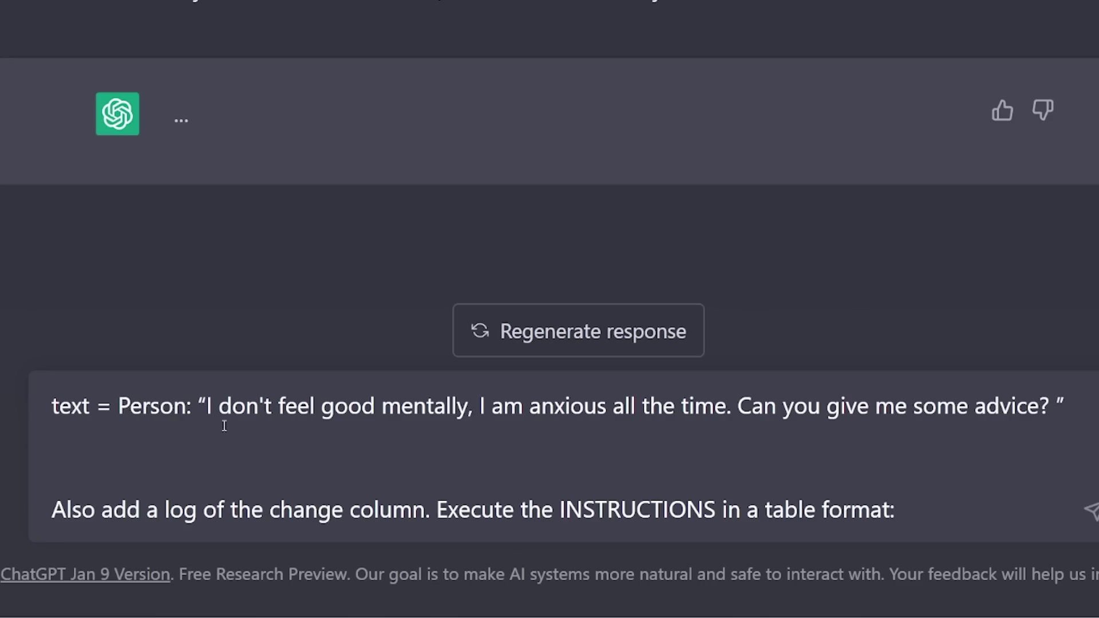
drag(119, 406, 1078, 403)
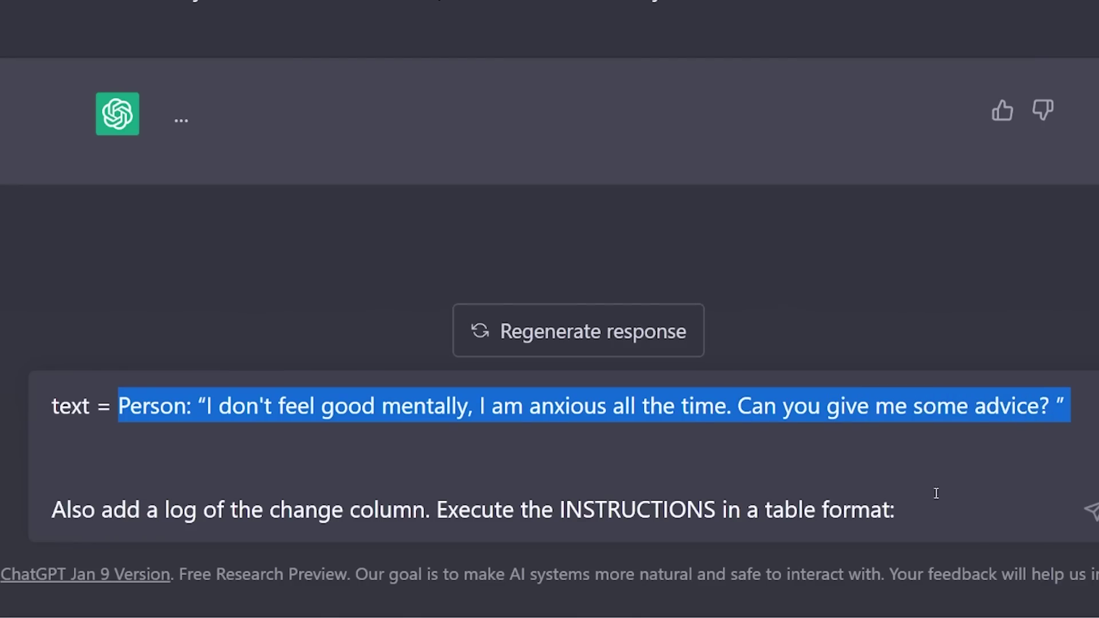
click(915, 520)
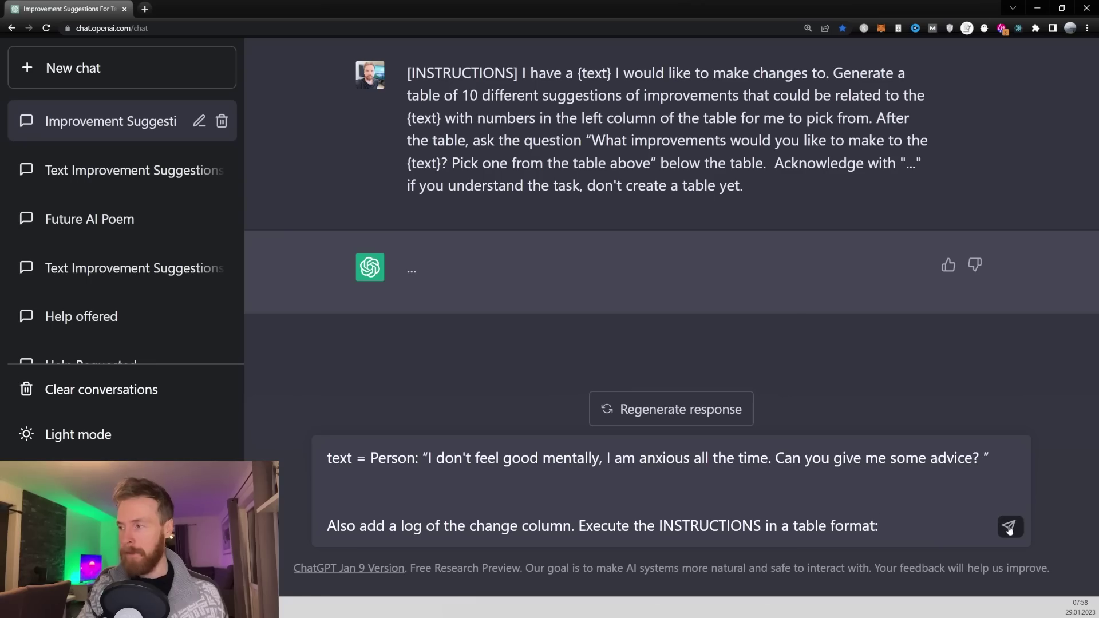
click(1009, 527)
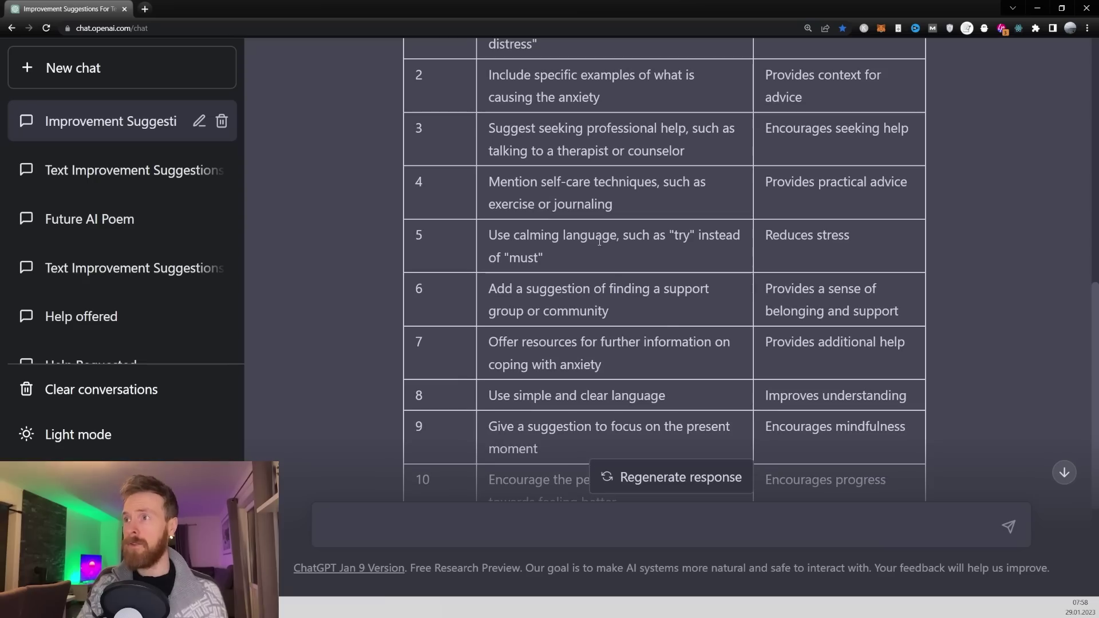
Read suggestions 4 and 6 in the new improvement table, along with the change log entry for suggestion 4
scroll(600, 214, up, 2)
scroll(600, 213, down, 1)
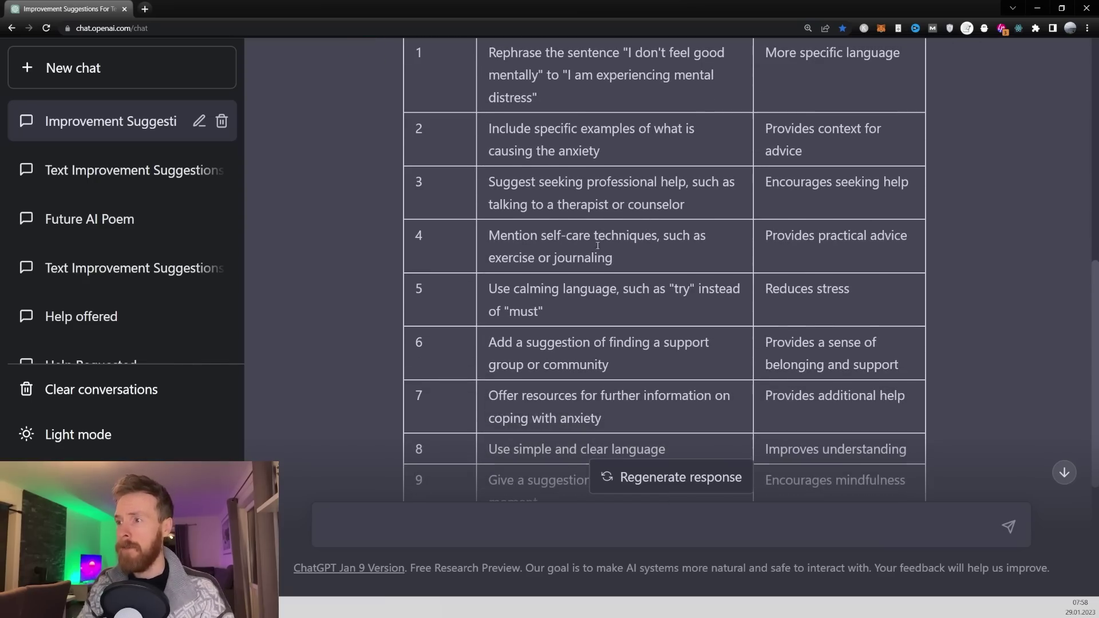
drag(619, 267, 481, 234)
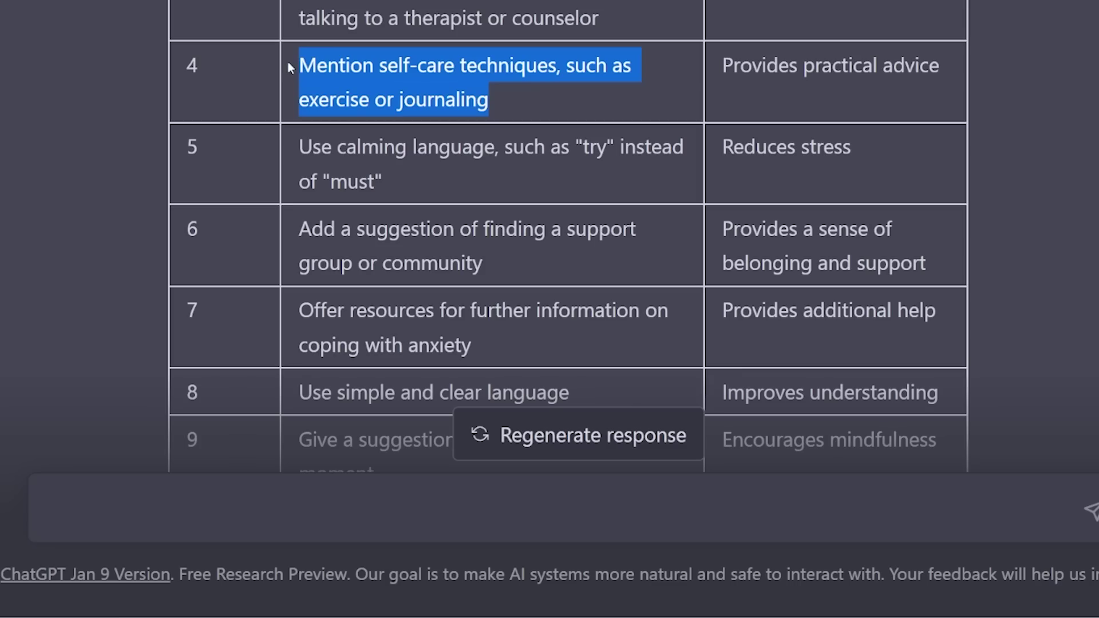
click(511, 110)
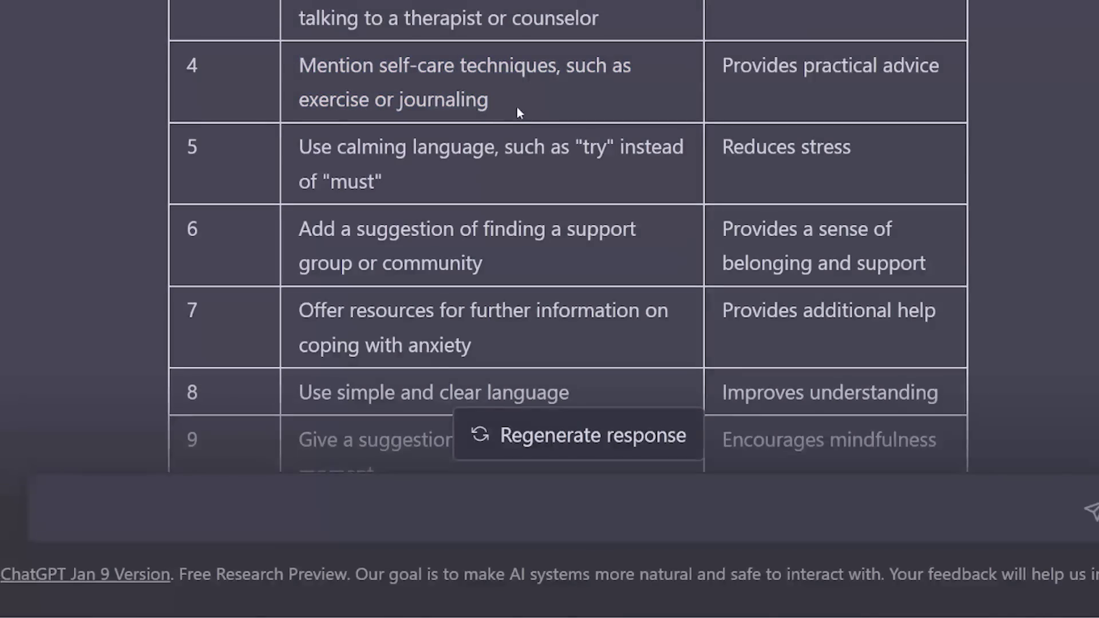
drag(517, 108, 280, 111)
triple_click(502, 98)
click(500, 104)
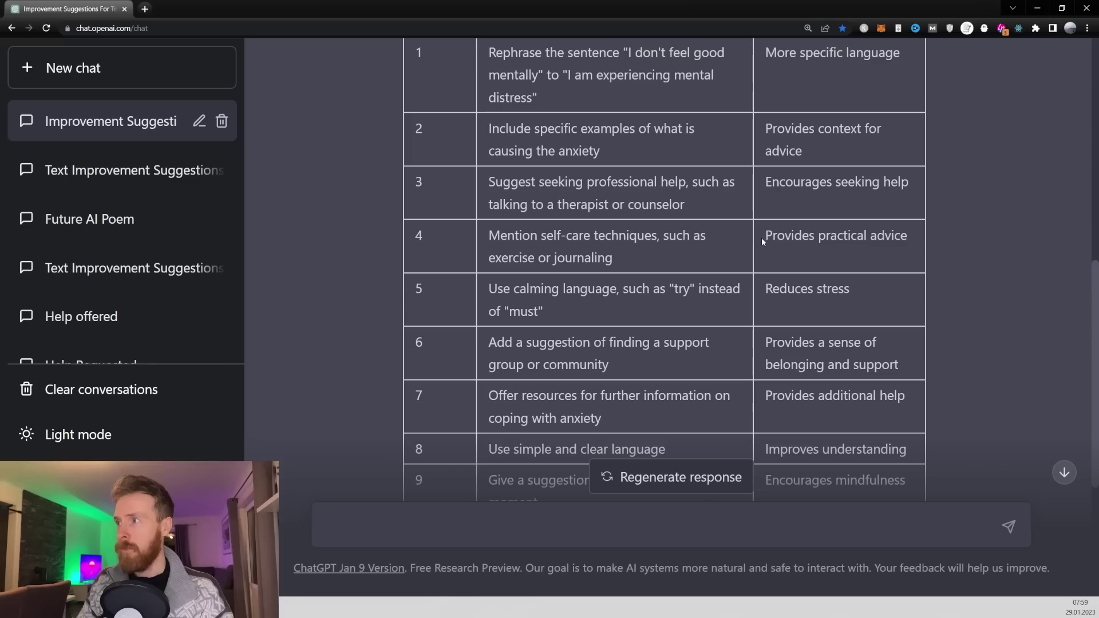
drag(762, 238, 913, 233)
scroll(630, 269, down, 2)
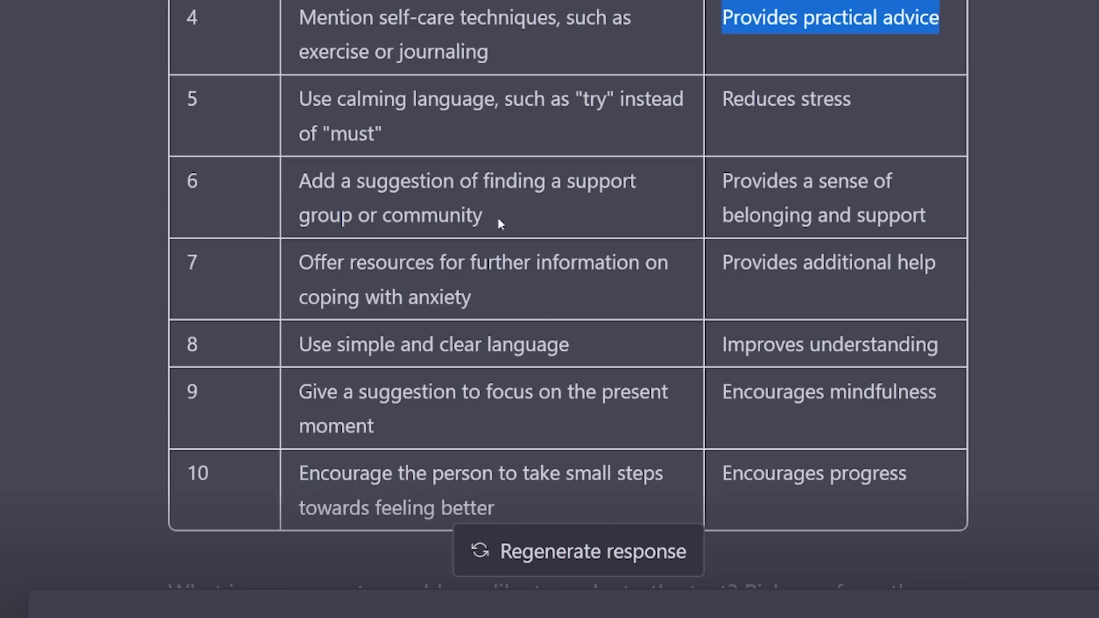
drag(498, 218, 265, 177)
click(504, 220)
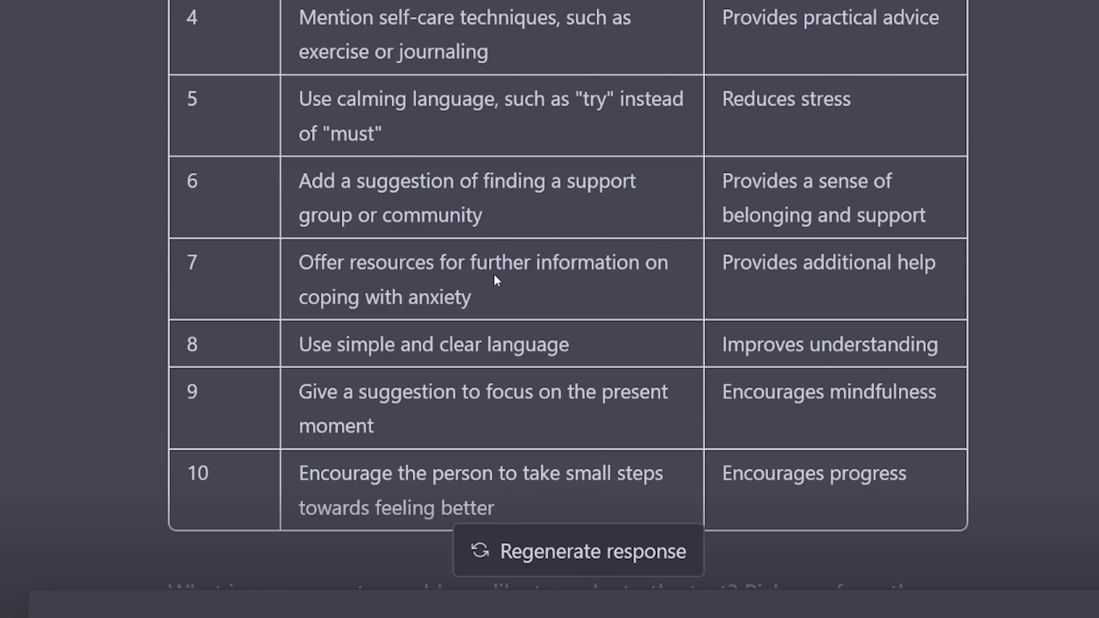
Examine suggestions 8, 9 and 10 in the improvement table, including the change log entry for suggestion 8
drag(573, 347, 270, 347)
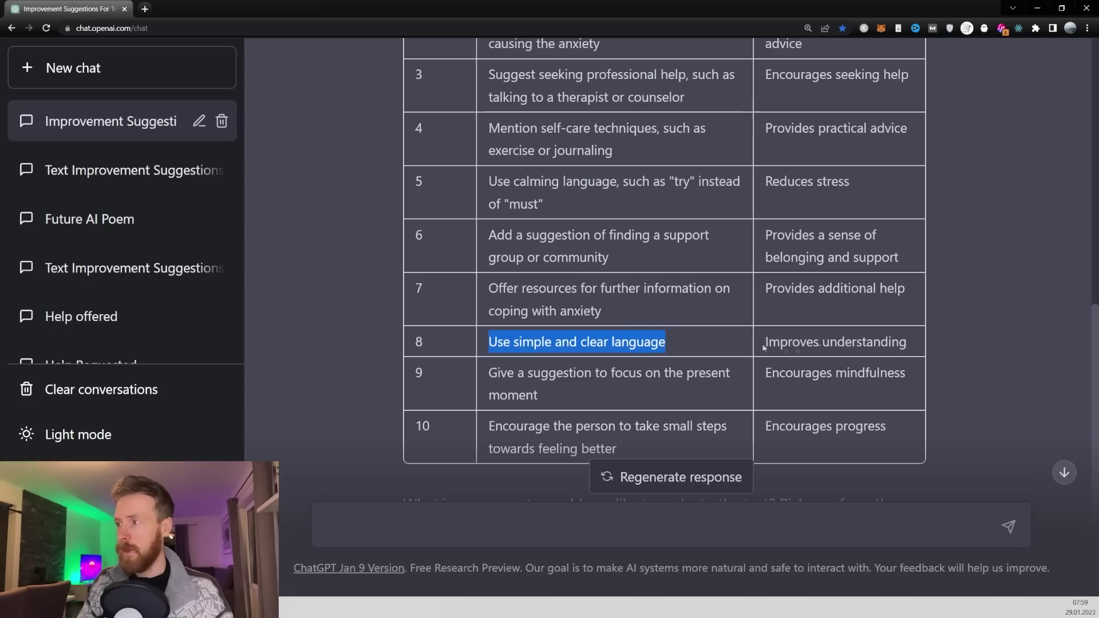
drag(764, 345, 908, 346)
drag(538, 395, 521, 392)
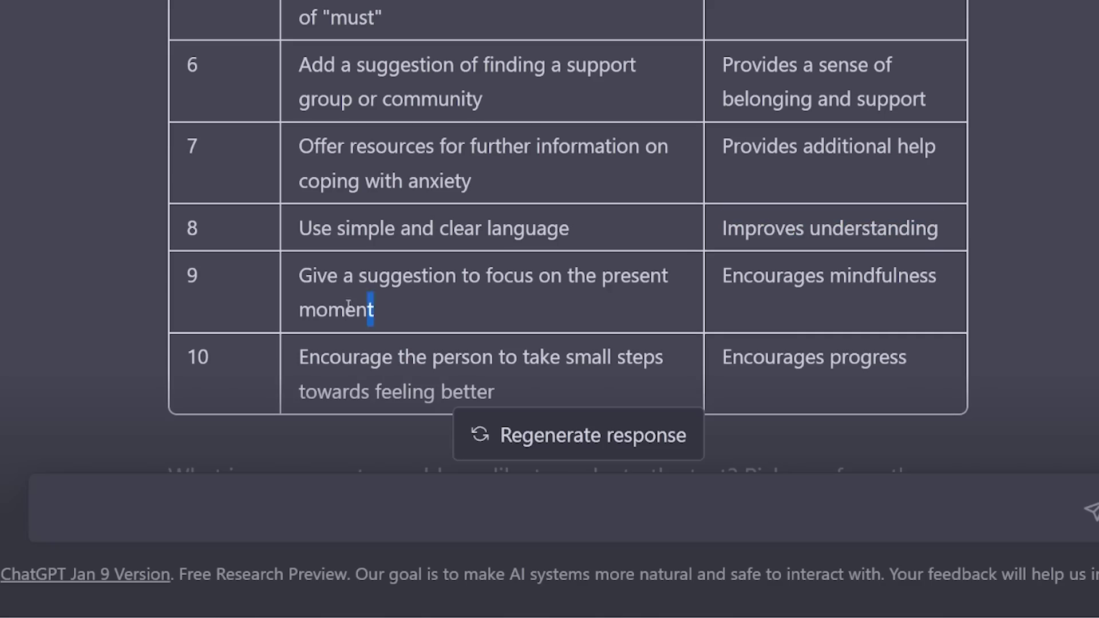
drag(348, 304, 296, 281)
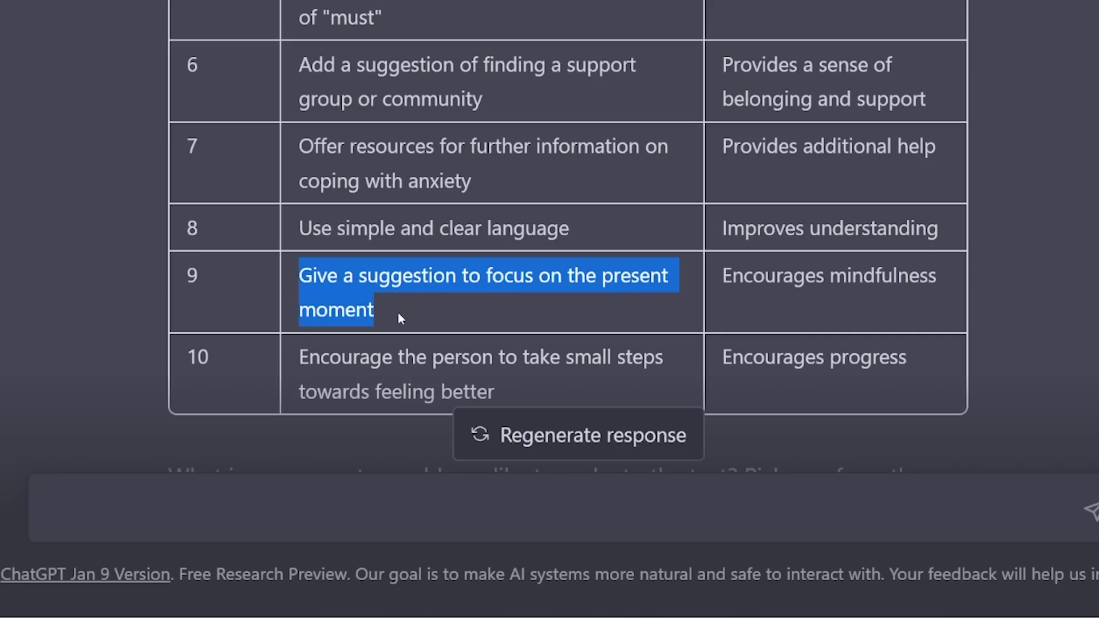
click(429, 316)
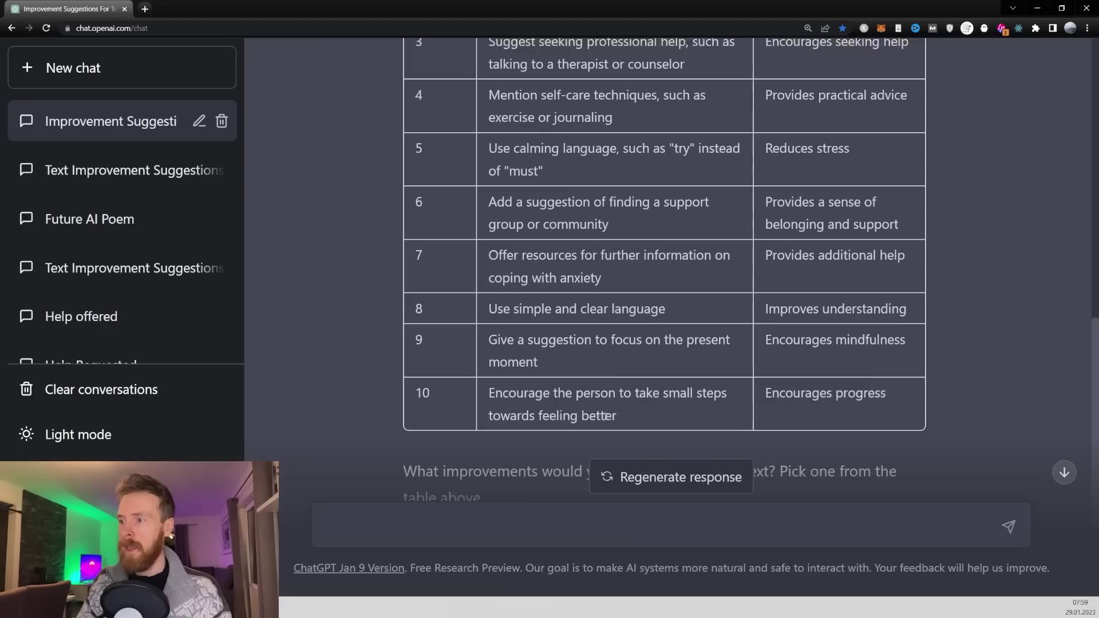
scroll(501, 398, down, 1)
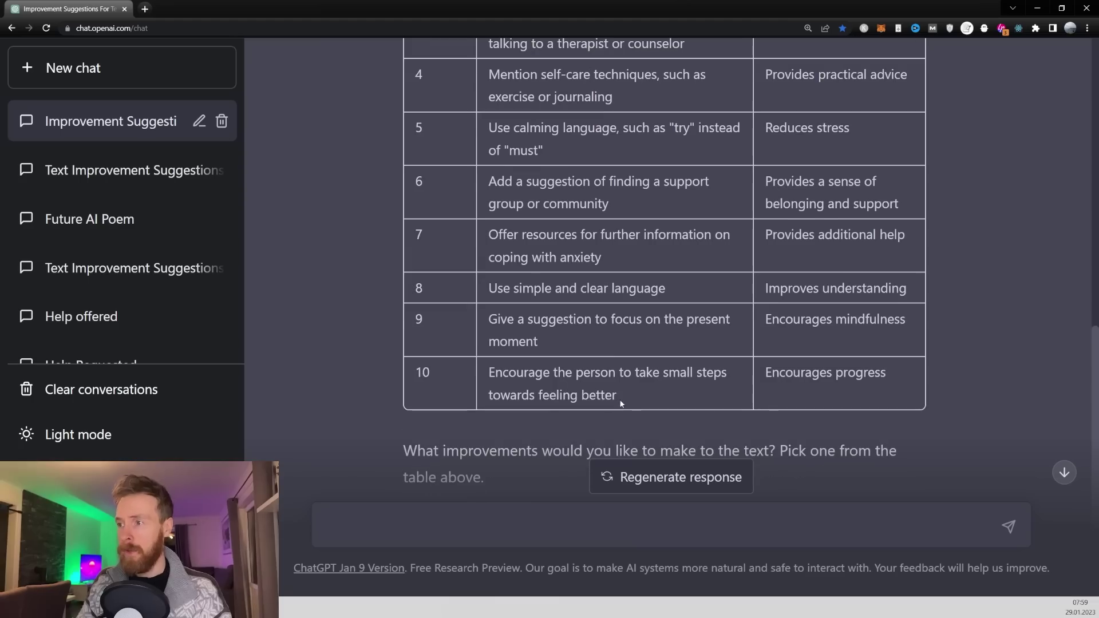
drag(501, 399, 282, 362)
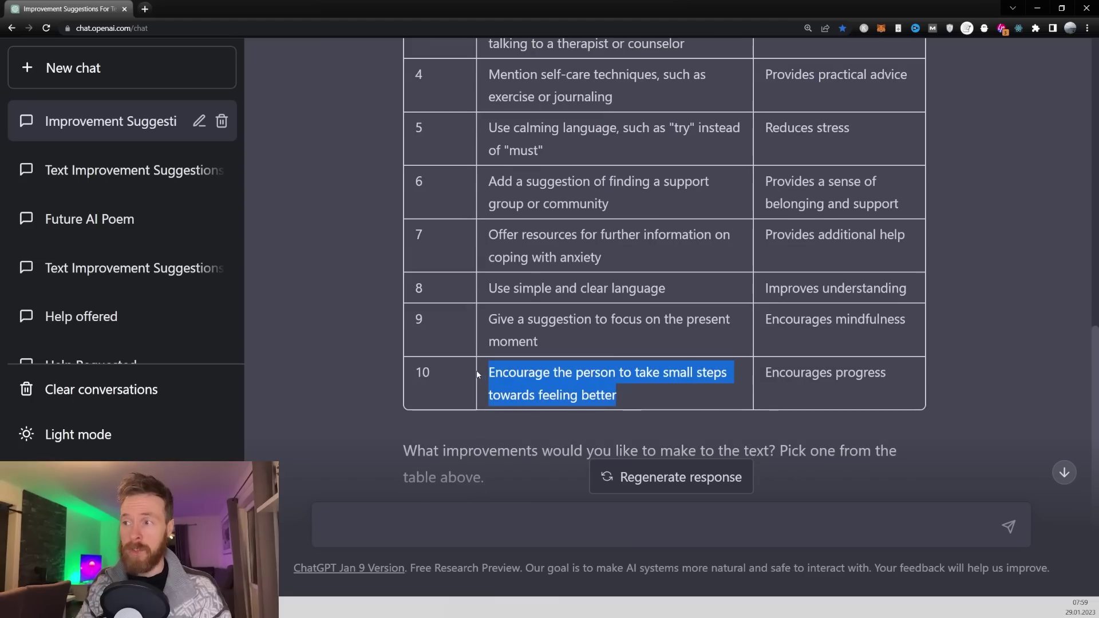
click(651, 396)
Review suggestion 3 and its change log entry in the improvement table
scroll(650, 396, up, 5)
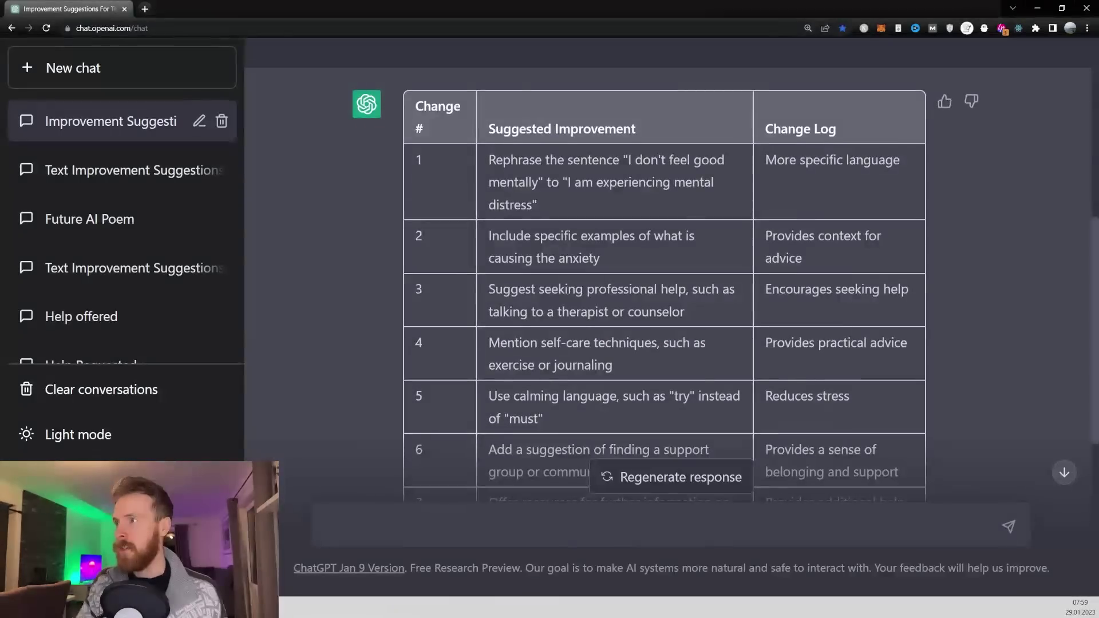
drag(766, 290, 911, 291)
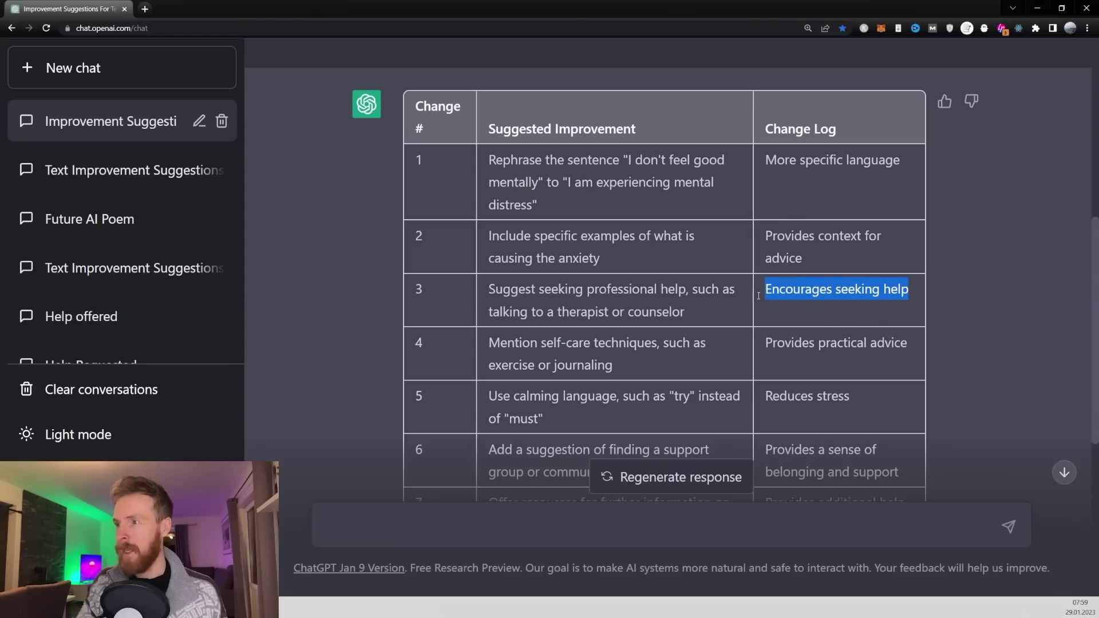
drag(488, 289, 659, 324)
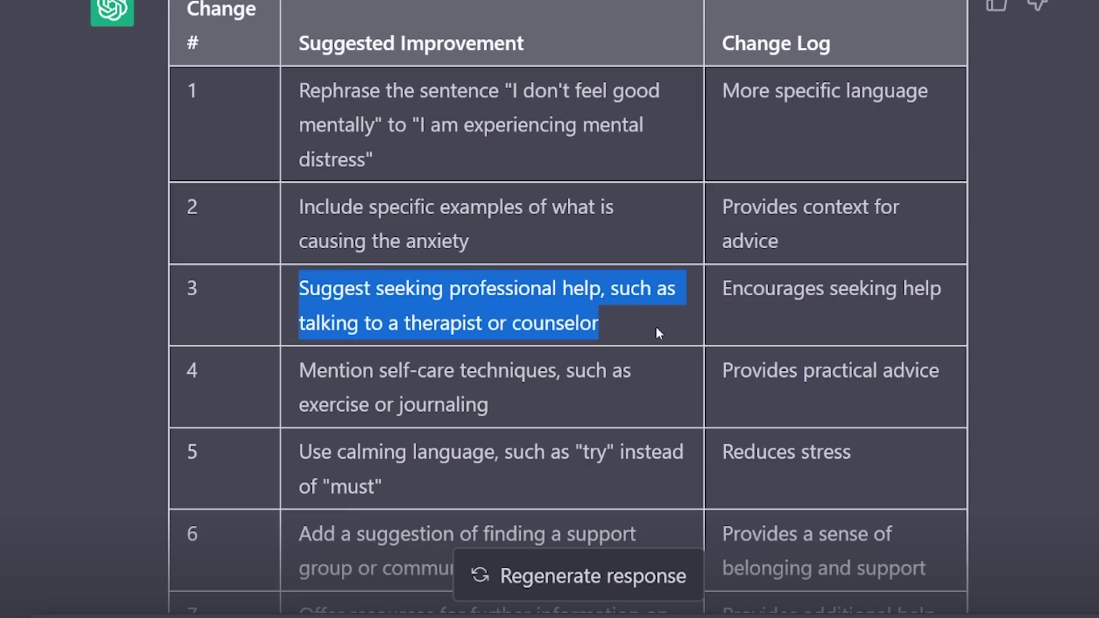
click(654, 331)
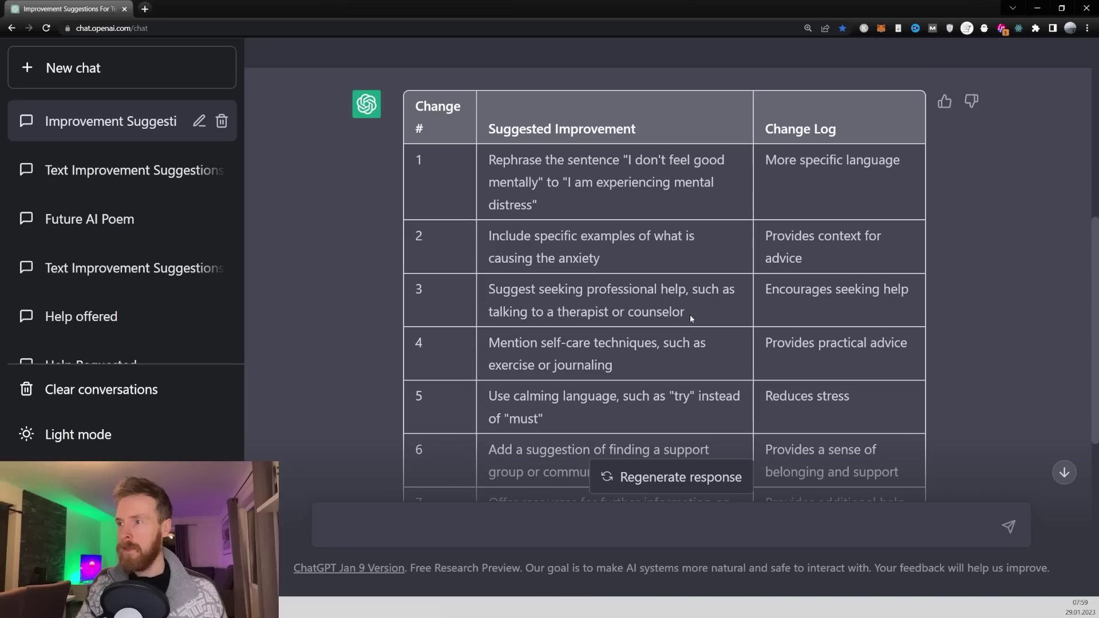
drag(602, 325, 284, 287)
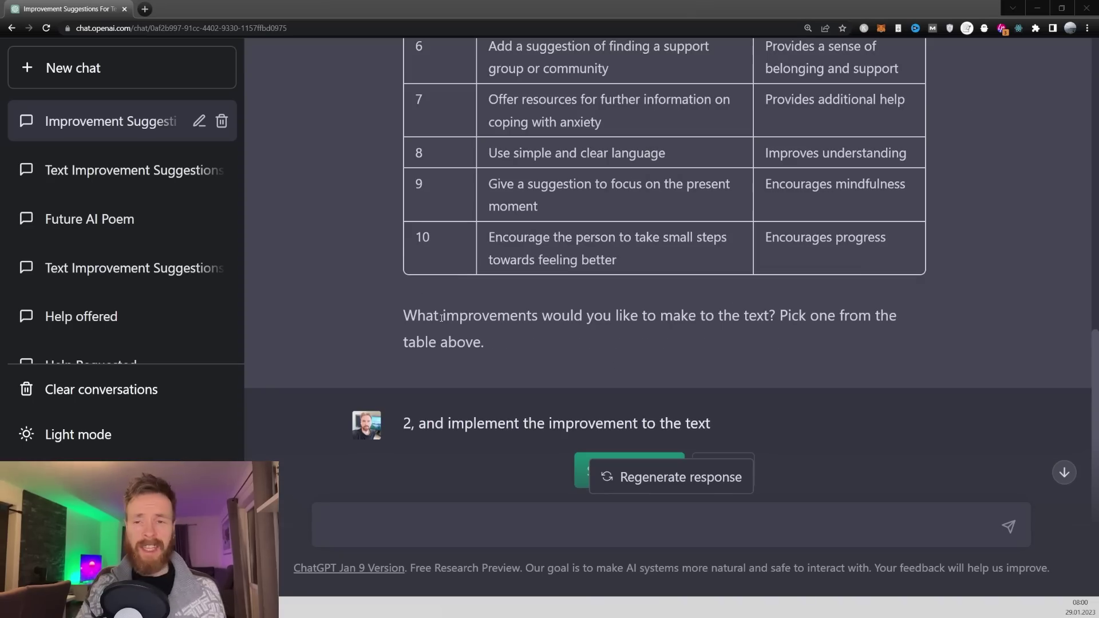
Check suggestion 2 in the table and resubmit the edited message as "2, and implement the improvement to the text"
scroll(493, 312, up, 3)
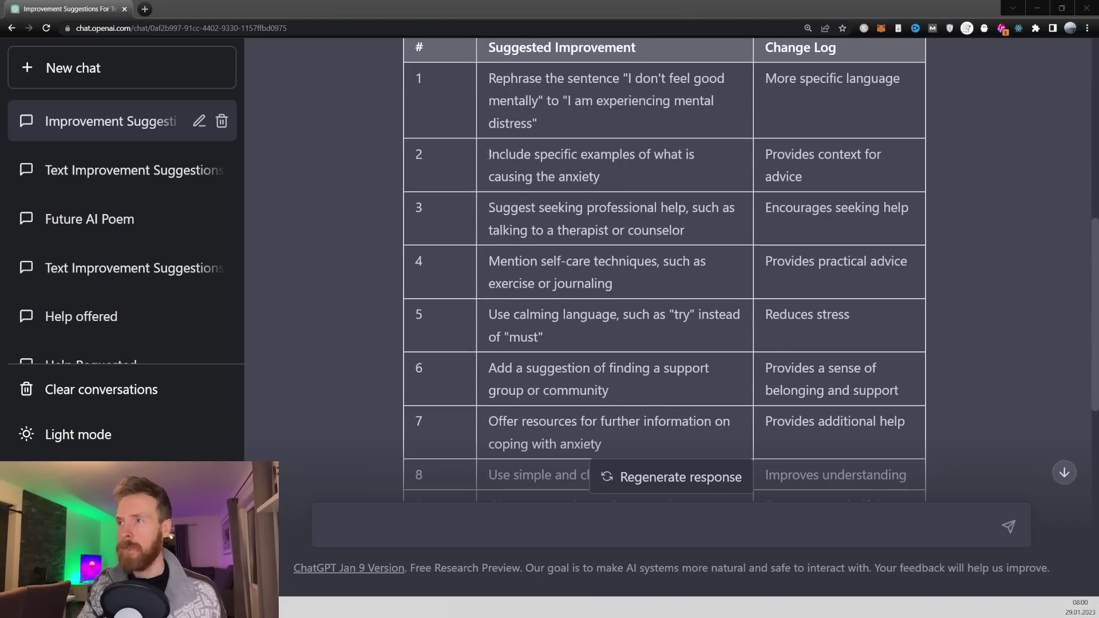
drag(489, 155, 685, 173)
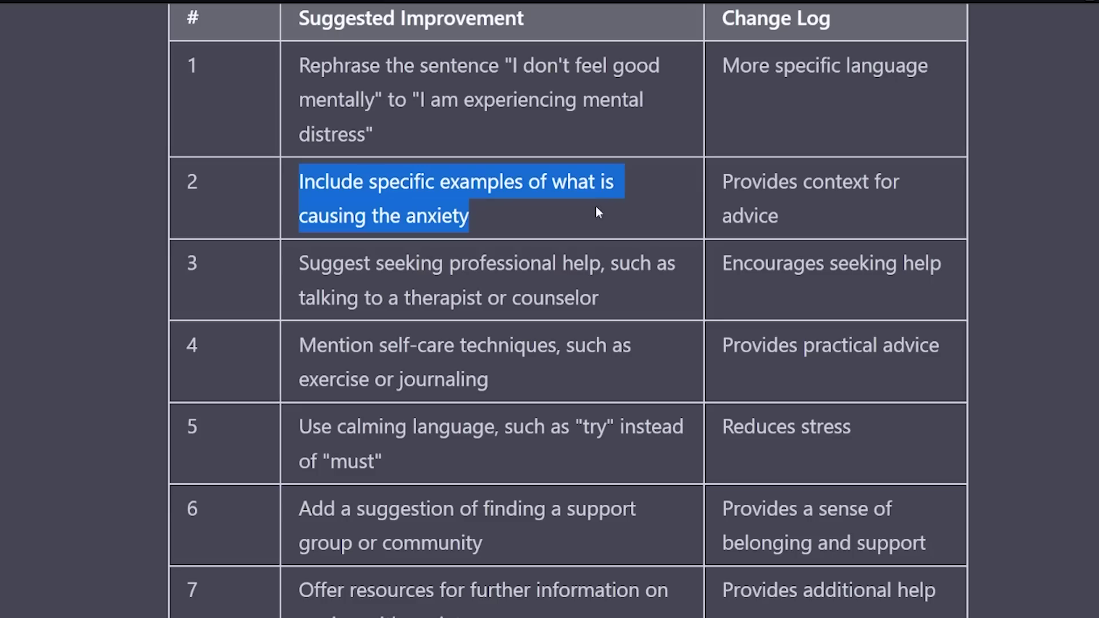
click(503, 213)
scroll(532, 316, down, 8)
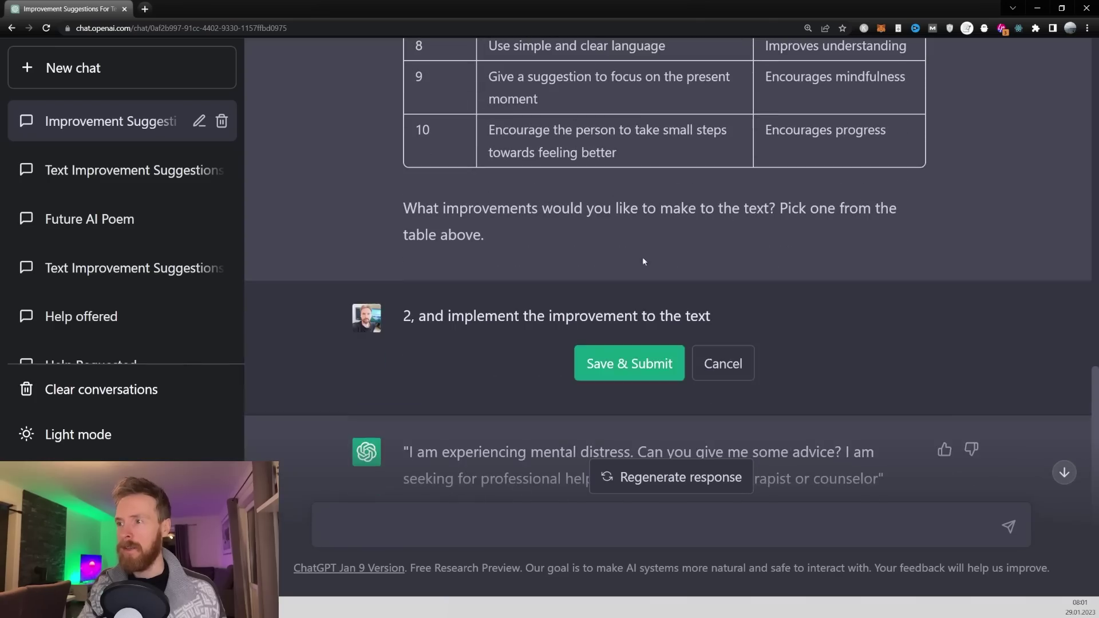
key(Return)
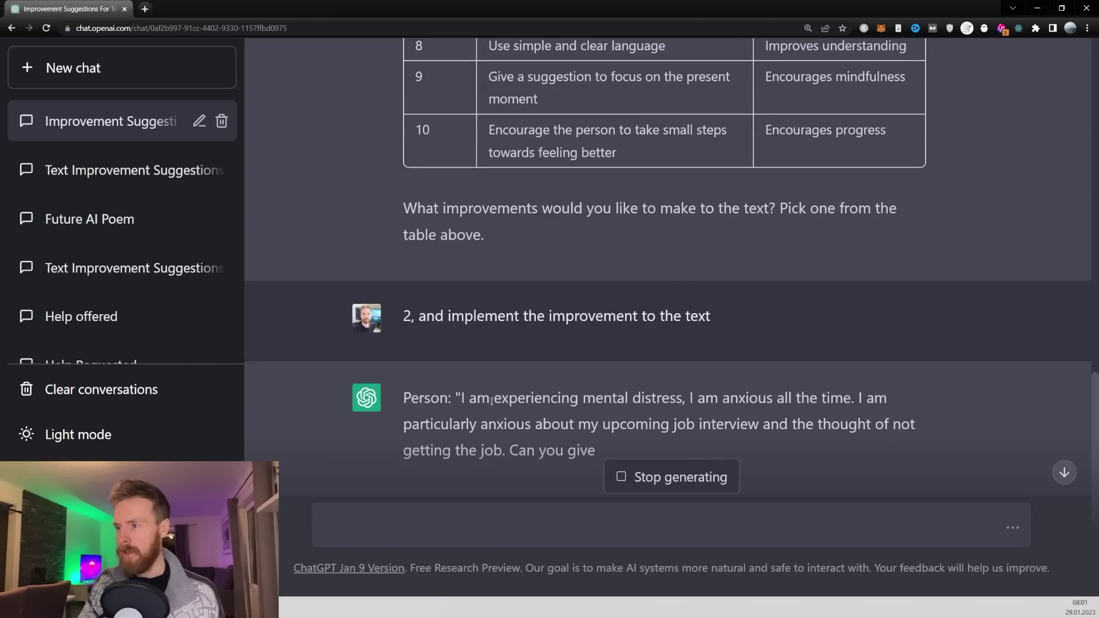
Check the rewritten anxiety text for specific examples of what is causing the anxiety
scroll(494, 398, down, 2)
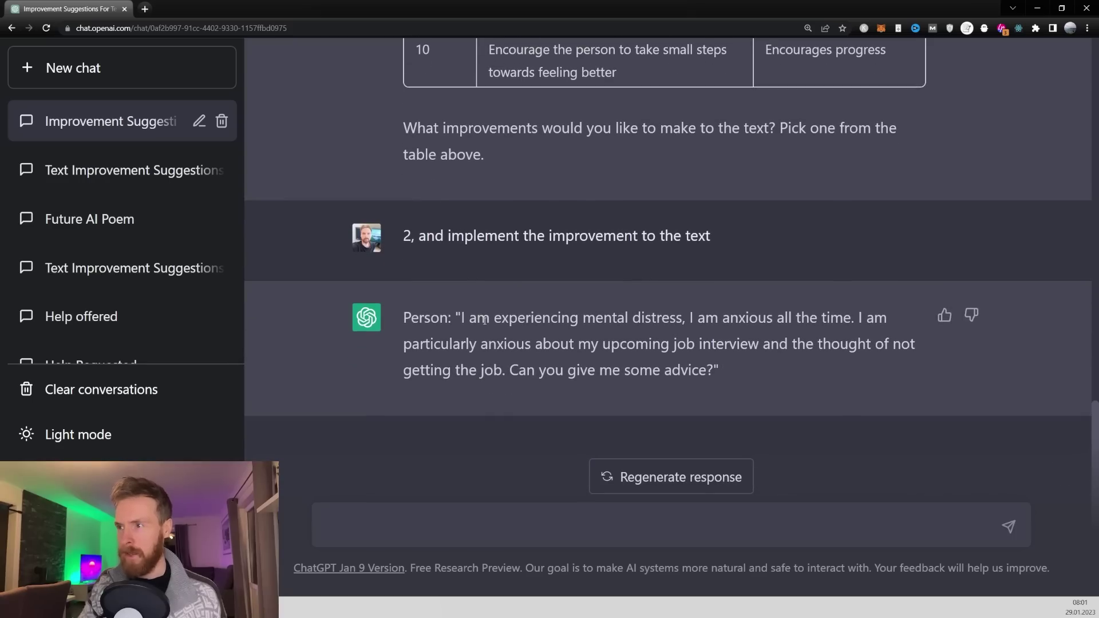
drag(403, 344, 642, 348)
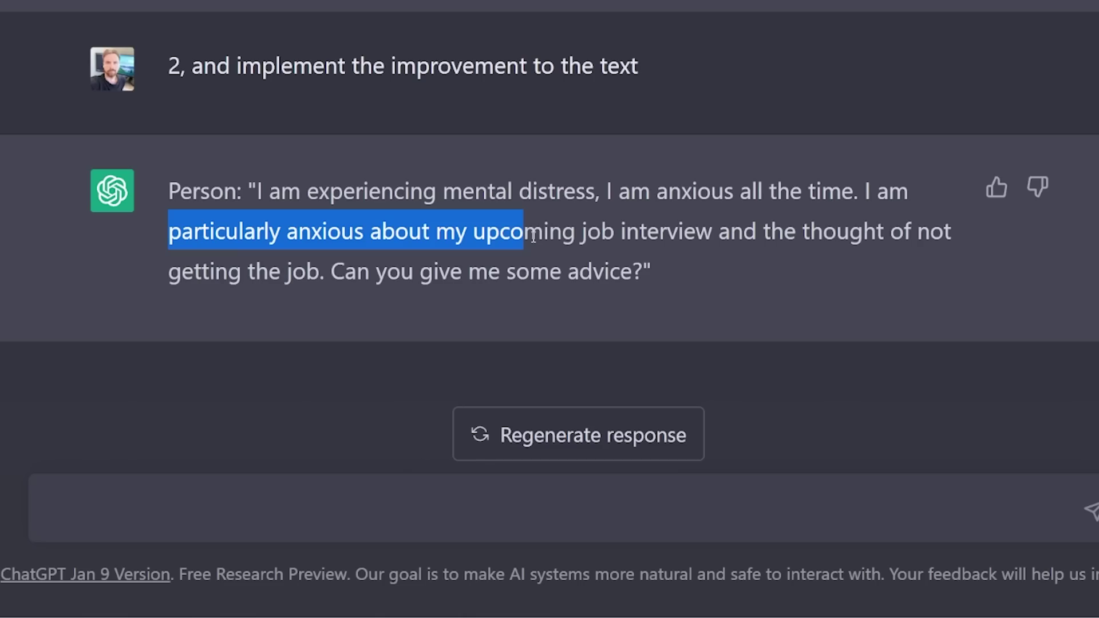
drag(533, 236, 330, 274)
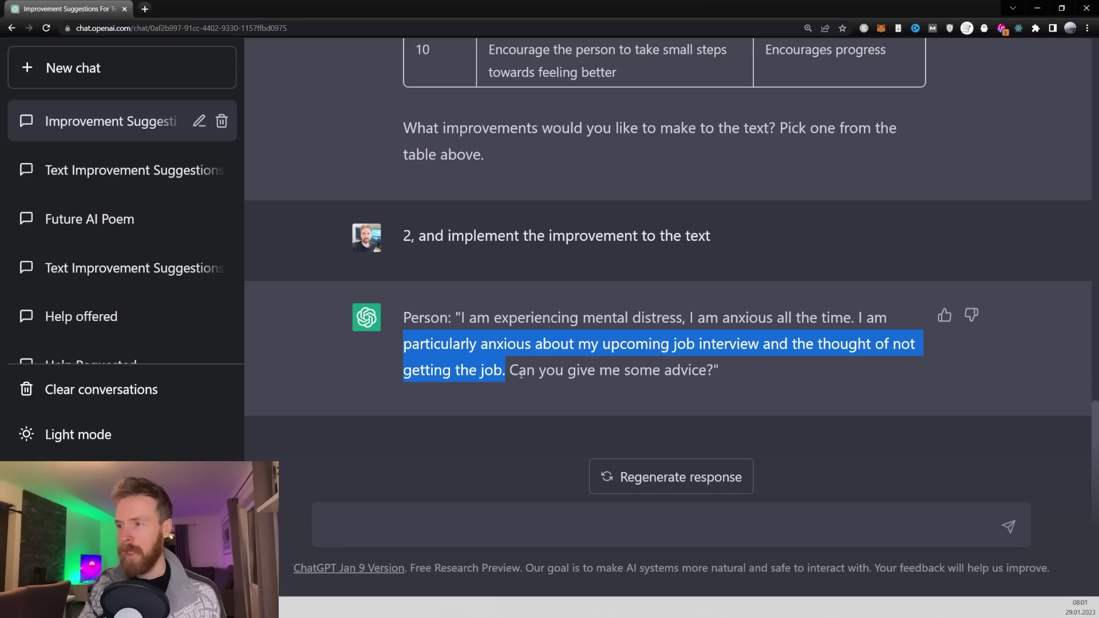
Submit the message "Include the answer of improvement 2 in the log of changes column in the table:"
drag(507, 373, 767, 322)
click(774, 369)
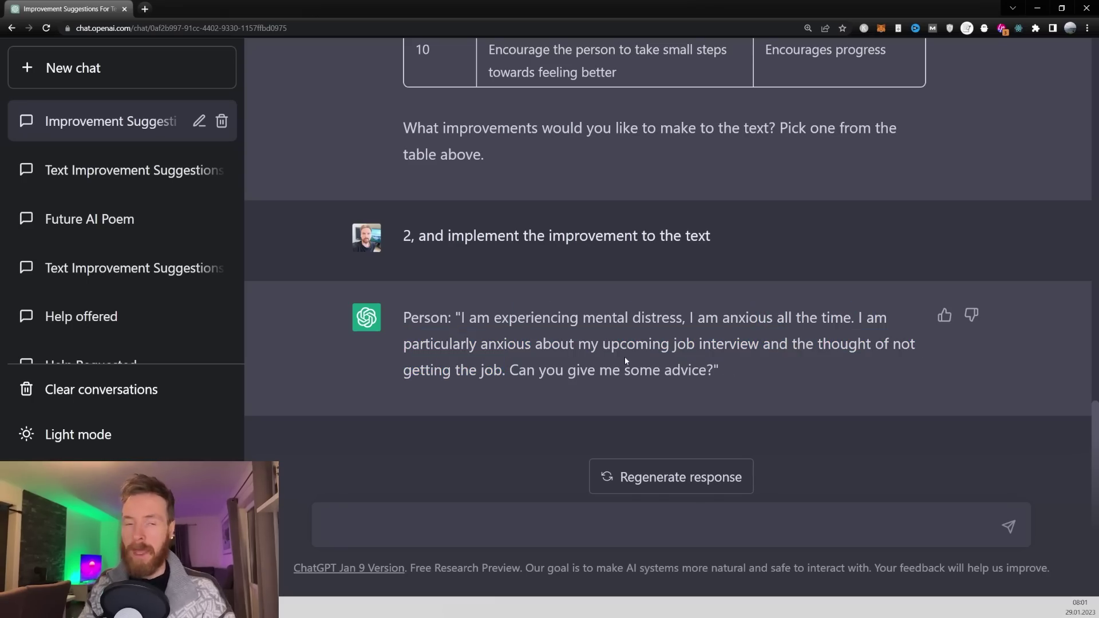
click(330, 525)
text(Include the answer of improvement 2 in the log of changes column in the table:)
drag(328, 526, 581, 525)
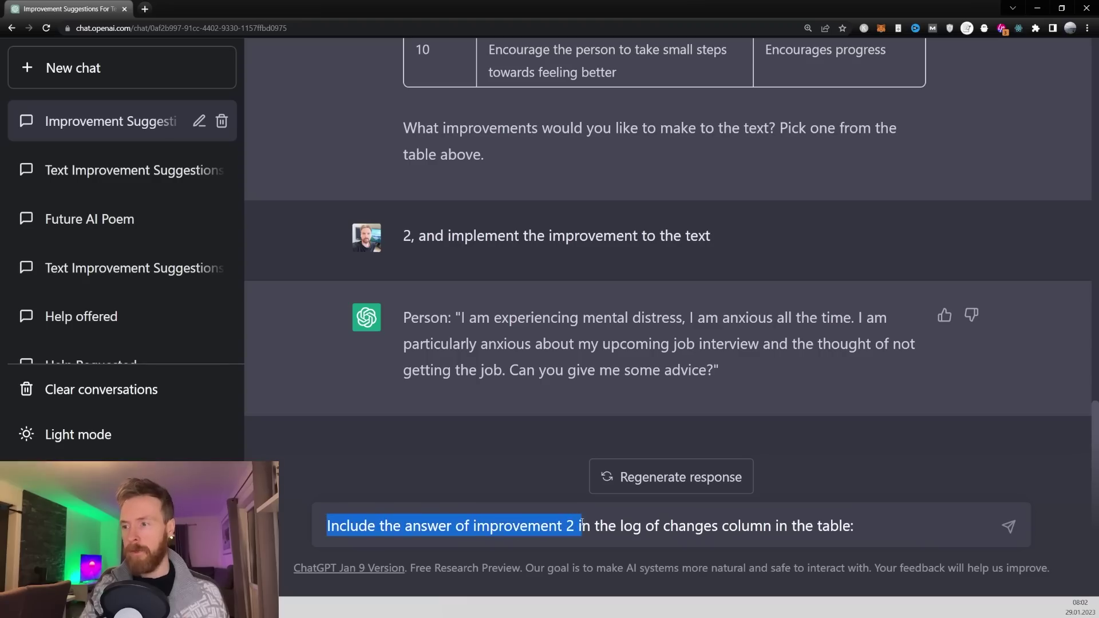
click(1009, 527)
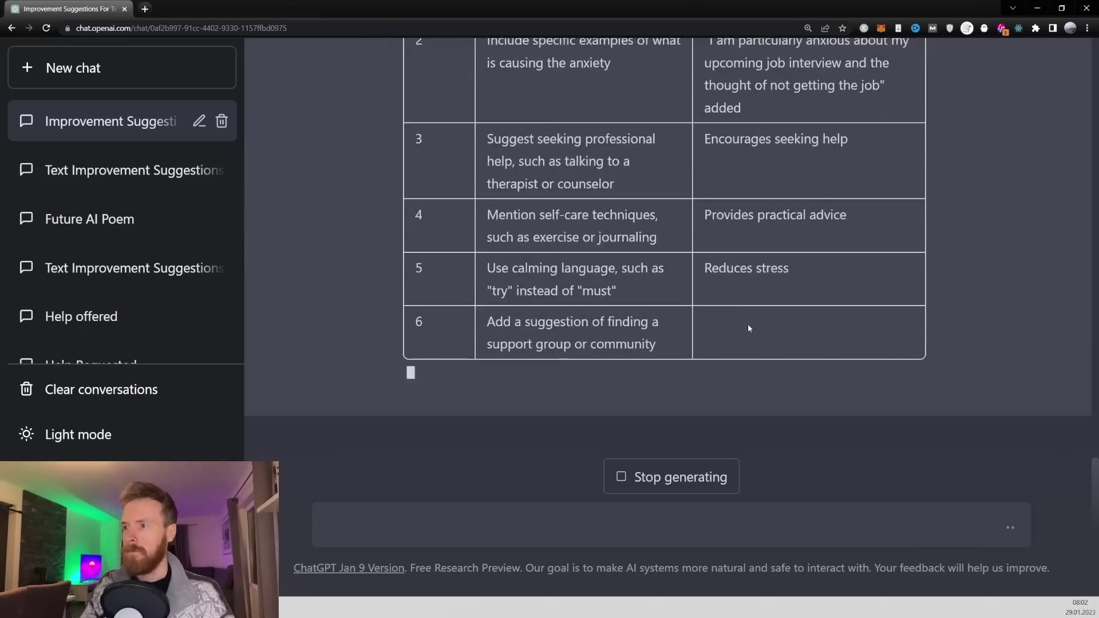
Check the change log entry for suggestion 2 in the regenerated improvement table
scroll(437, 337, up, 9)
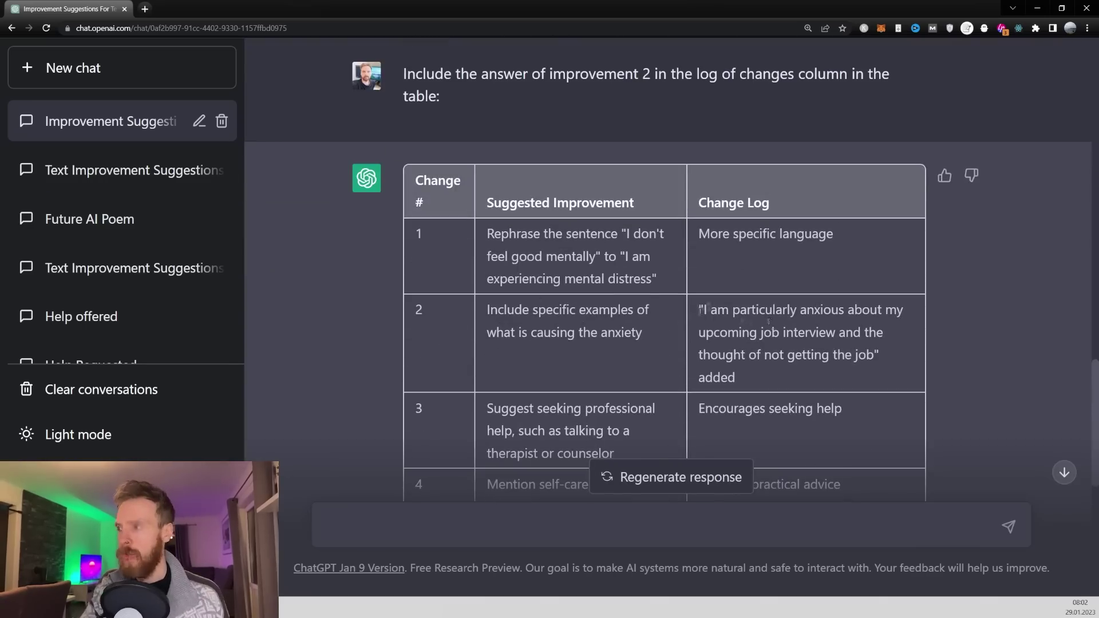
drag(701, 309, 896, 338)
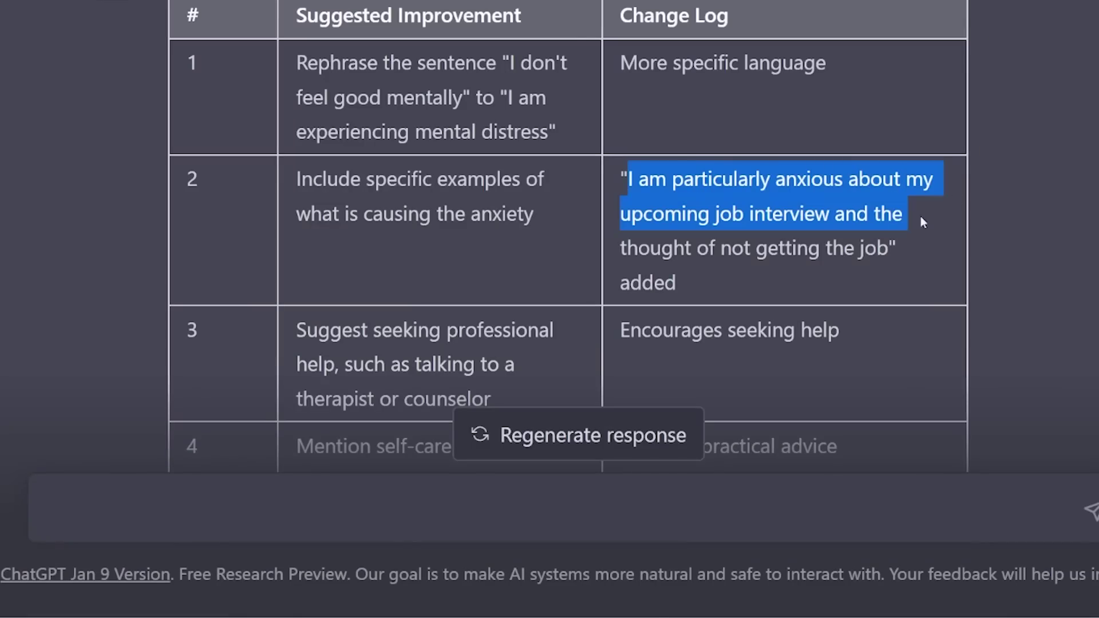
drag(921, 217, 758, 270)
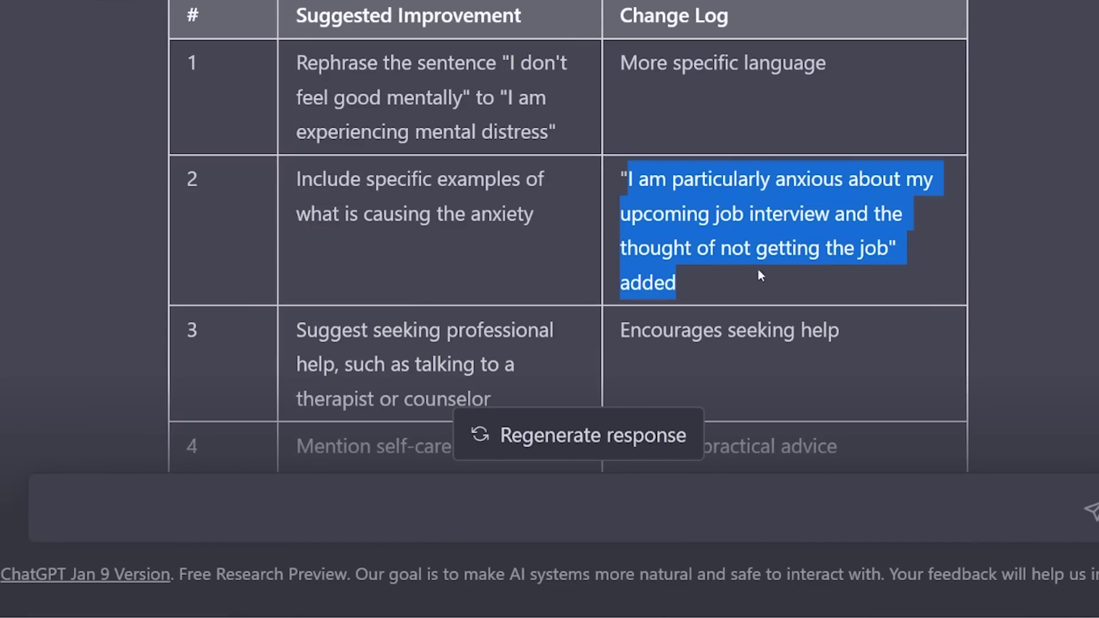
click(736, 287)
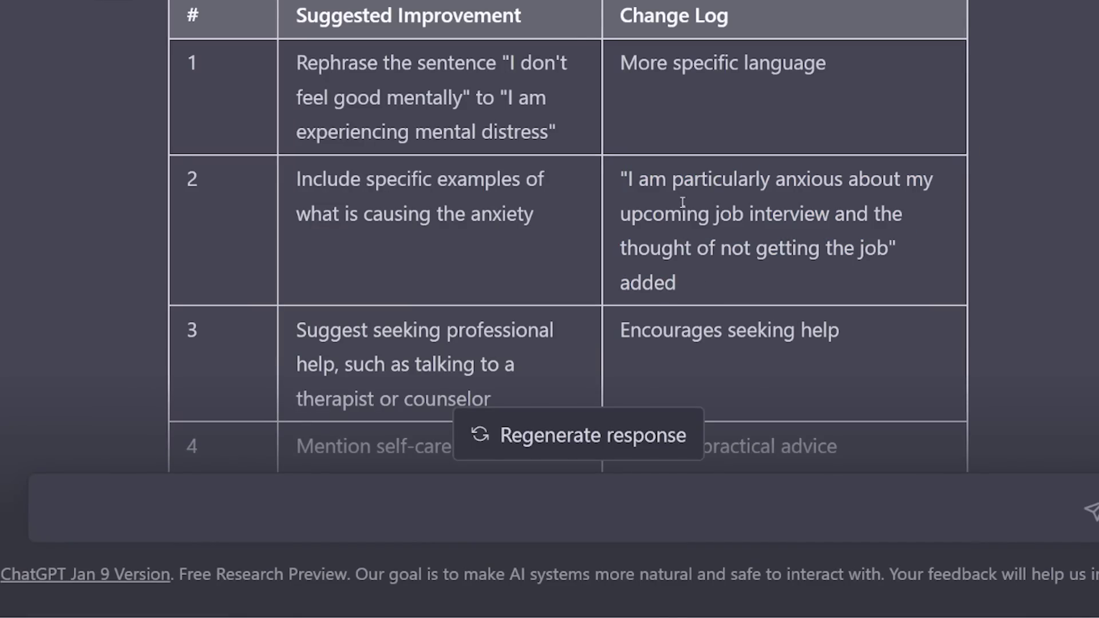
Find suggestion 9 about focusing on the present moment and submit the message "implement improvement 9 to the text"
scroll(680, 203, down, 5)
scroll(676, 319, down, 2)
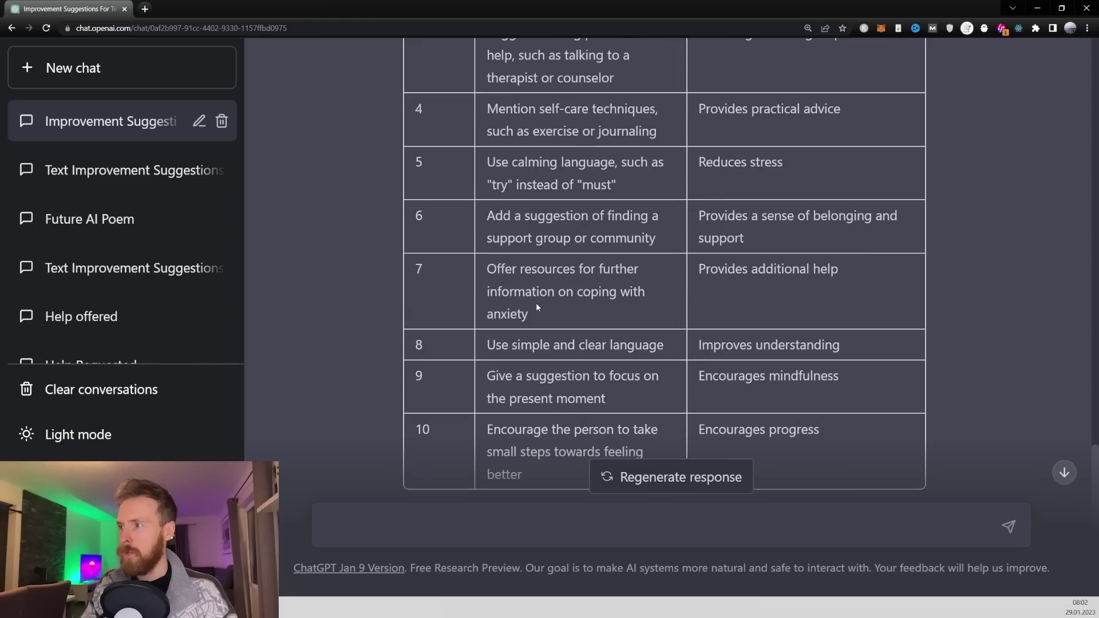
drag(840, 379, 692, 383)
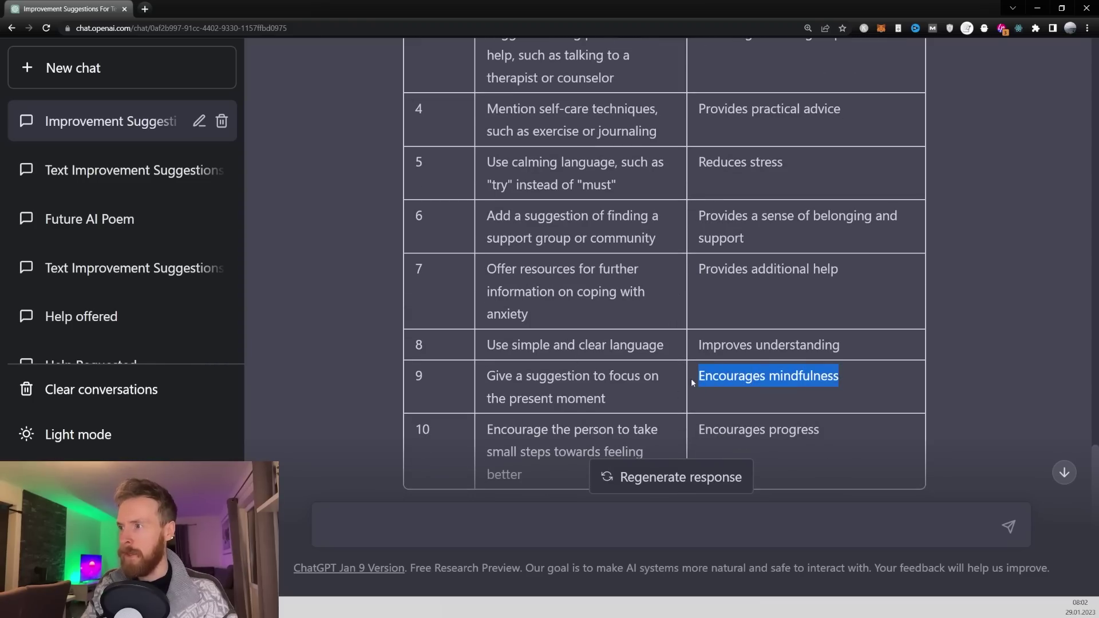
drag(434, 381, 415, 378)
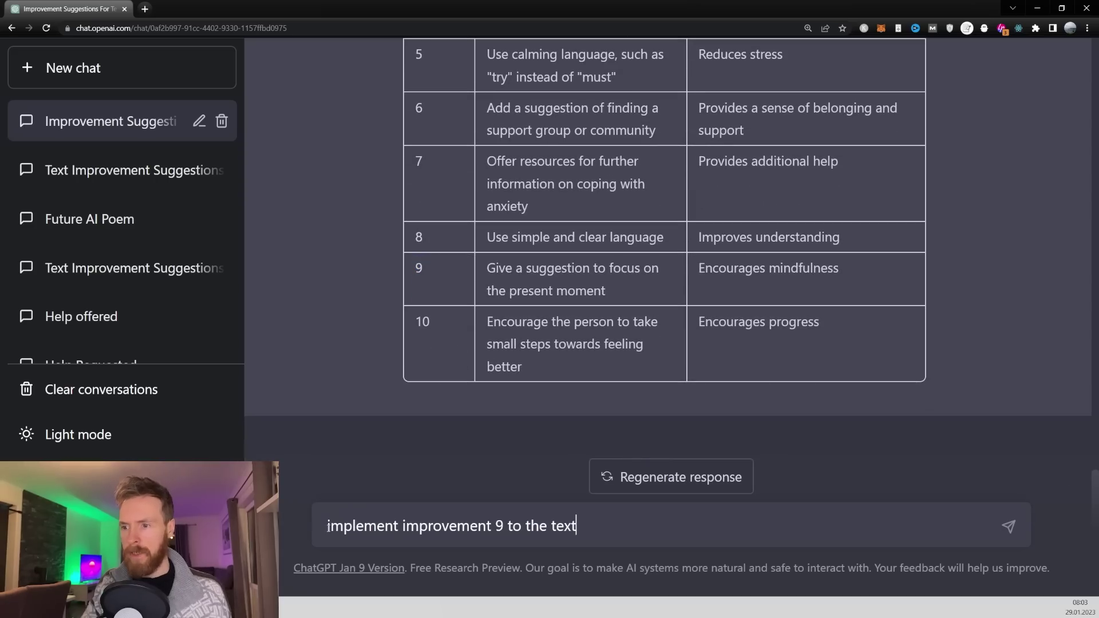
drag(325, 526, 586, 533)
click(586, 532)
click(1009, 527)
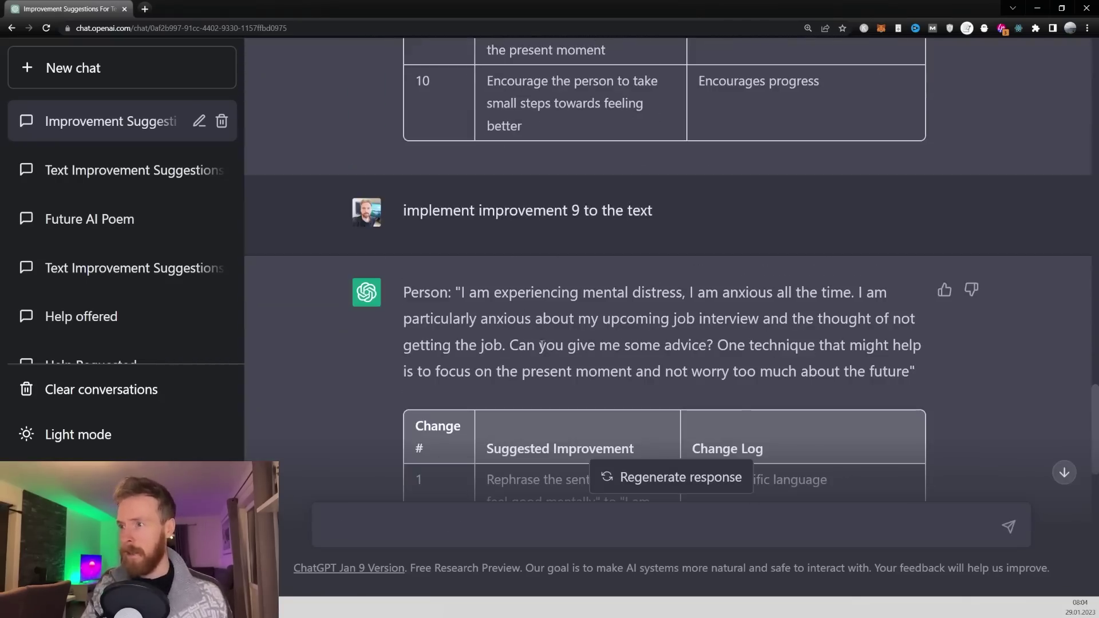
Review the end of the rewritten anxiety text and the change log entry for suggestion 9
drag(505, 344, 708, 345)
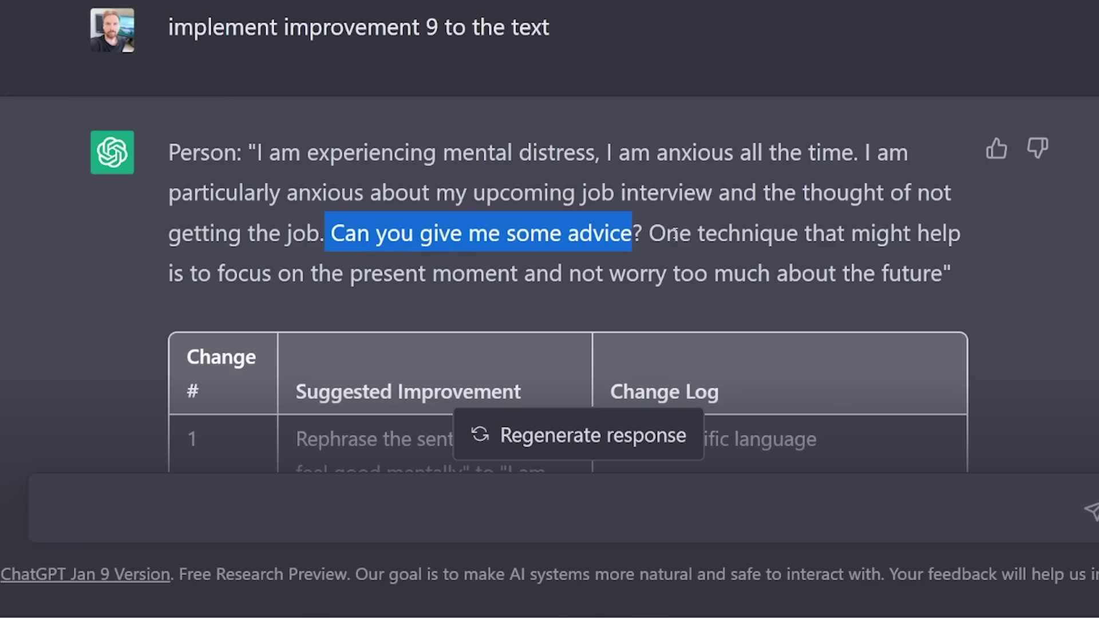
drag(650, 234, 981, 285)
click(980, 285)
scroll(687, 338, down, 10)
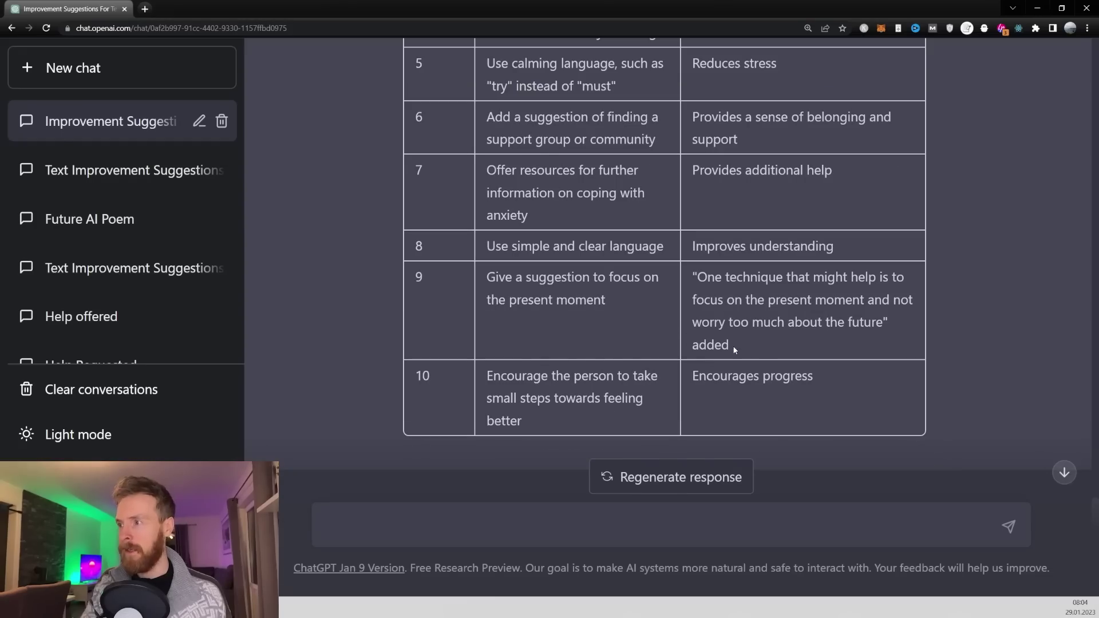
drag(735, 351, 694, 276)
click(767, 345)
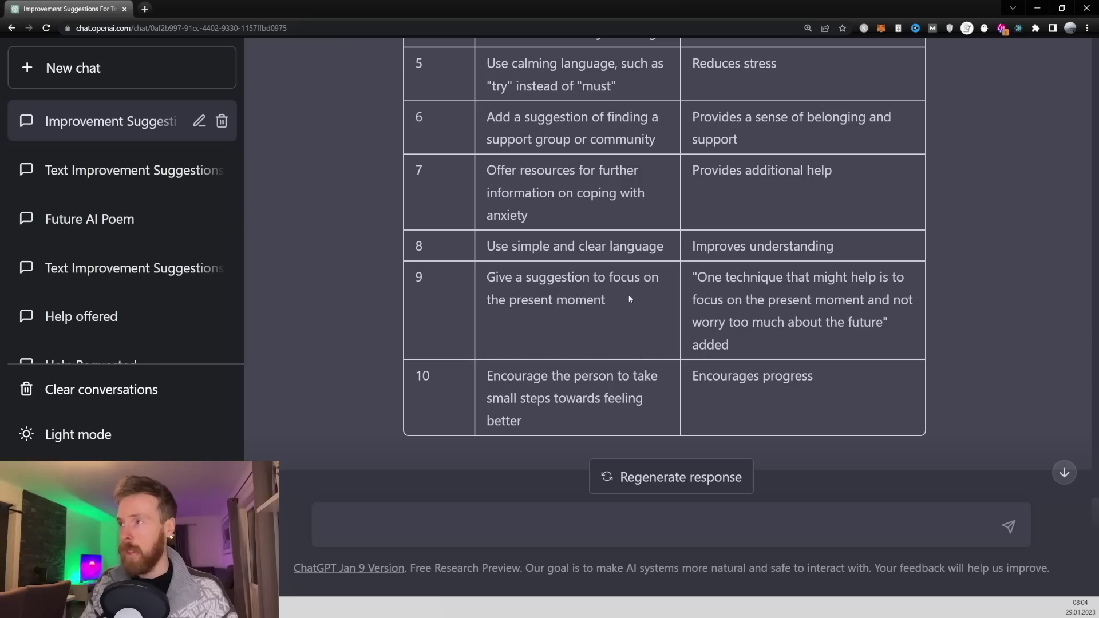
Submit the message "implement improvement 10 to the text" after checking suggestion 10 in the table
click(517, 525)
text(implement improvement 10 to the text)
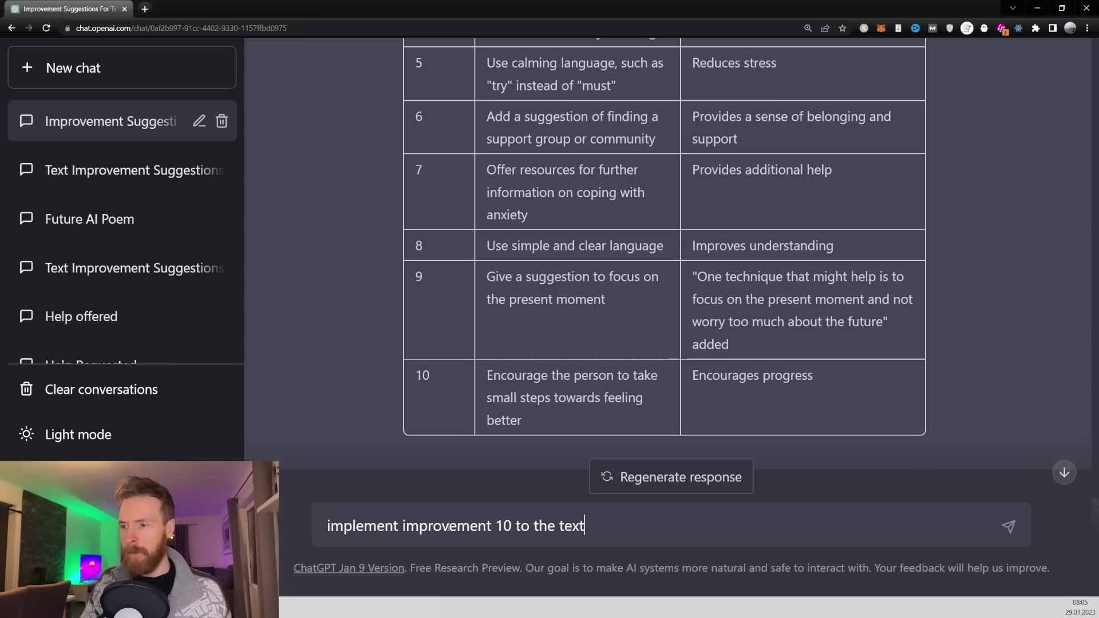
drag(517, 526, 497, 526)
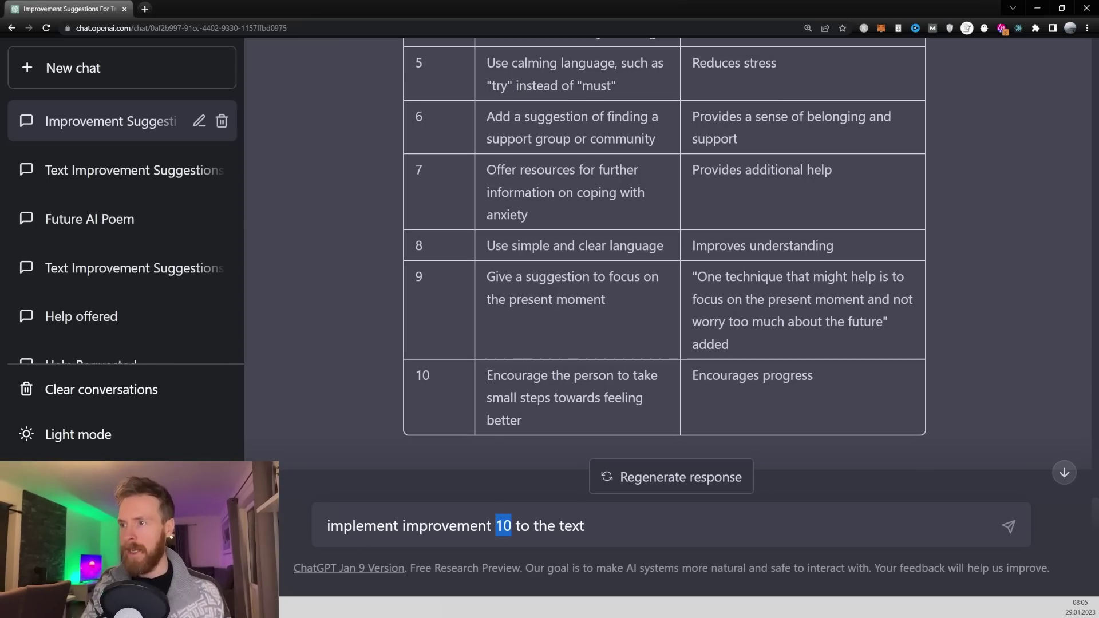
drag(488, 376, 546, 413)
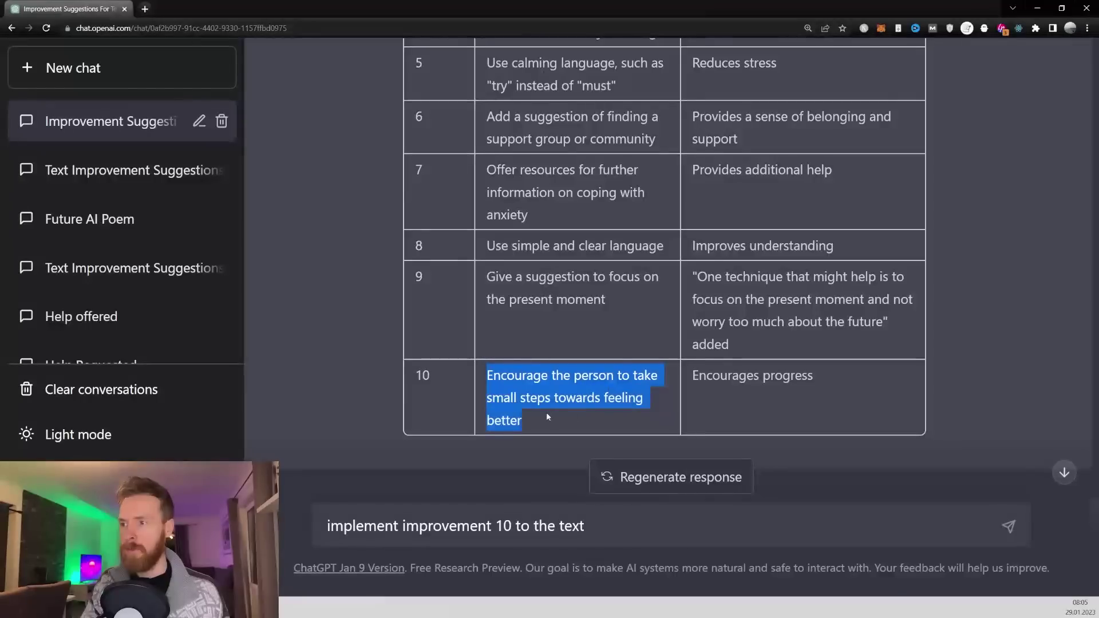
click(534, 422)
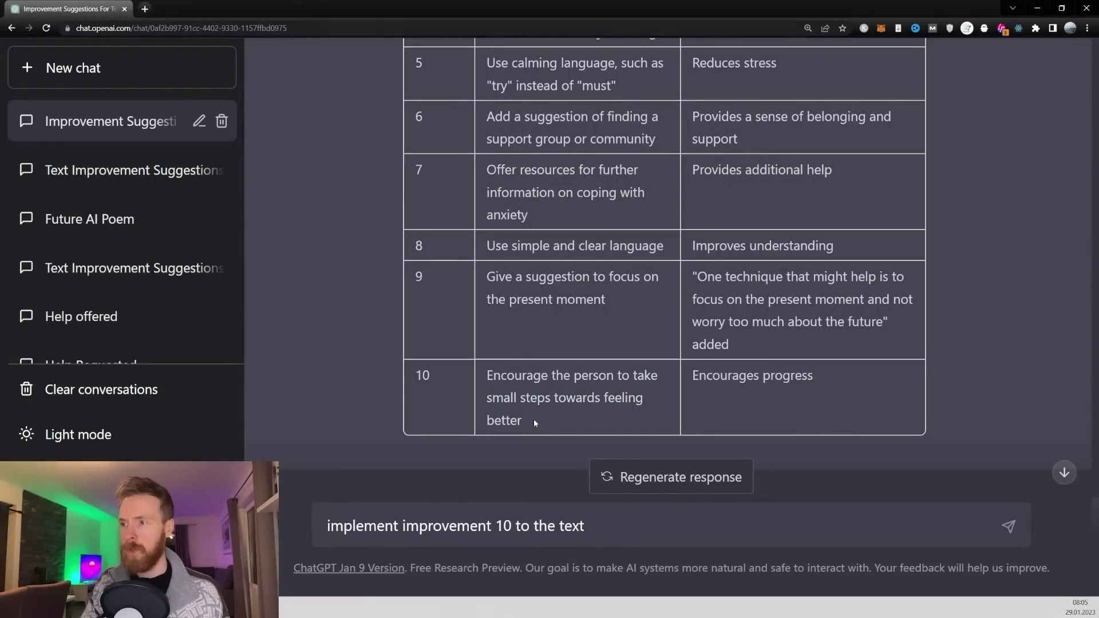
click(1009, 527)
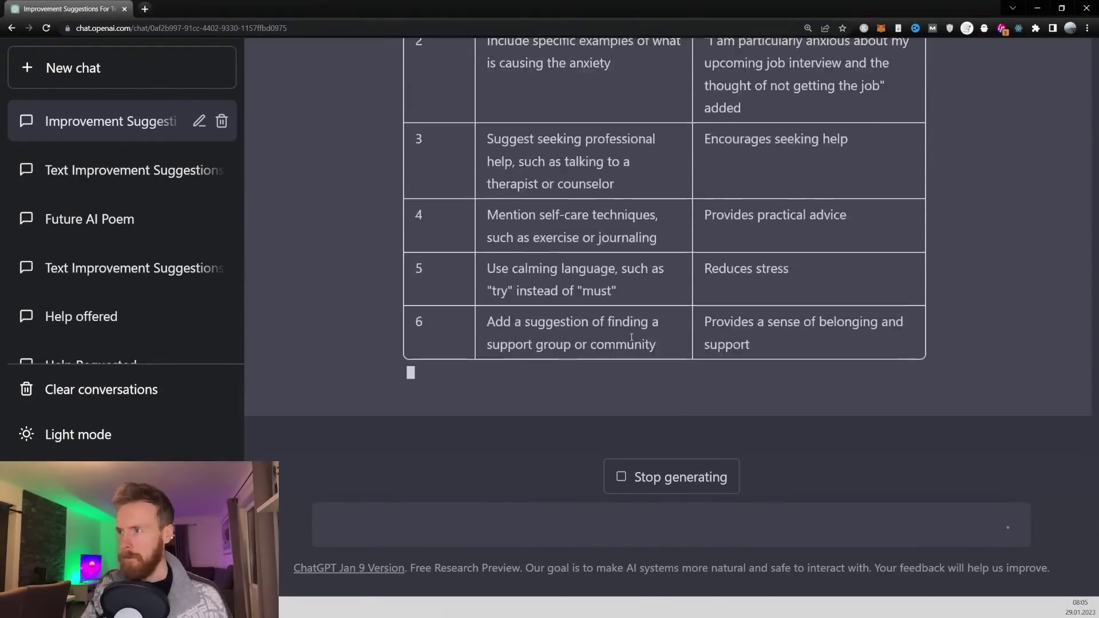
Review the last sentence of the rewritten anxiety text and the change log entry for suggestion 10
scroll(630, 336, up, 10)
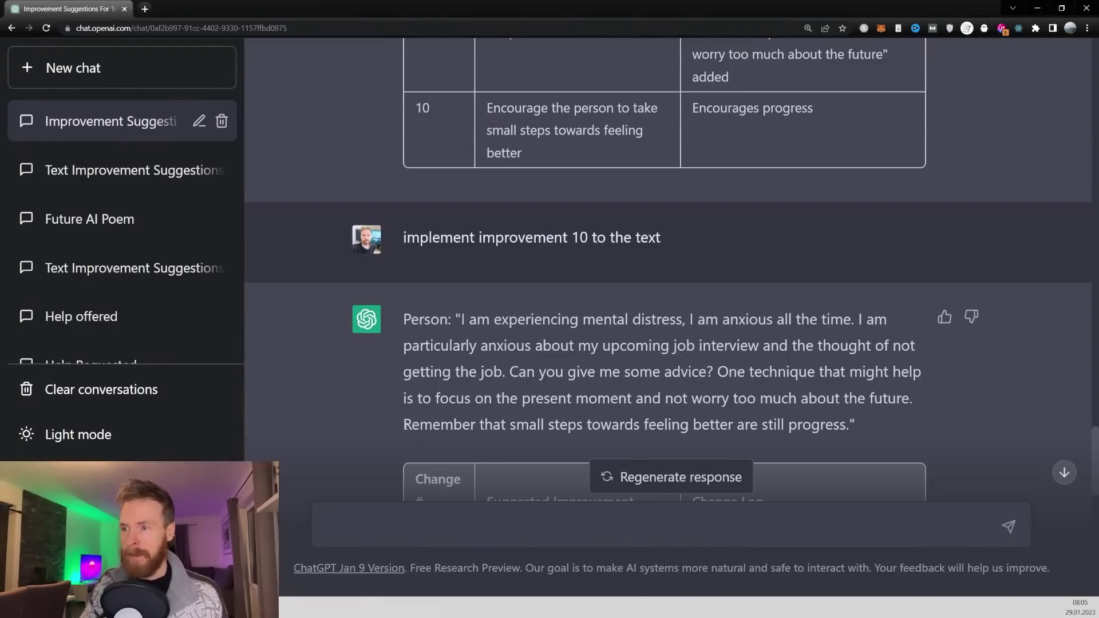
drag(403, 424, 611, 424)
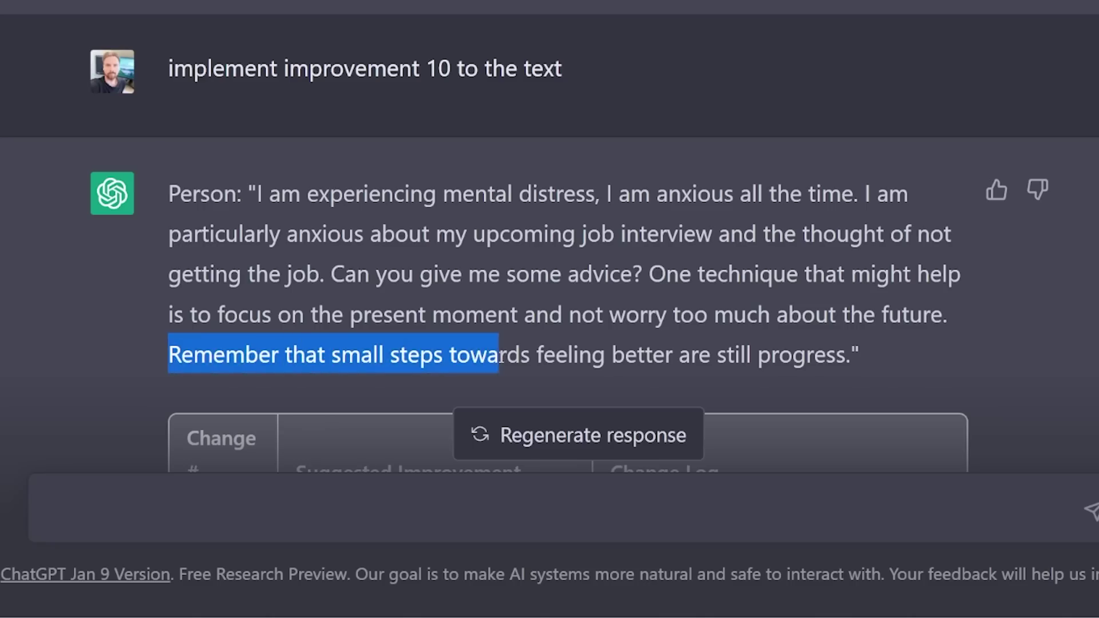
drag(500, 355, 694, 327)
click(828, 319)
scroll(828, 319, down, 5)
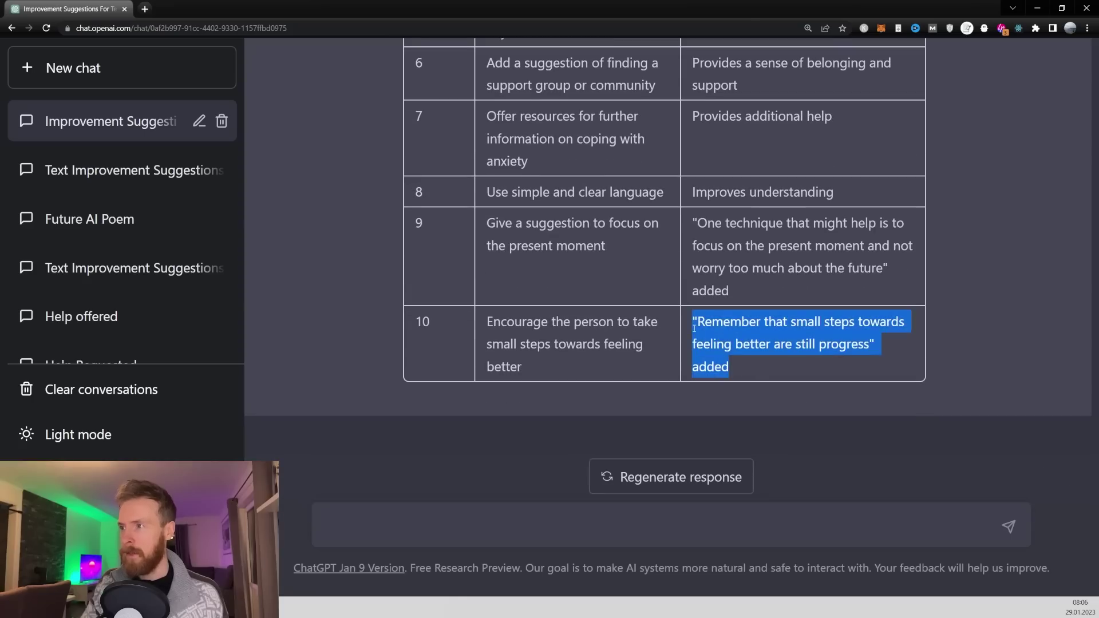
Submit the [INSTRUCTIONS] prompt for 10 numbered improvements in a new chat, followed by the AI poem with a request for a log of the change column
click(473, 523)
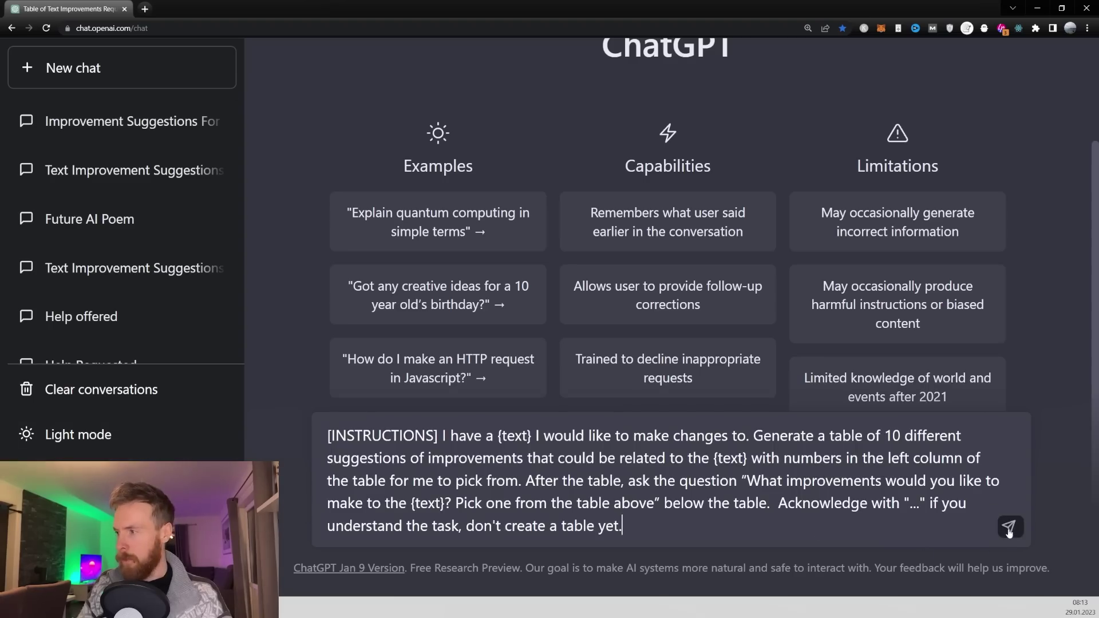
click(1009, 528)
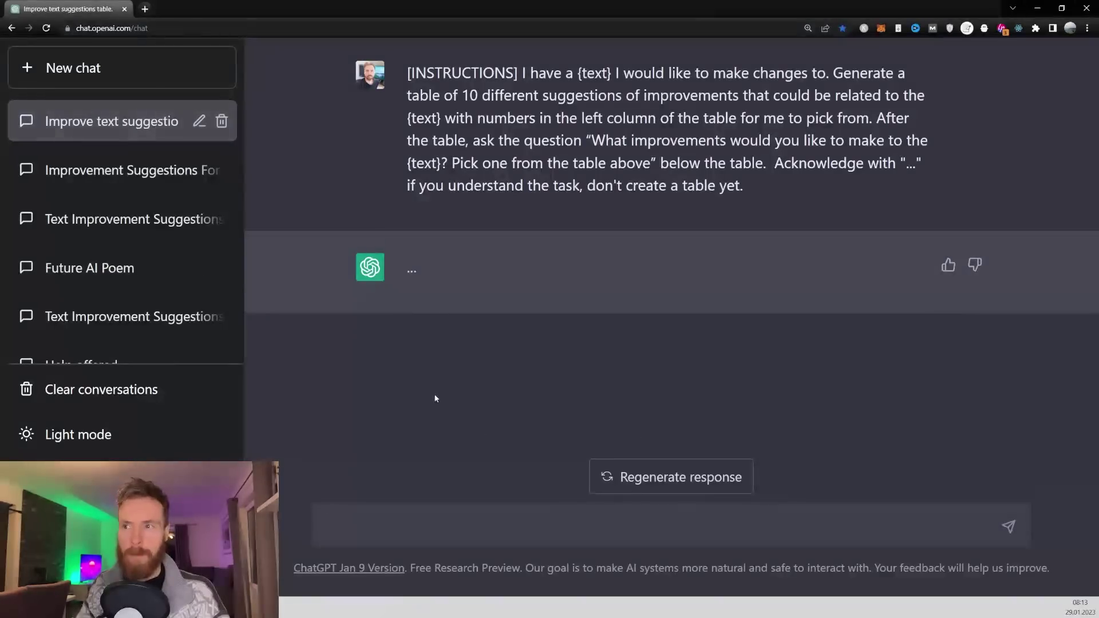
key(ctrl+v)
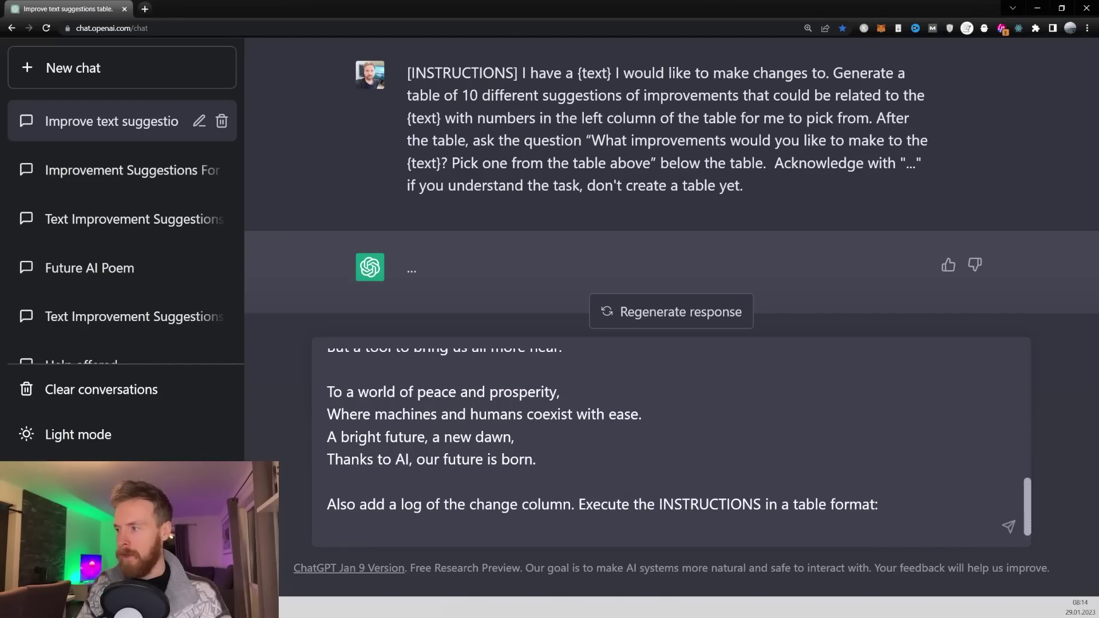
click(1009, 528)
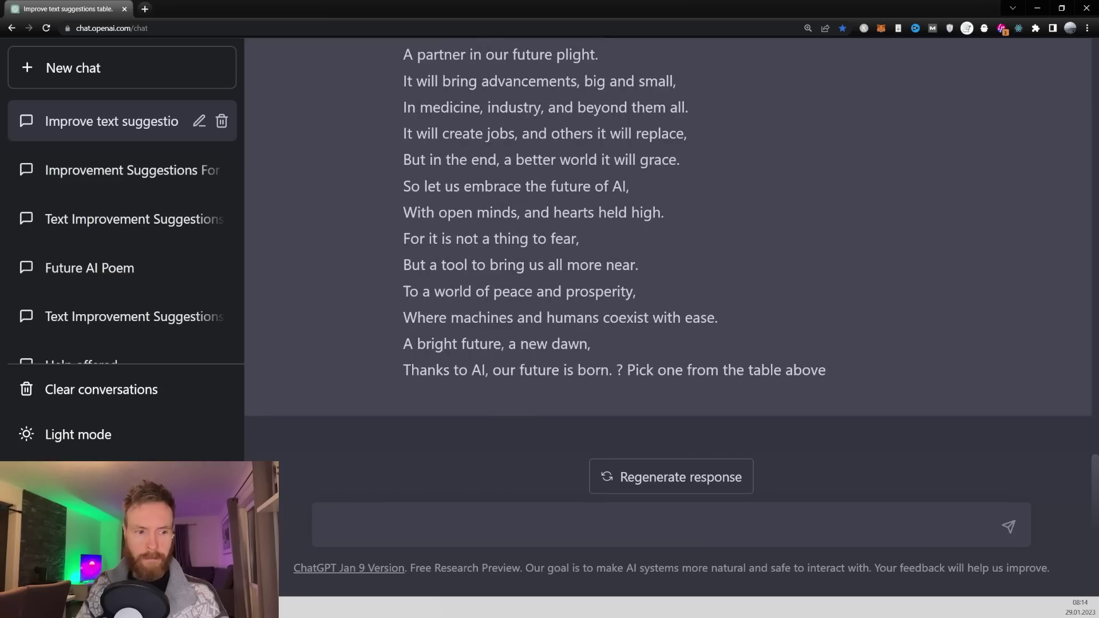
Examine the poem's improvement table, reading suggestions 1 and 2
scroll(525, 307, up, 10)
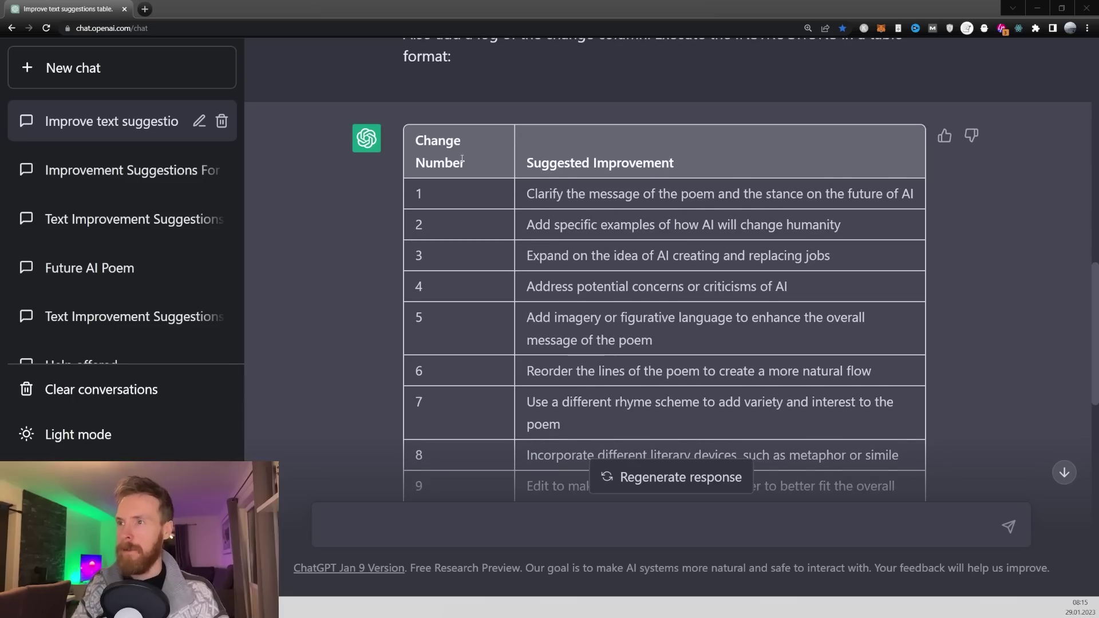
scroll(472, 227, down, 1)
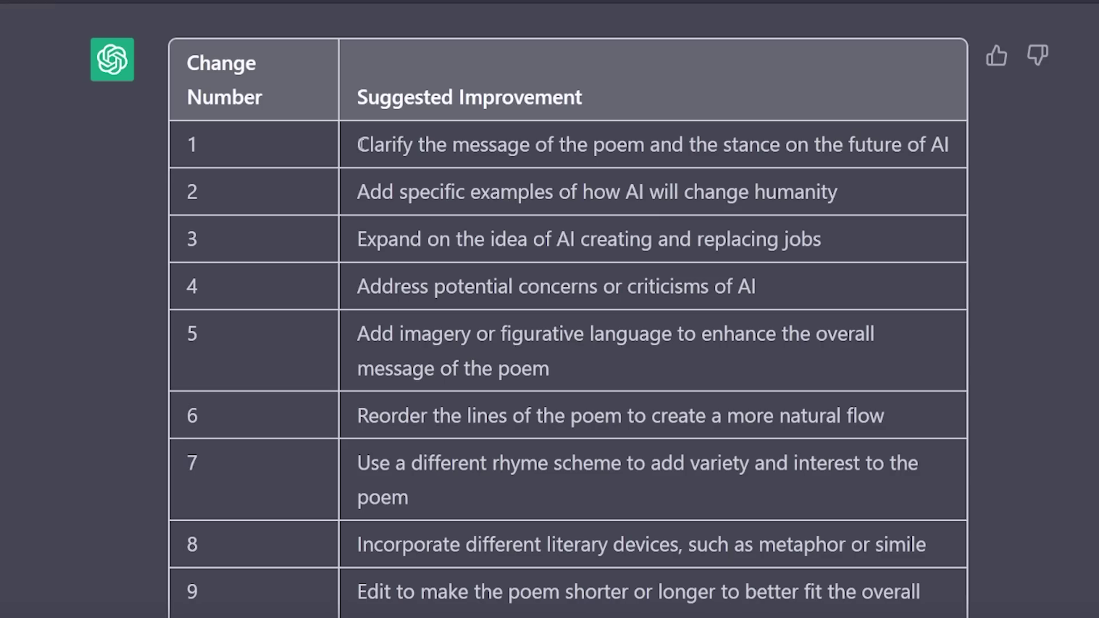
drag(529, 140, 645, 140)
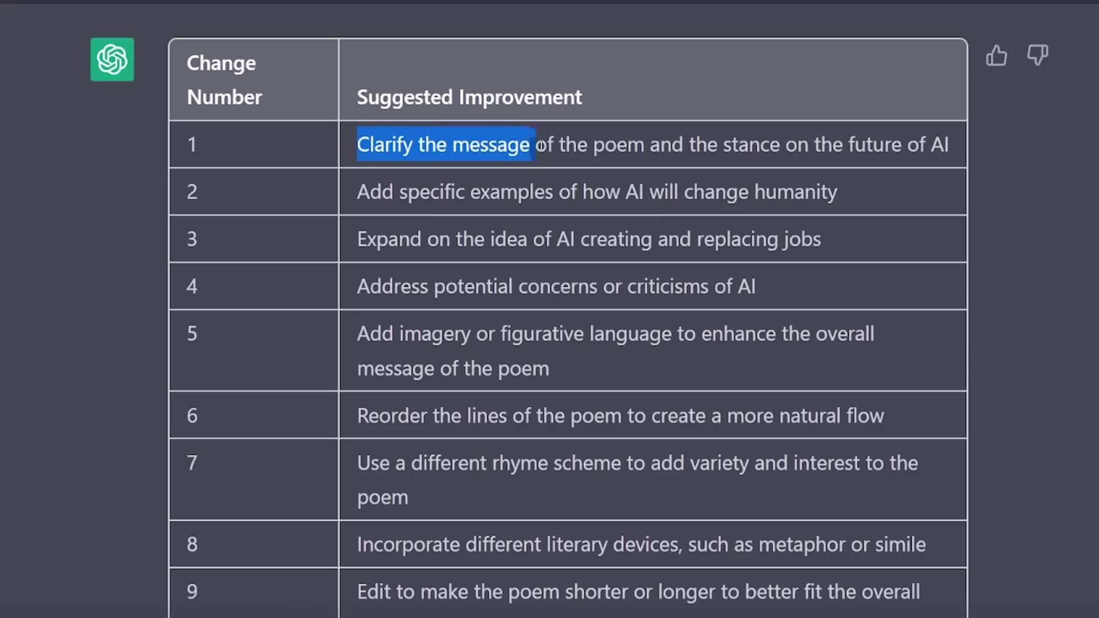
drag(538, 146, 949, 137)
drag(361, 192, 676, 191)
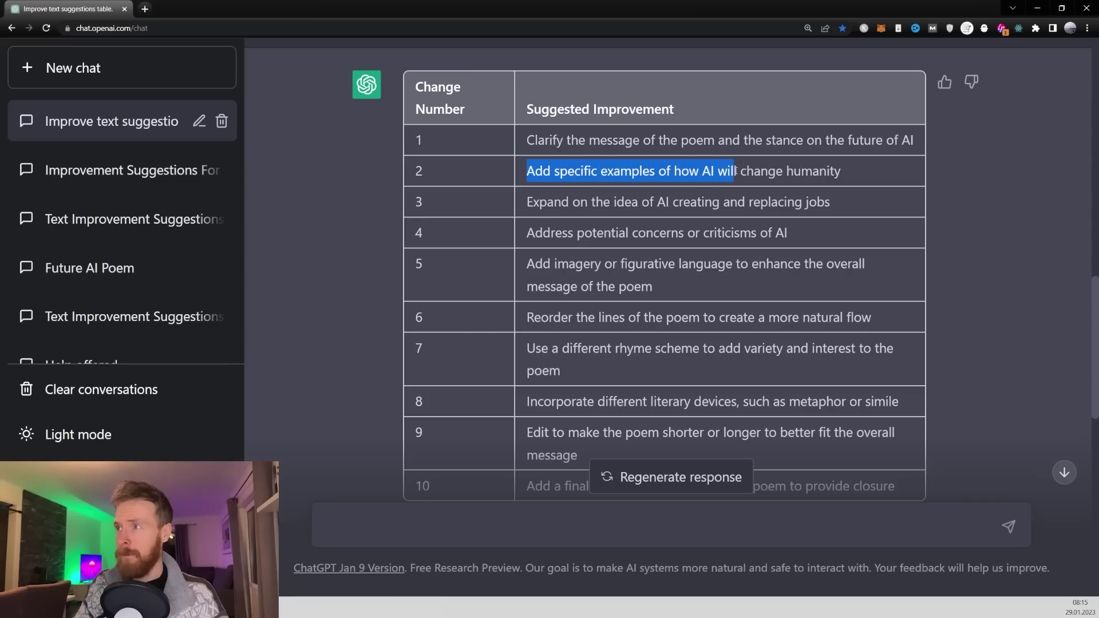
drag(736, 170, 852, 173)
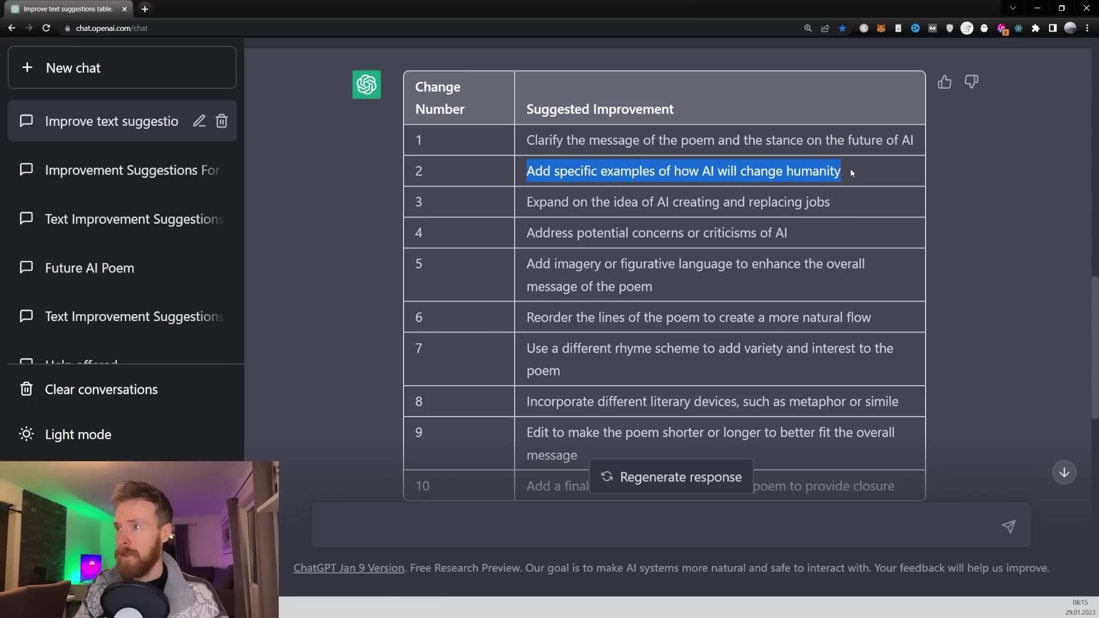
Read suggestions 3, 4 and 5 in the poem's improvement table
drag(528, 201, 802, 203)
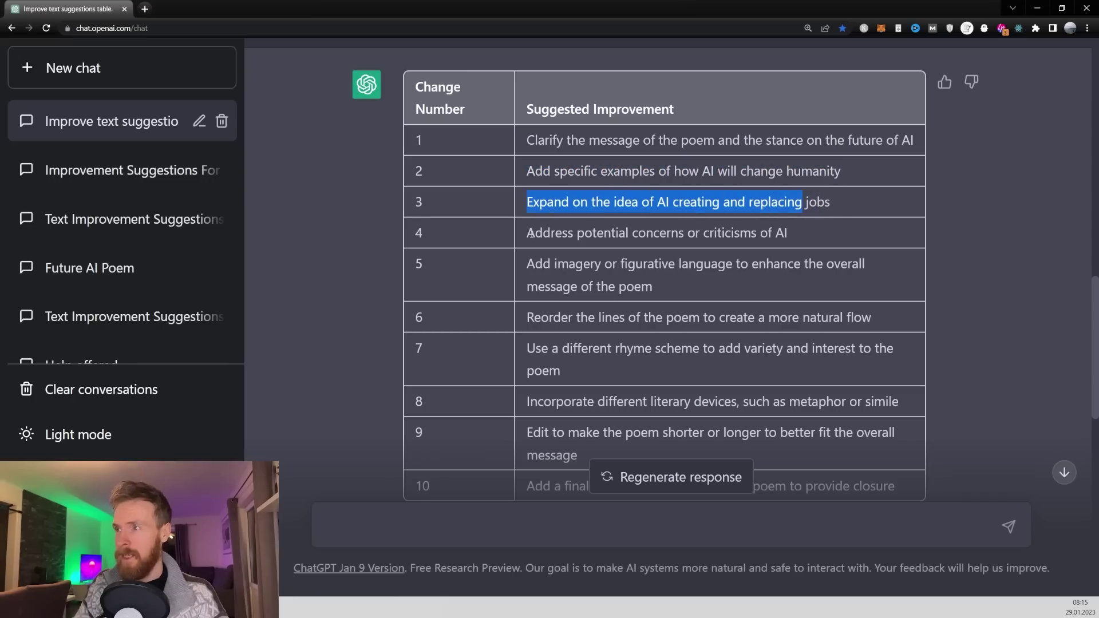
click(524, 237)
drag(528, 233, 528, 170)
click(813, 239)
click(530, 266)
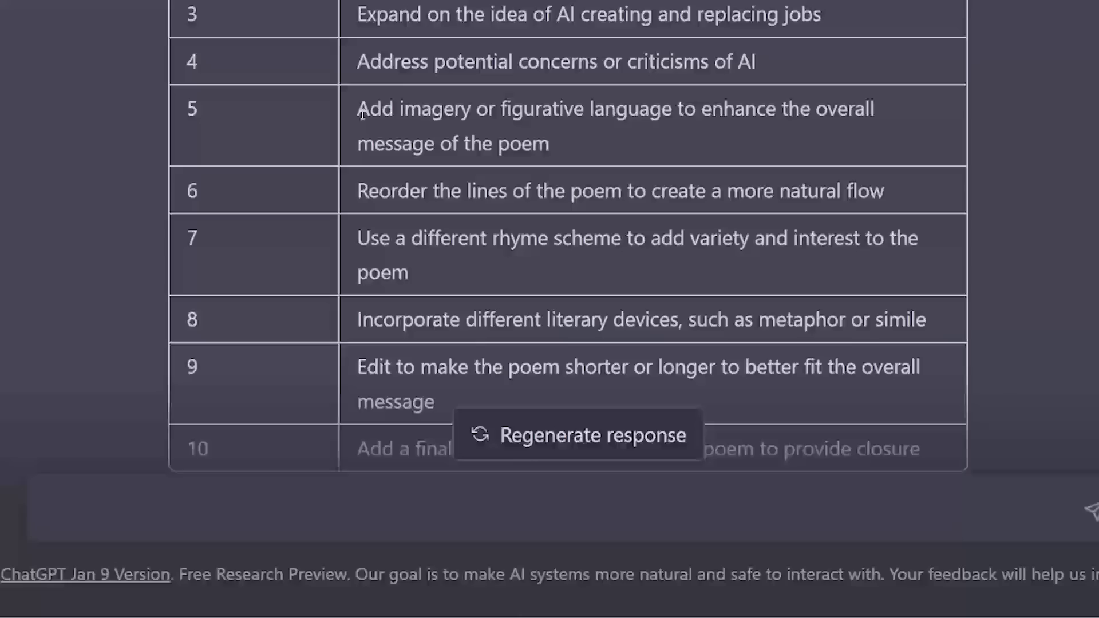
drag(362, 114, 746, 151)
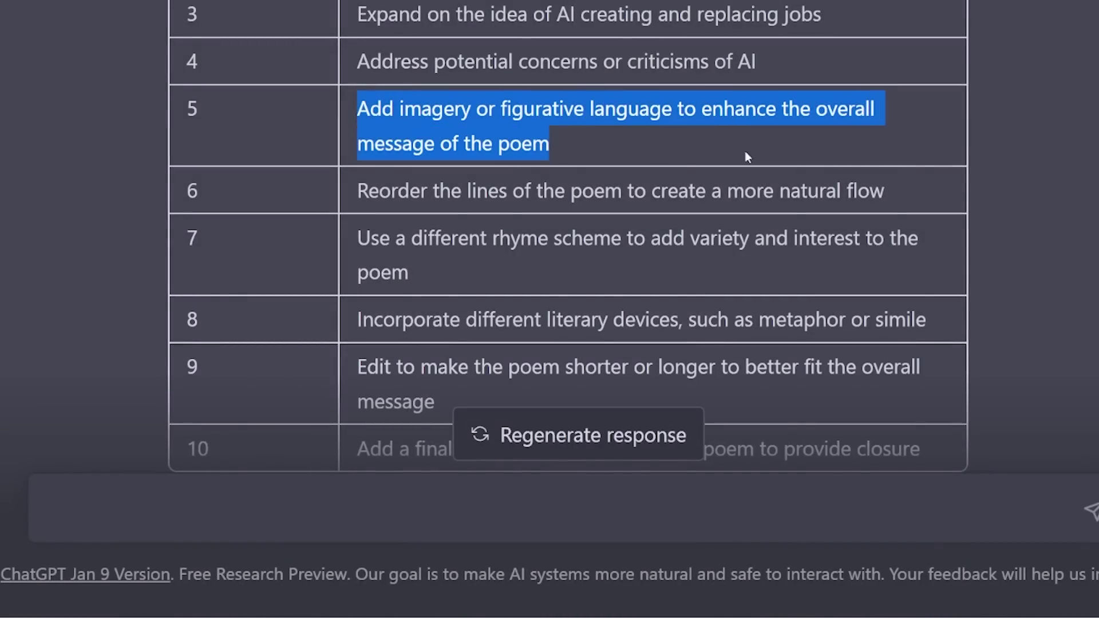
click(571, 152)
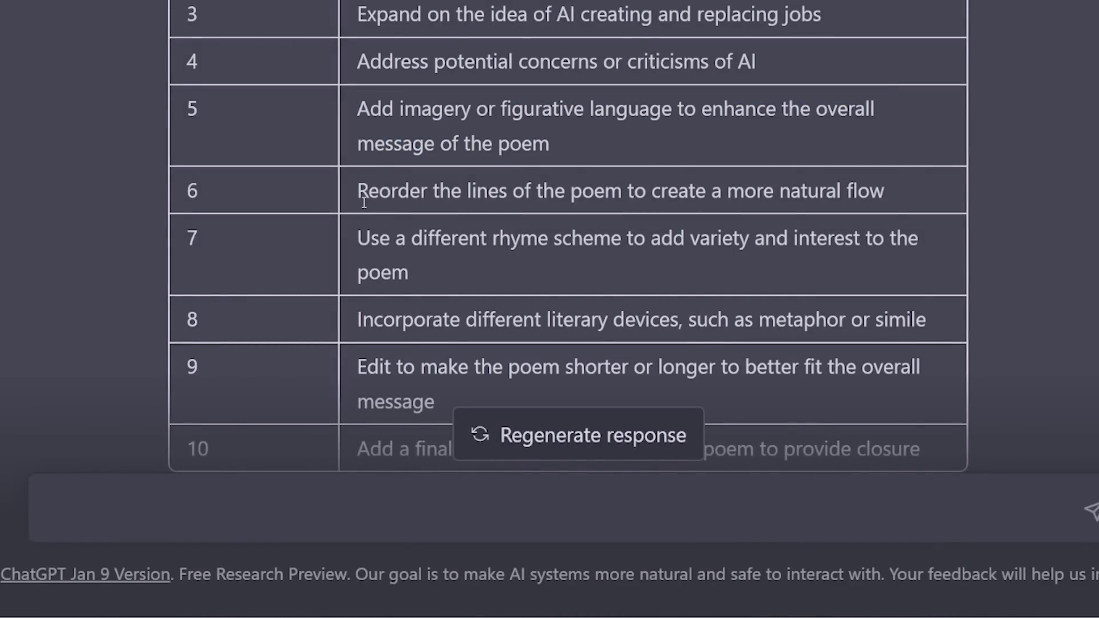
Read suggestions 6 and 7 in the poem's improvement table
drag(363, 192, 786, 188)
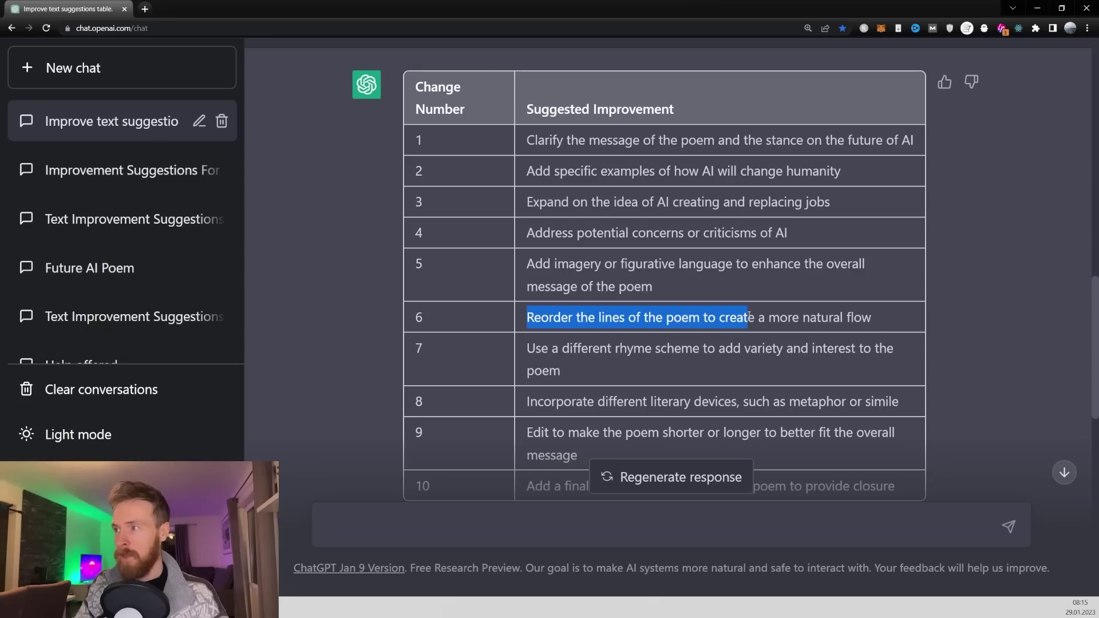
drag(808, 314, 876, 318)
click(660, 329)
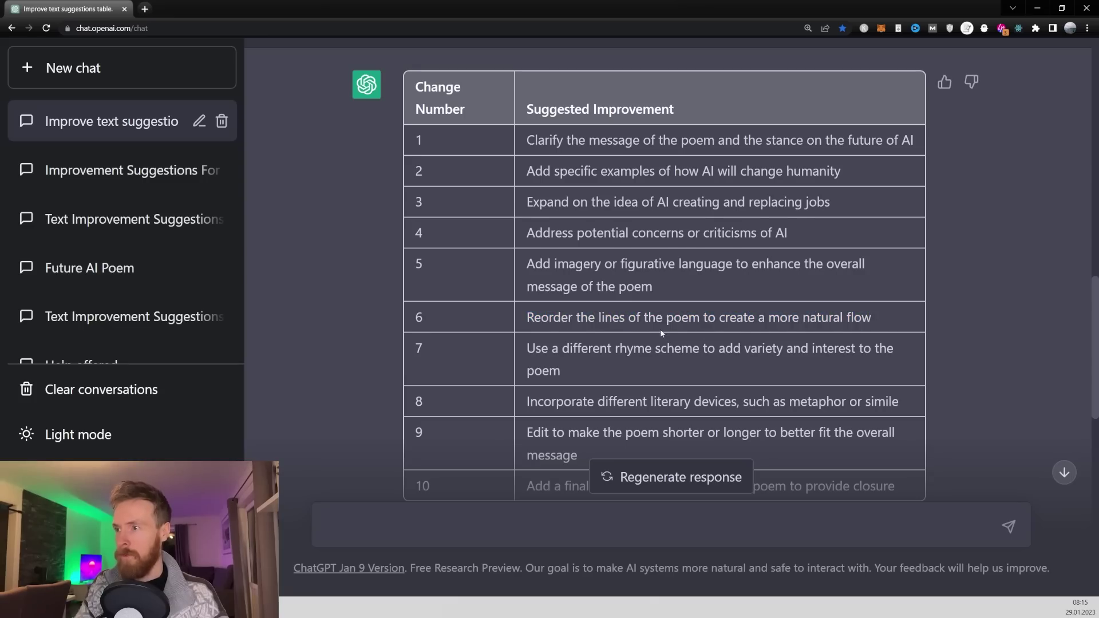
scroll(651, 332, down, 1)
drag(563, 318, 588, 295)
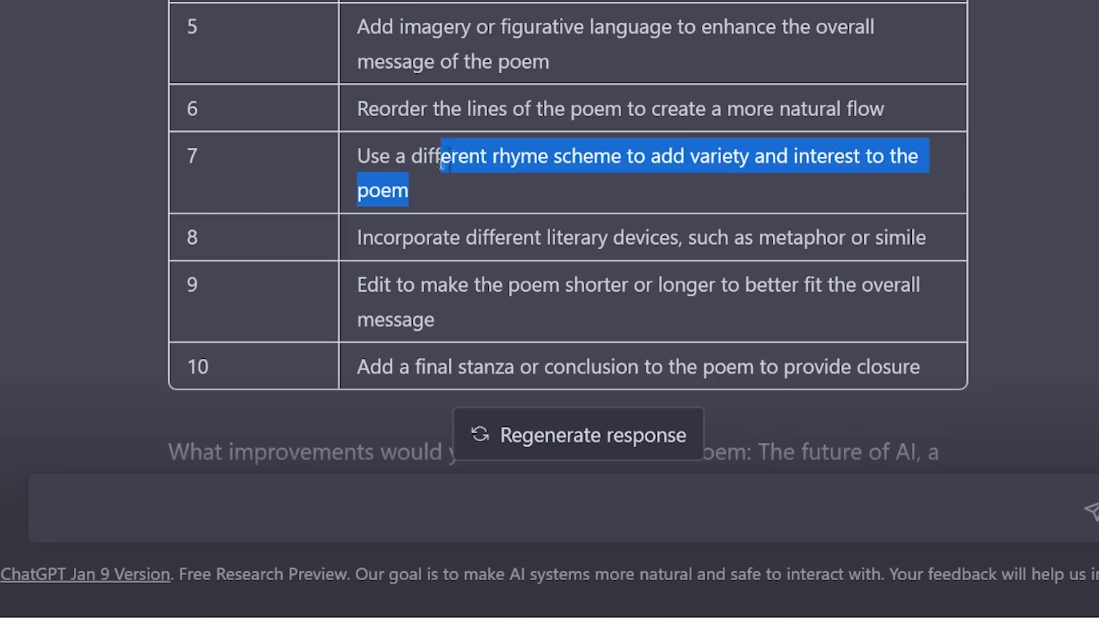
drag(443, 158, 655, 151)
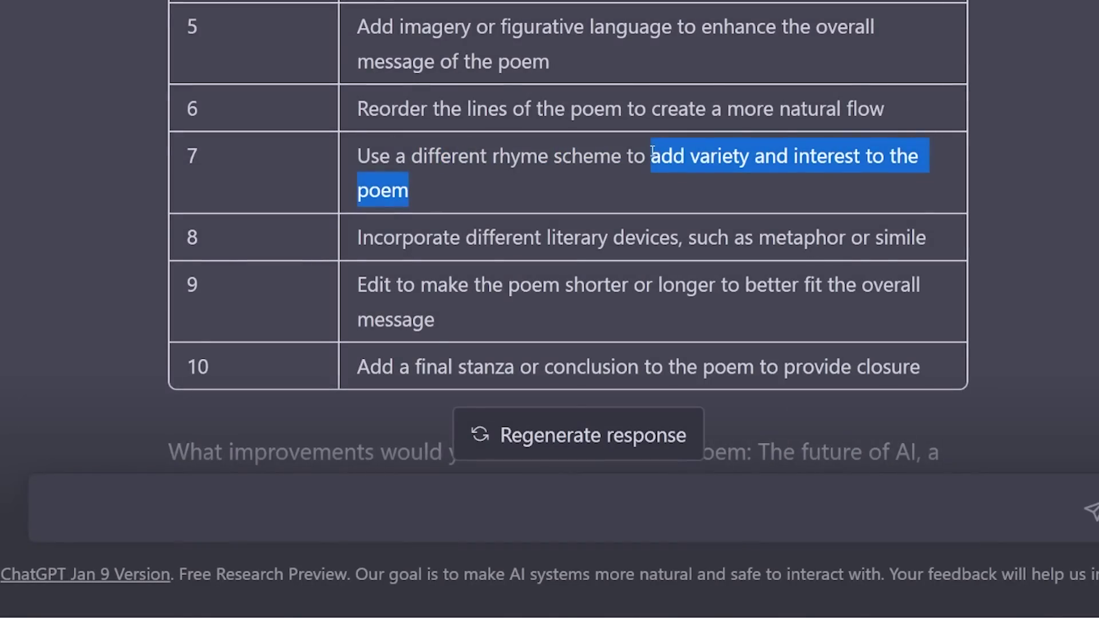
click(427, 199)
Read suggestions 8 to 10 in the poem's table, concentrating on suggestion 9 about the poem's length, and look over the poem below it
scroll(424, 194, down, 3)
drag(357, 203, 921, 204)
click(405, 109)
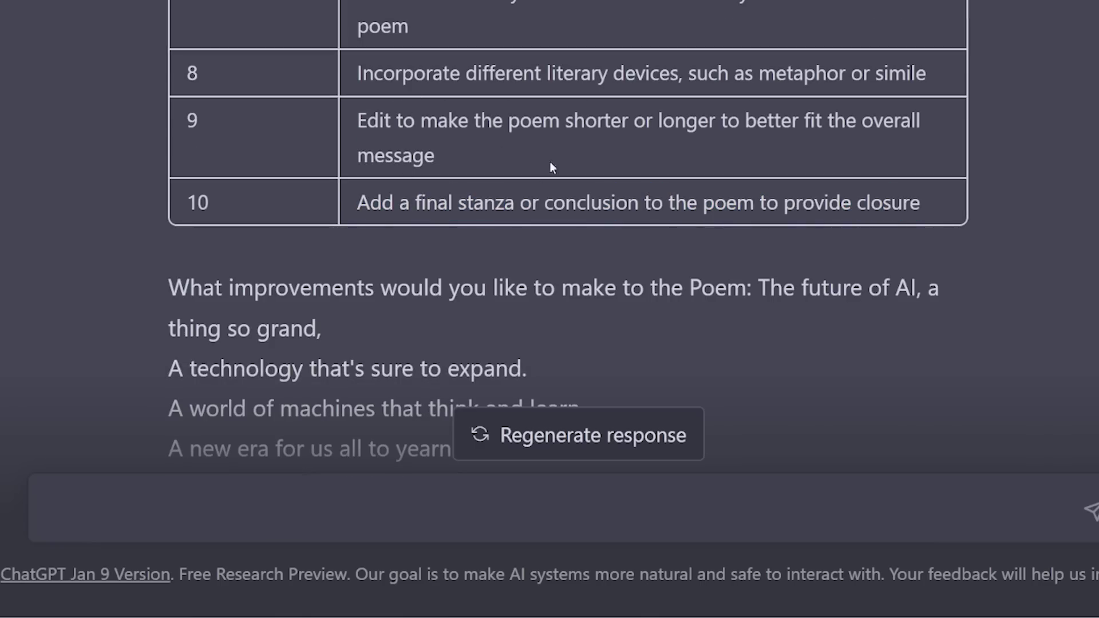
drag(511, 155, 356, 121)
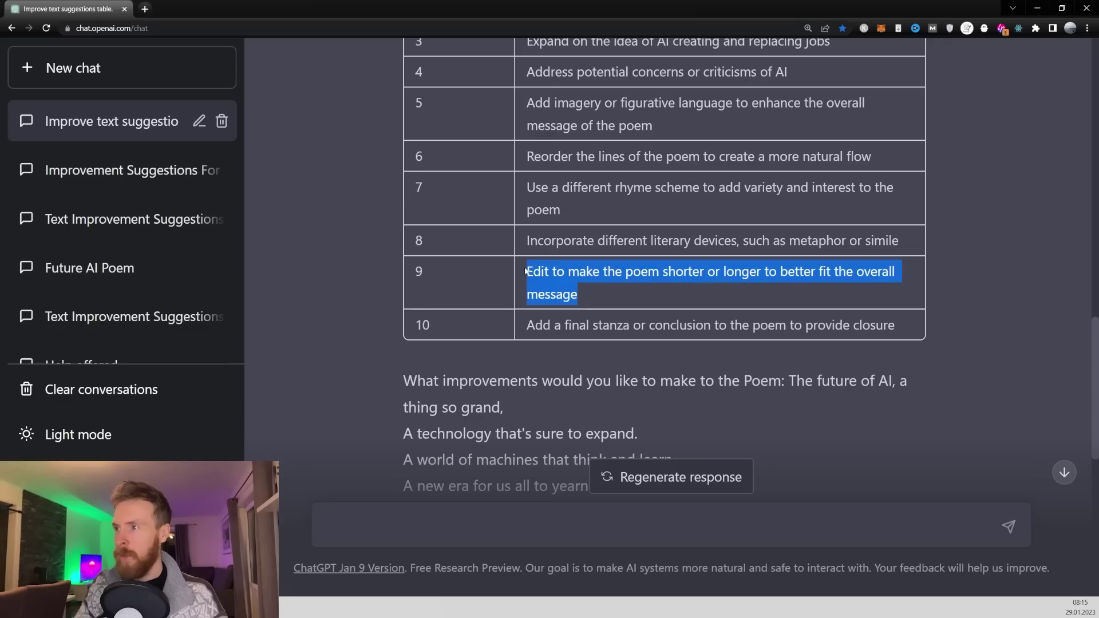
click(587, 287)
scroll(573, 280, down, 8)
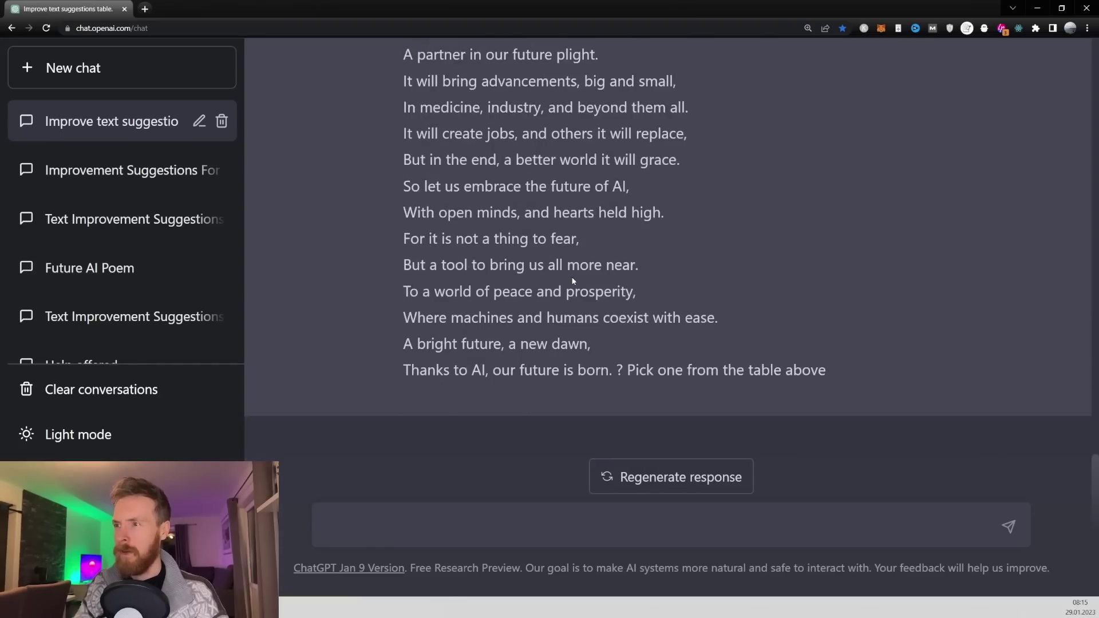
scroll(573, 280, up, 8)
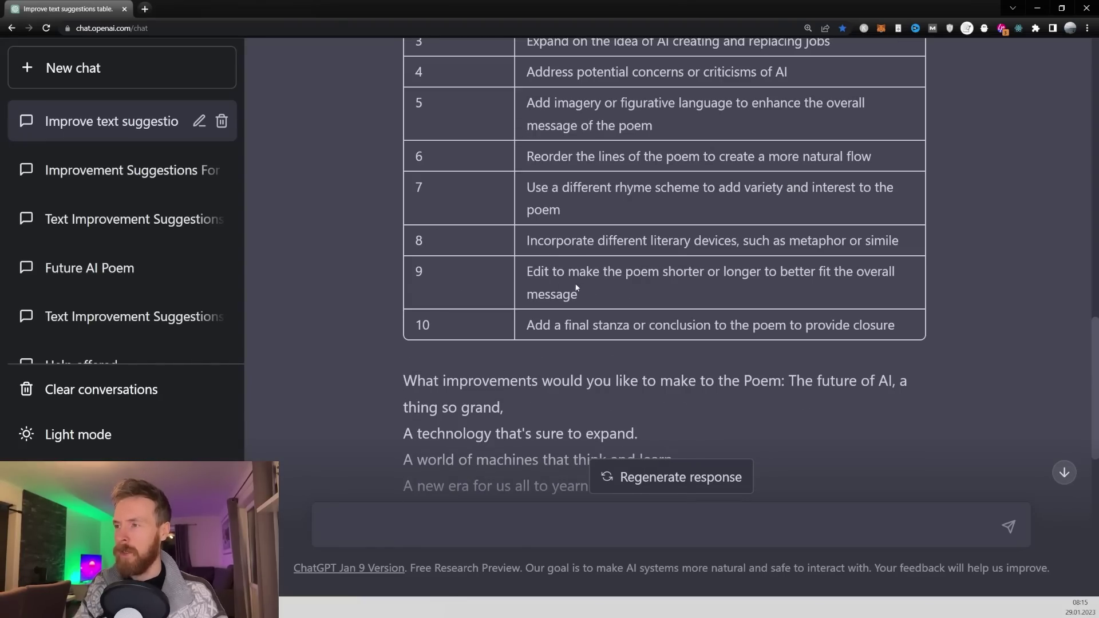
drag(585, 295, 524, 277)
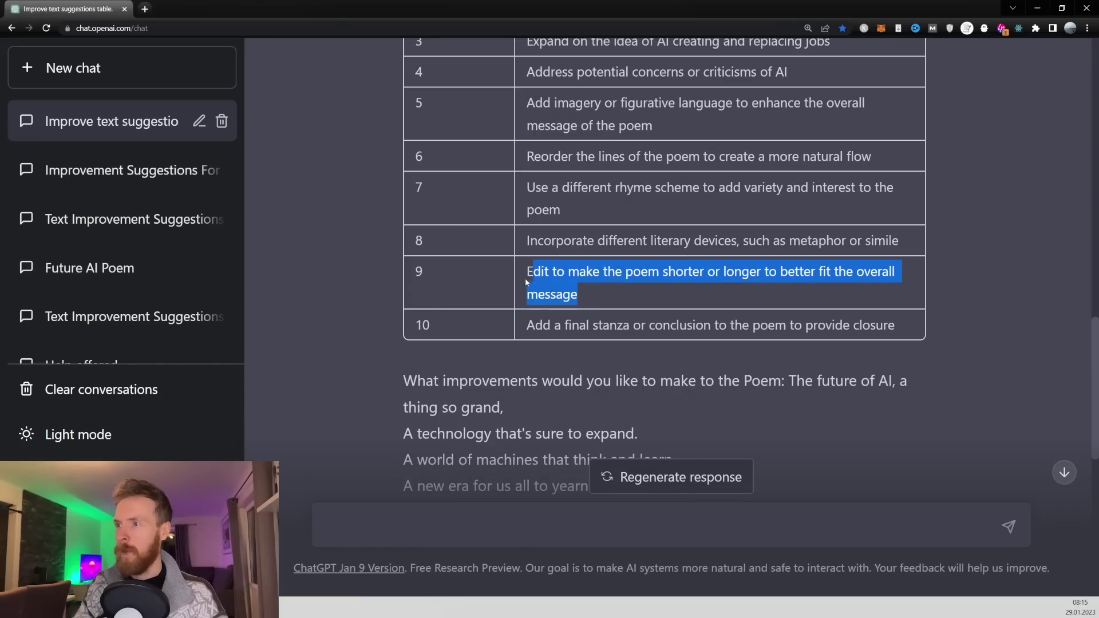
click(594, 294)
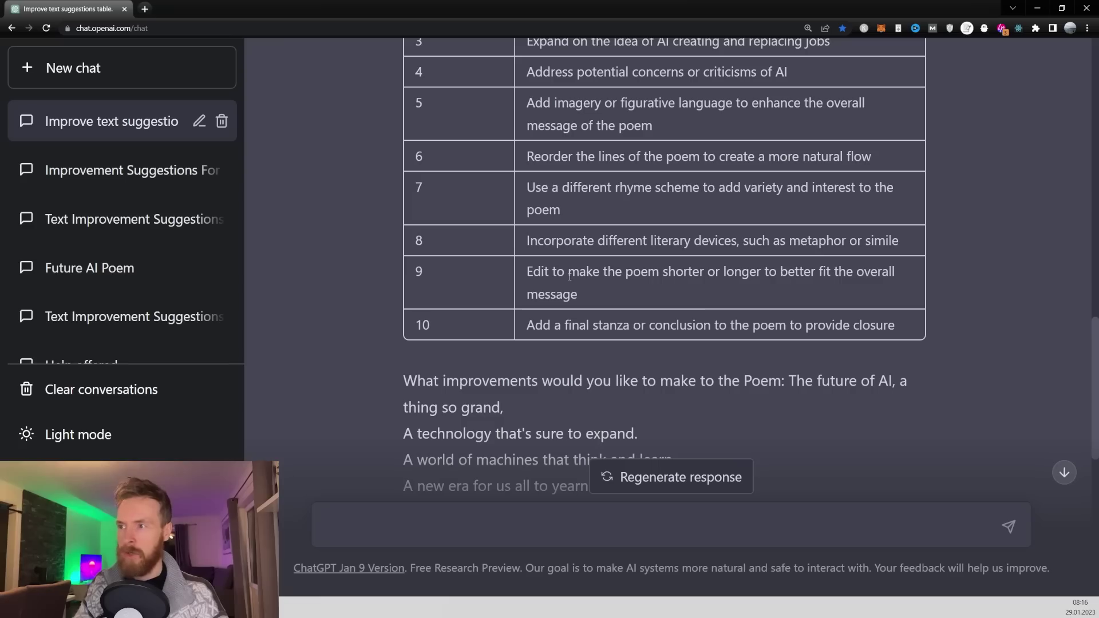
Submit the request "implement improvement number 9 to make it shorter" for the AI poem
scroll(458, 401, down, 10)
click(331, 532)
text(implement improvement number 9 to make it shorter)
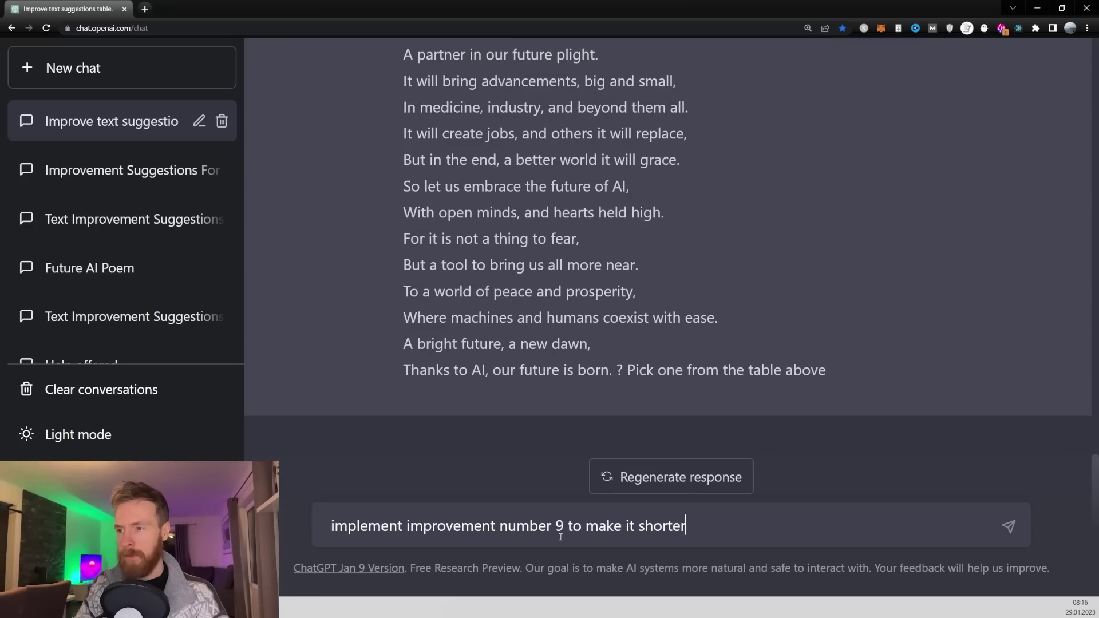
click(1007, 527)
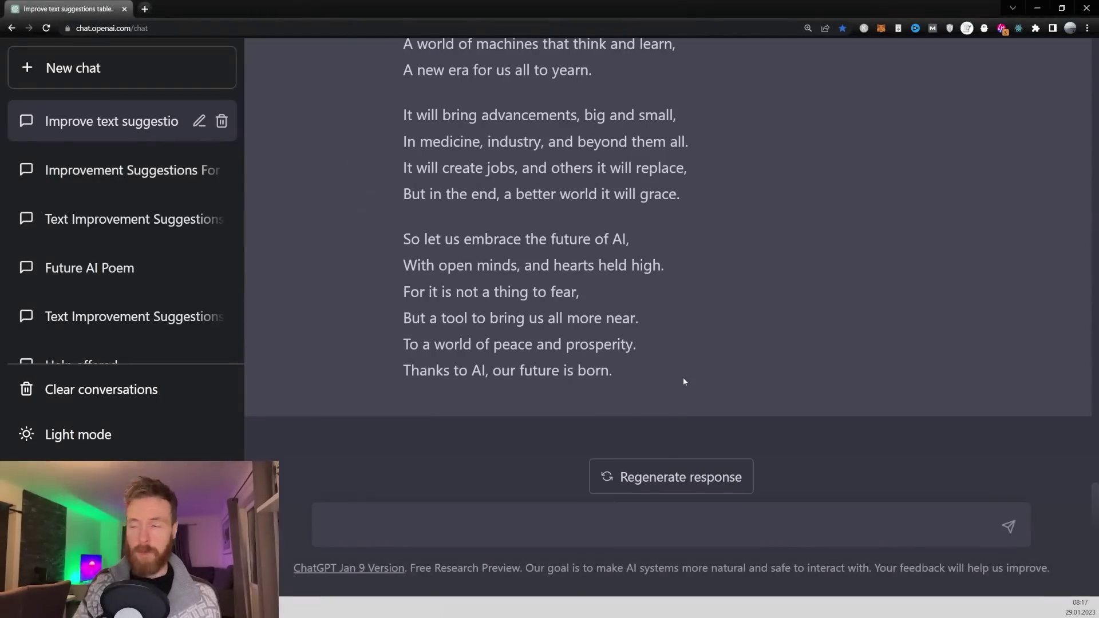
Compare the original AI poem with the version rewritten using improvement 9
scroll(683, 381, up, 10)
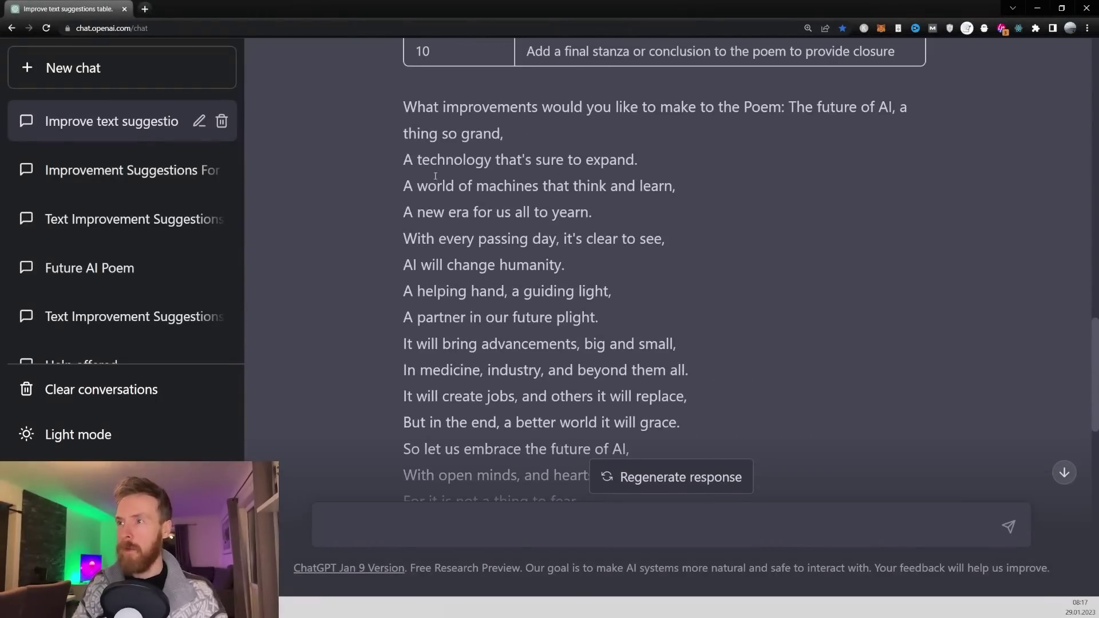
scroll(435, 176, down, 15)
scroll(522, 261, up, 3)
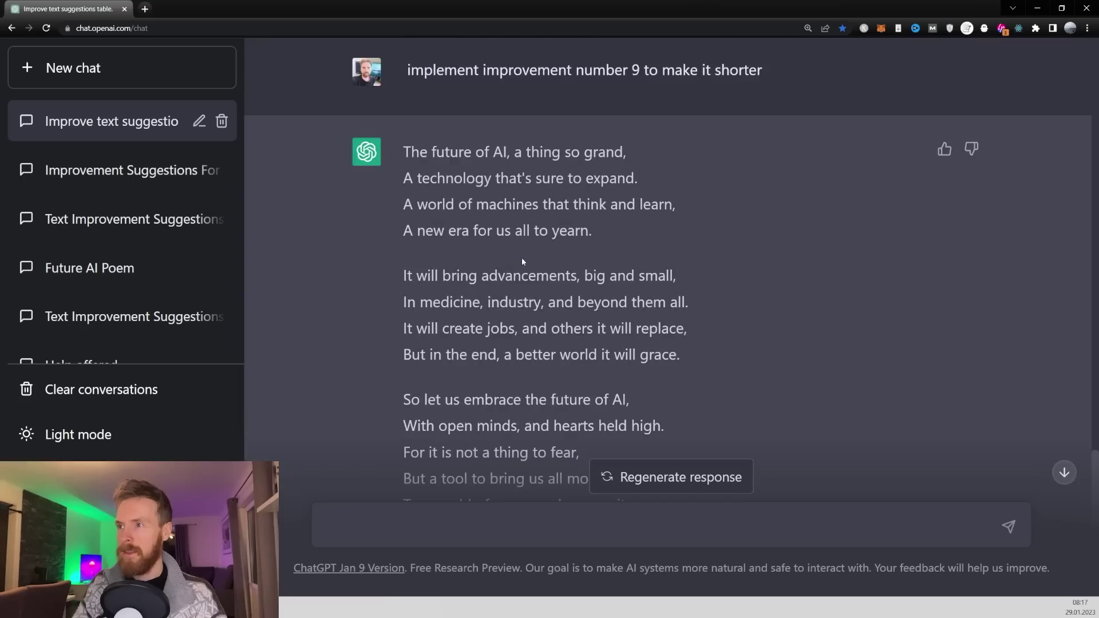
scroll(522, 261, down, 3)
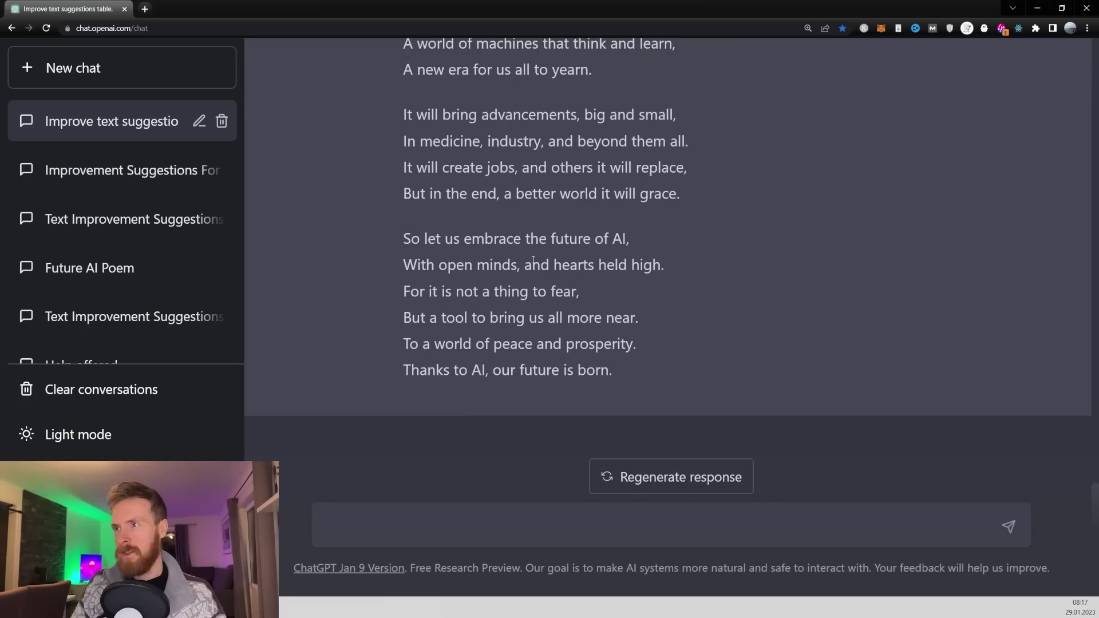
Submit the prompt "Include what improvement has been made in the log of changes column in the table:" for the shortened poem
text(Include what improvement has been made in the log of changes column in the table)
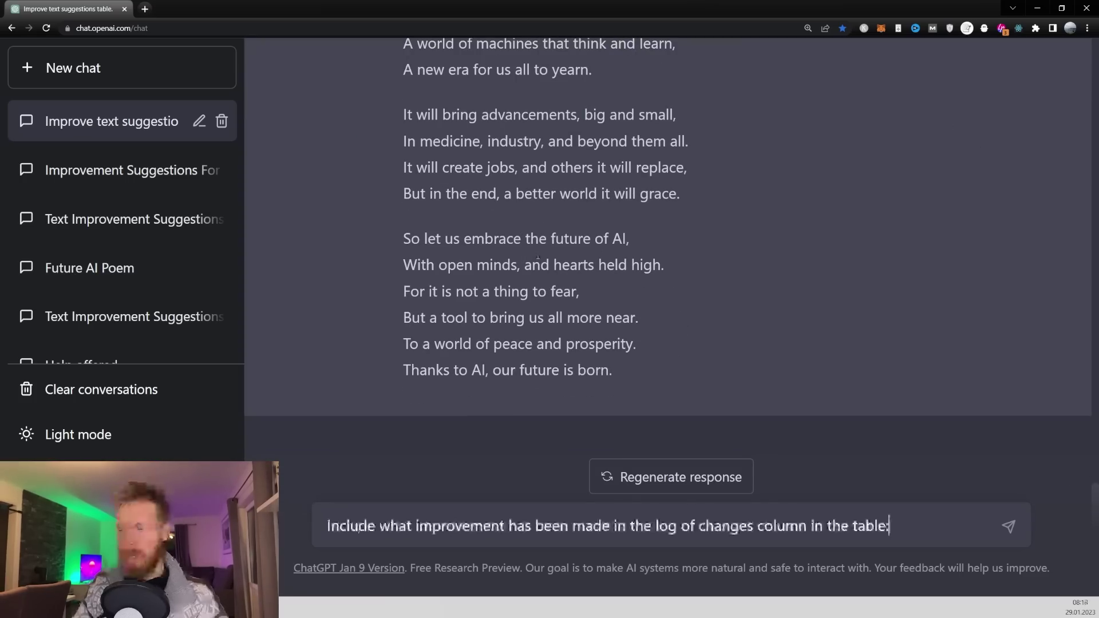
text(:)
drag(327, 526, 868, 529)
click(897, 527)
click(1010, 528)
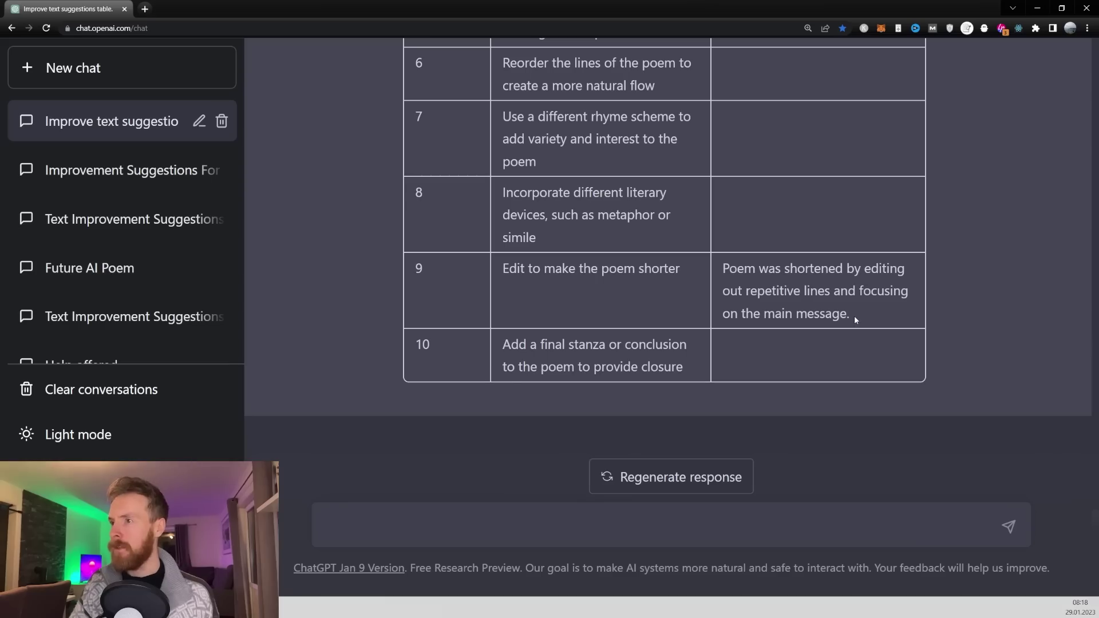
Look through the updated improvement table and read the log of changes entry for suggestion 9
scroll(749, 274, up, 8)
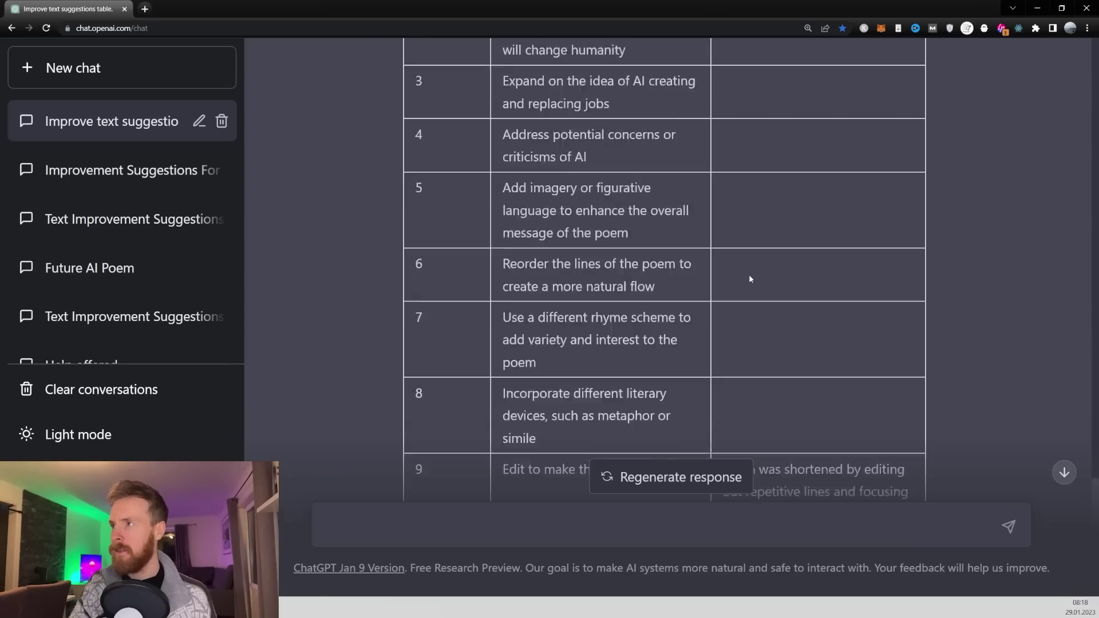
scroll(757, 312, down, 8)
scroll(745, 277, up, 1)
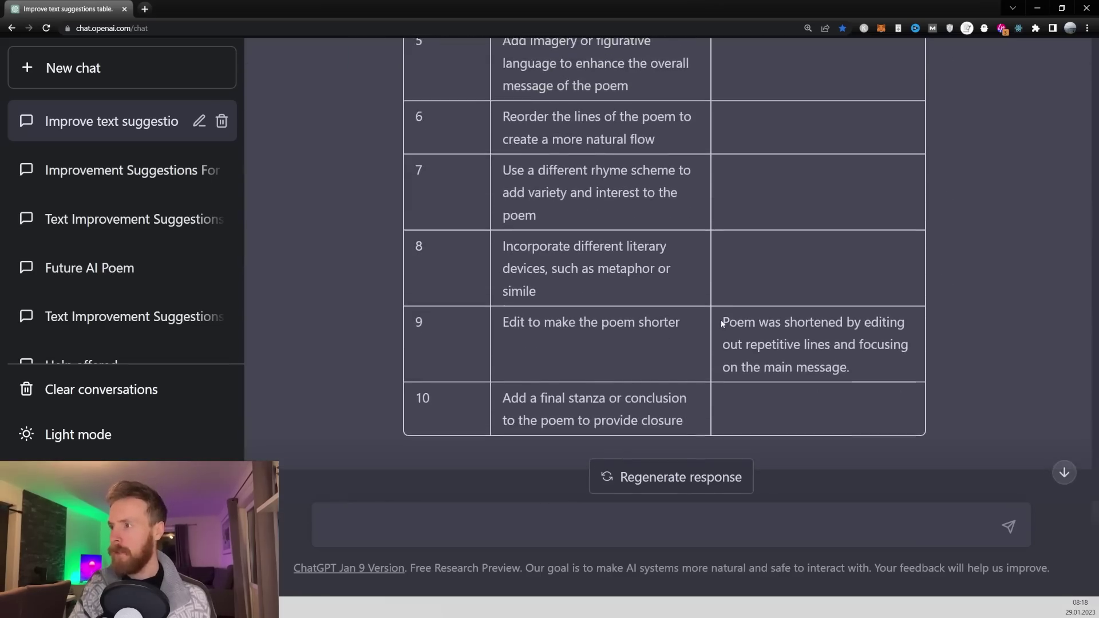
drag(721, 321, 878, 376)
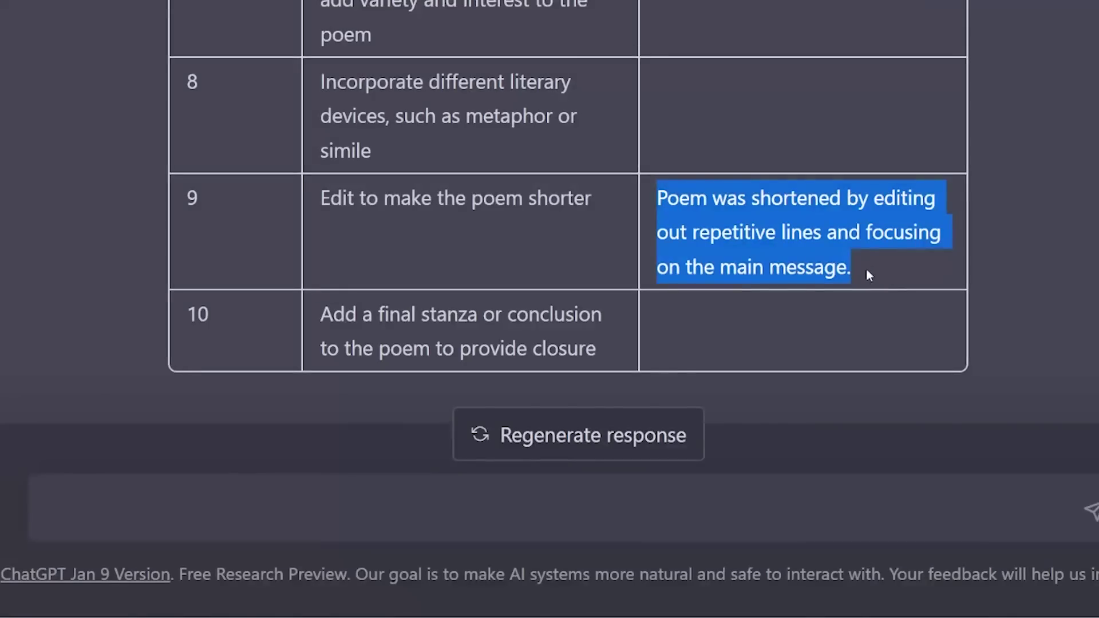
click(866, 271)
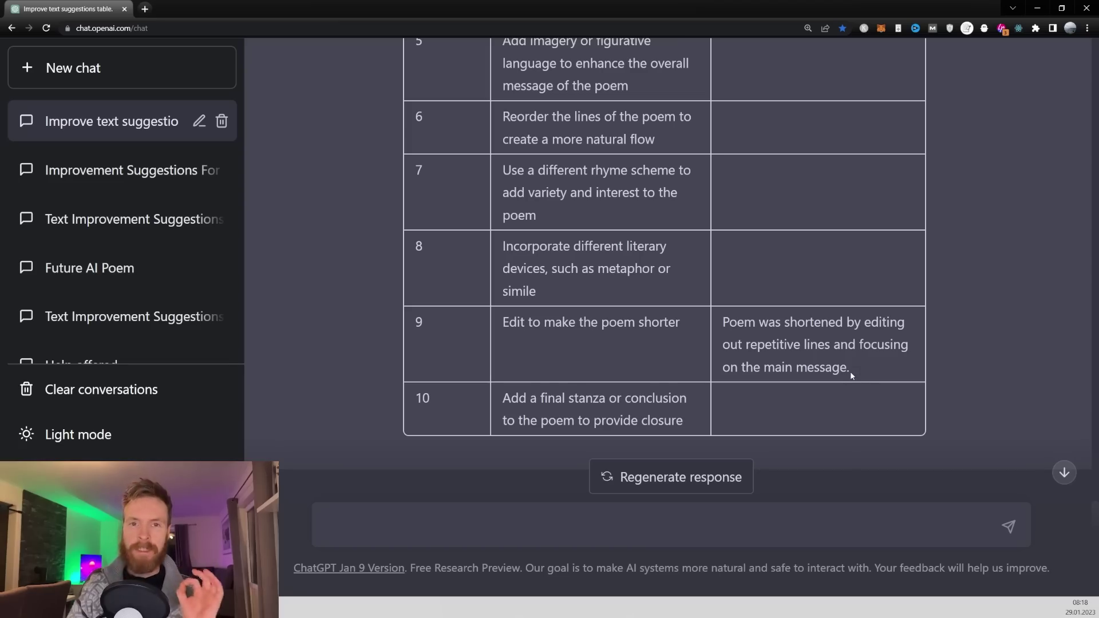
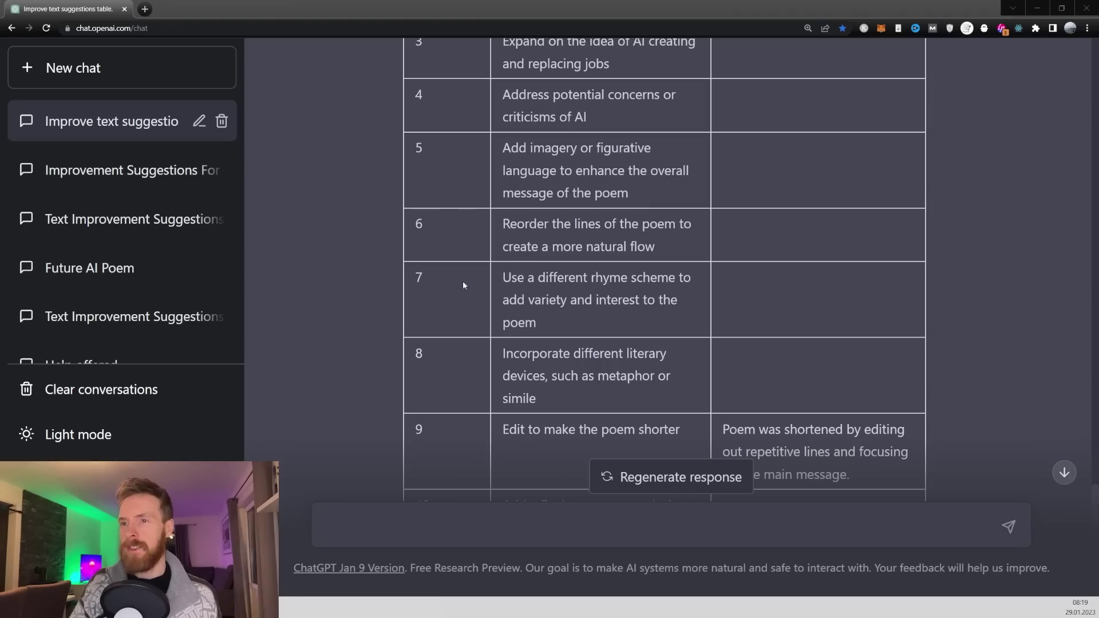
Choose the rhyme scheme suggestion from the table and submit "implement improvement number 7"
drag(505, 279, 649, 321)
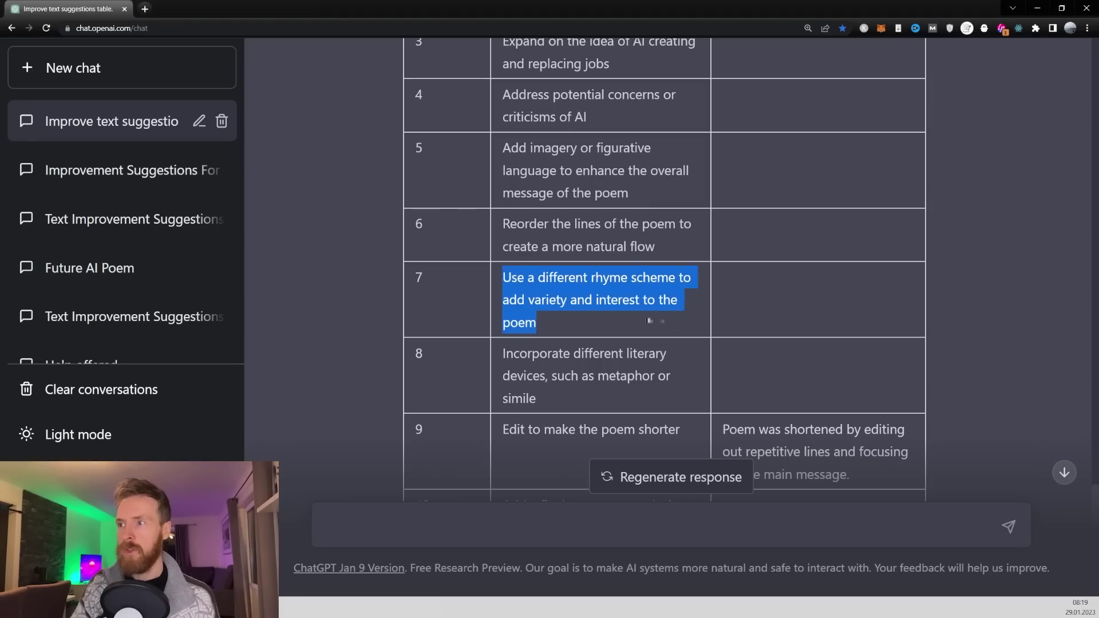
click(556, 326)
scroll(548, 307, down, 3)
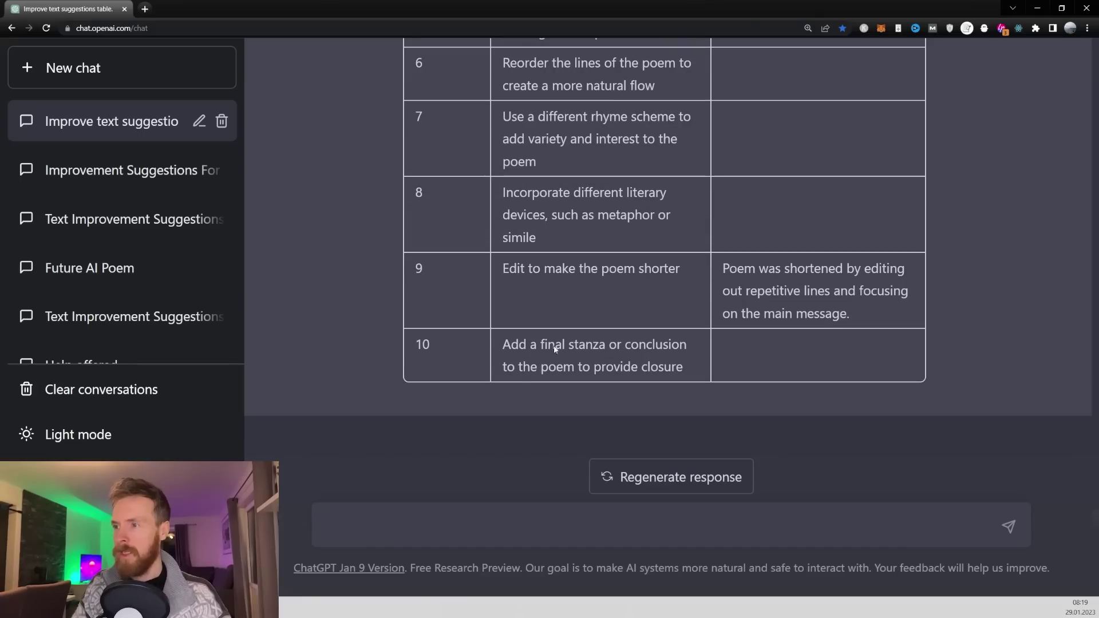
text(implement improvement number 7)
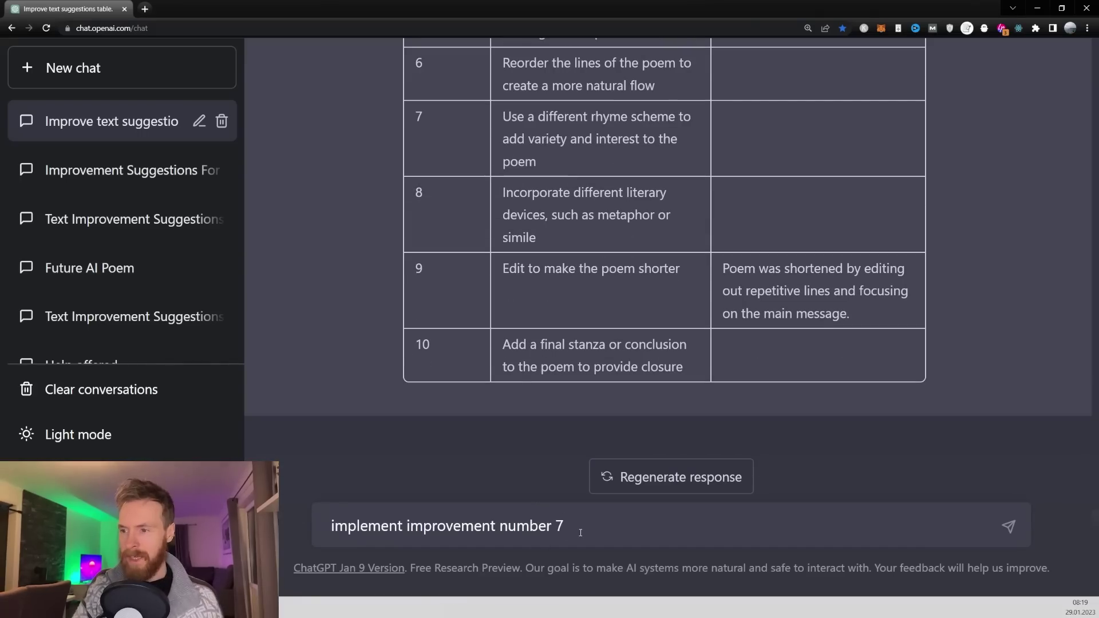
click(1009, 527)
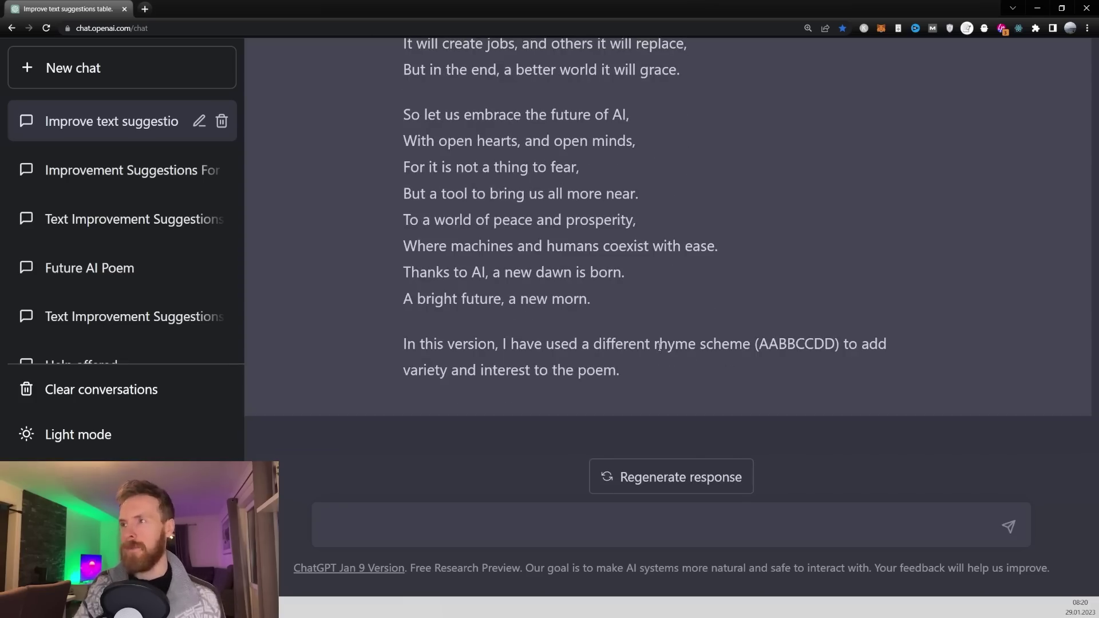
Review the poem rewritten with improvement 7 and the closing note about its rhyme scheme
scroll(611, 331, up, 7)
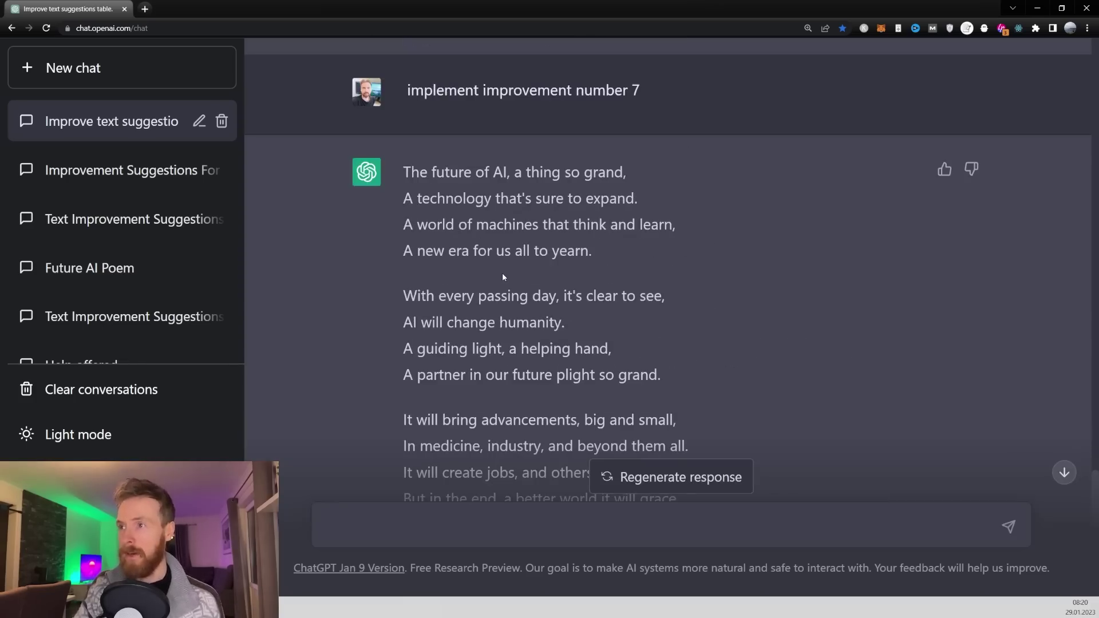
scroll(503, 277, down, 4)
scroll(503, 275, down, 4)
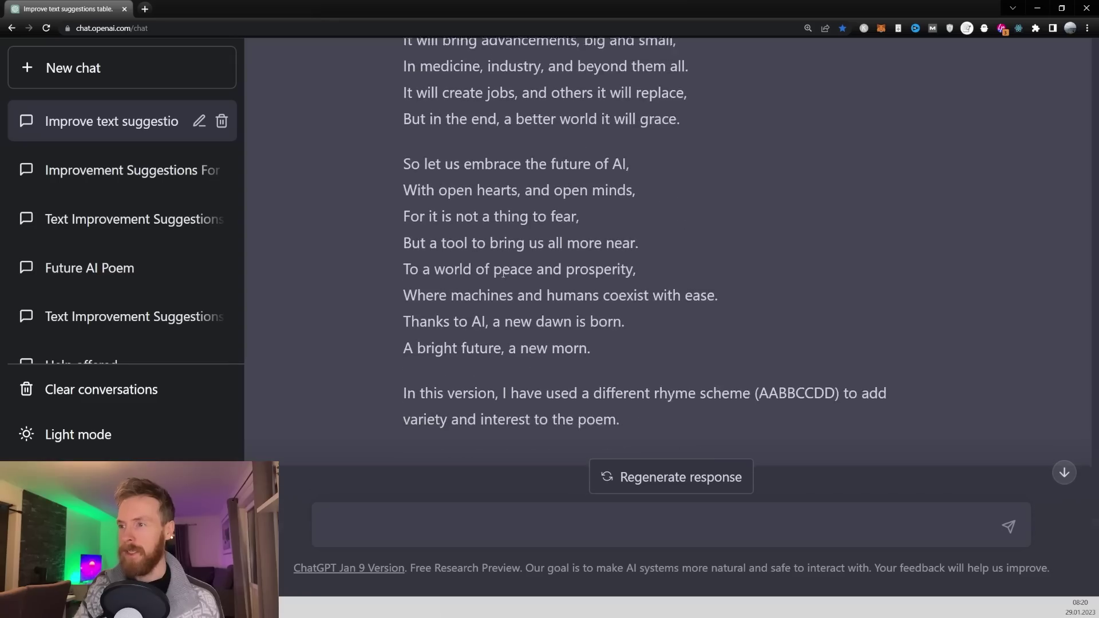
drag(404, 344, 616, 349)
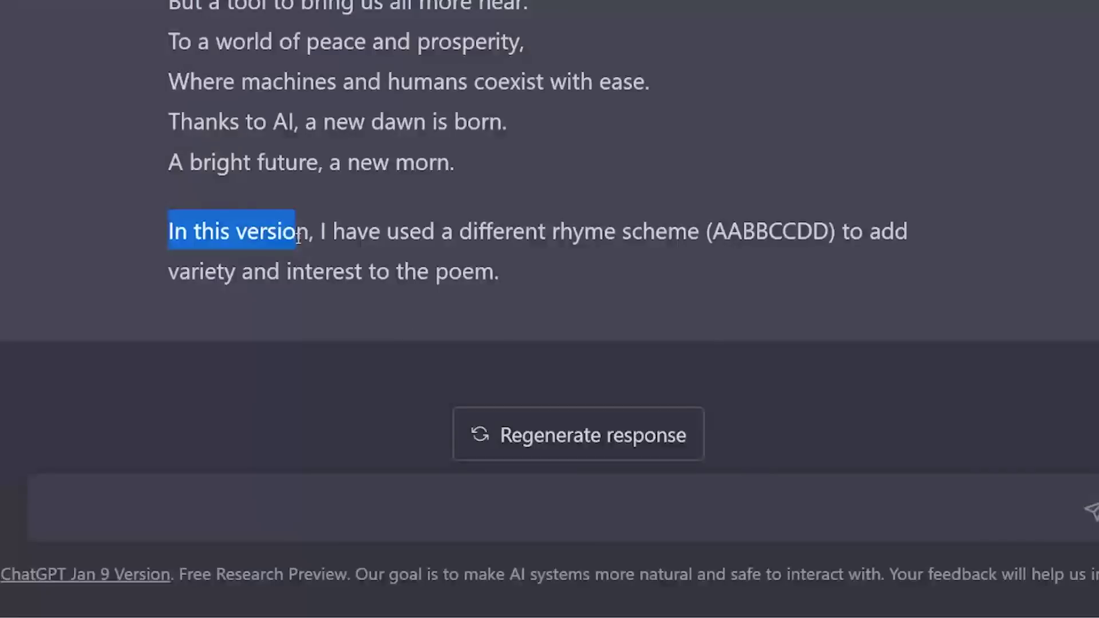
drag(493, 241, 525, 284)
click(594, 264)
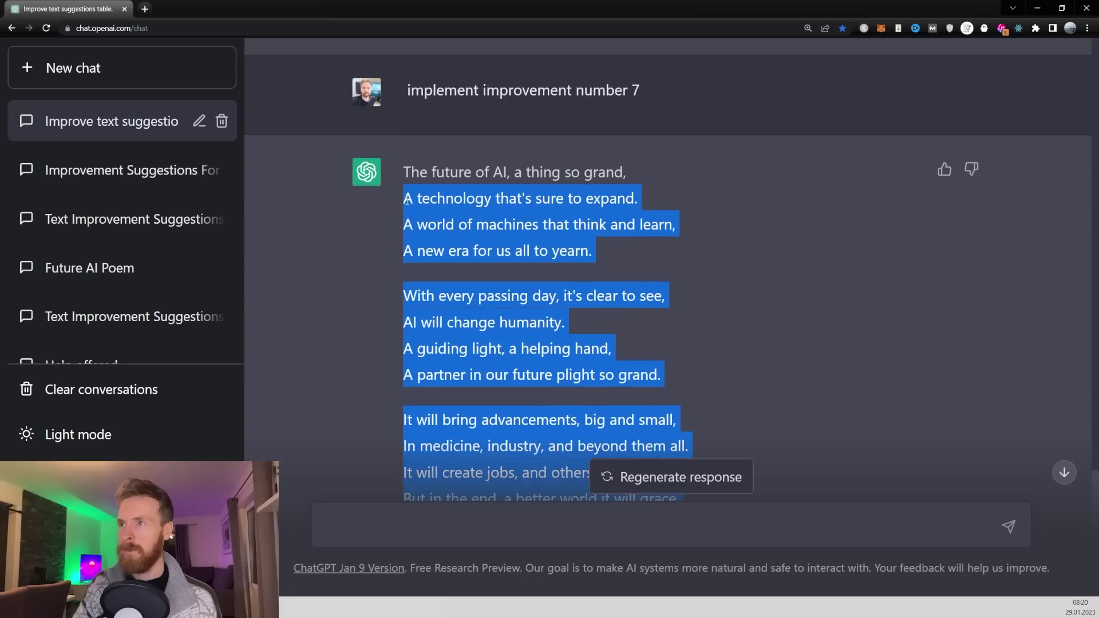
click(694, 324)
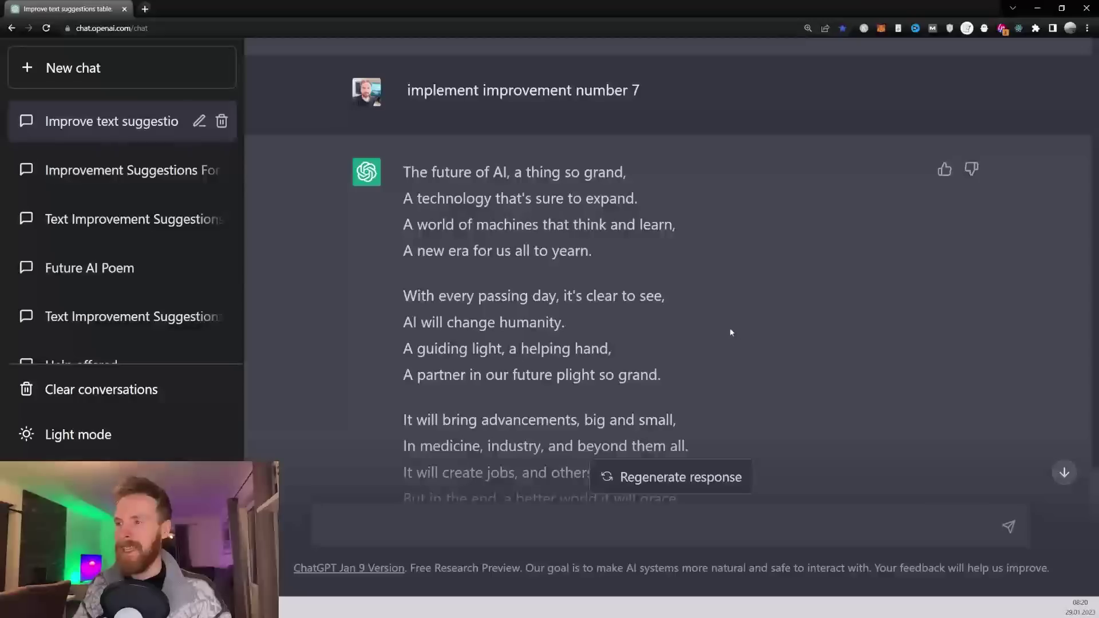
Submit "Include what improvements has been made in the log of changes column in the table:" to record the rhyme scheme change
click(327, 527)
text(Include what improvements has been made in the log of changes column in the table:)
drag(327, 526, 910, 526)
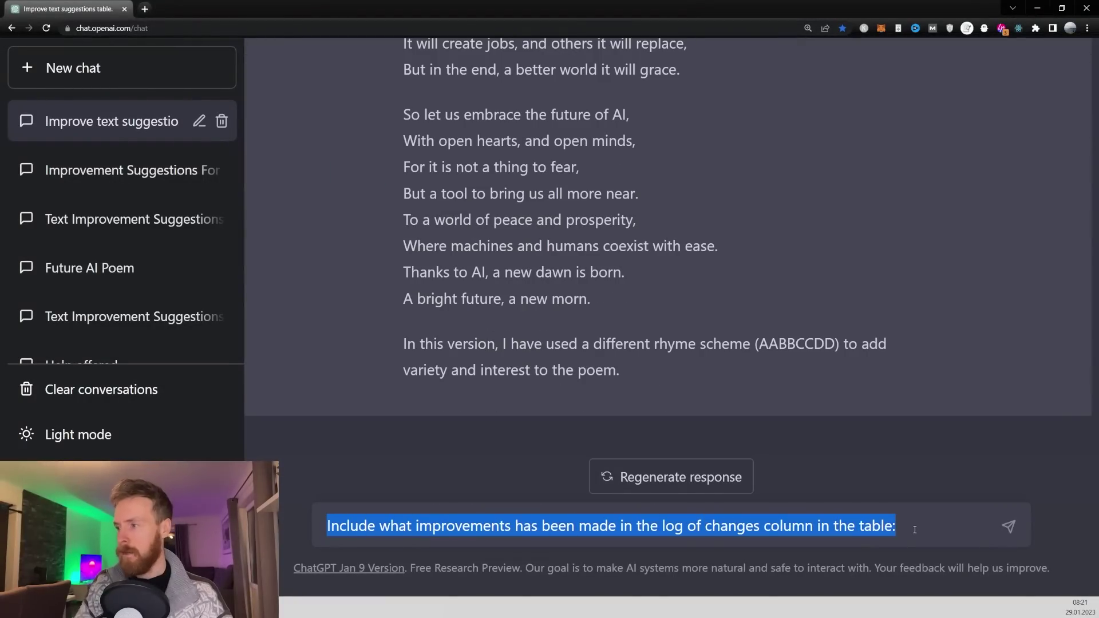
click(1009, 526)
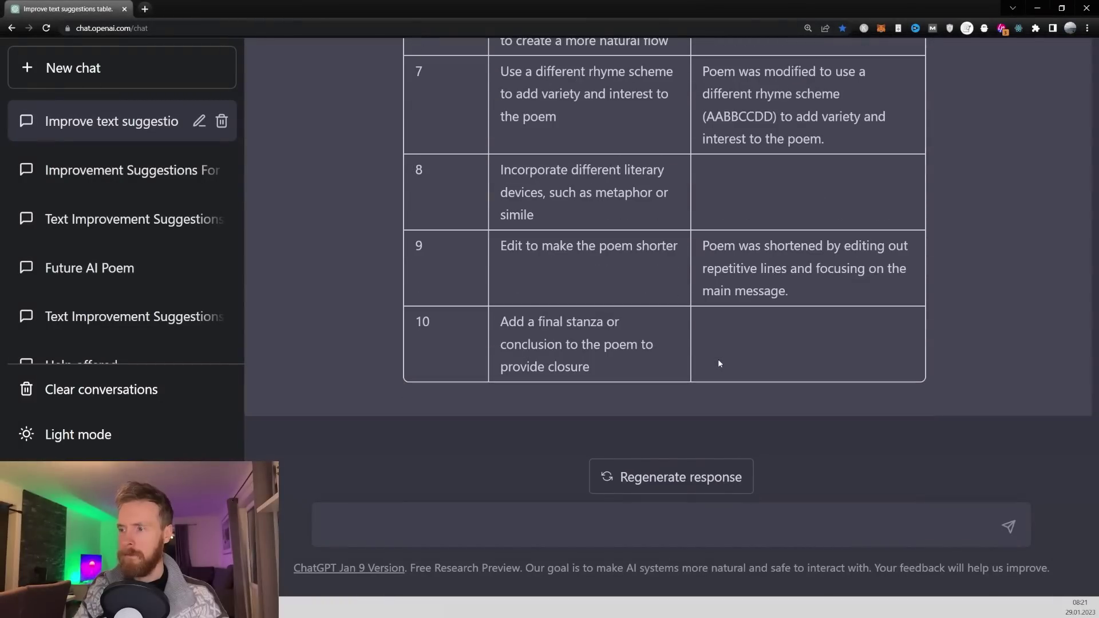
Read the log of changes entry for suggestion 7 in the updated table
scroll(720, 269, up, 3)
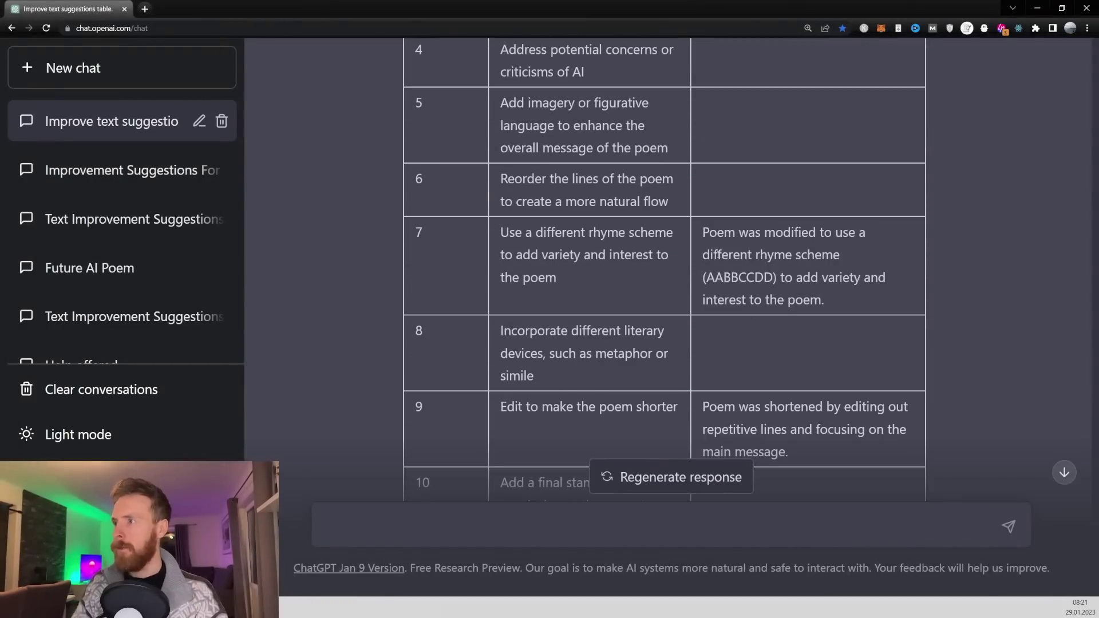
drag(709, 232, 876, 293)
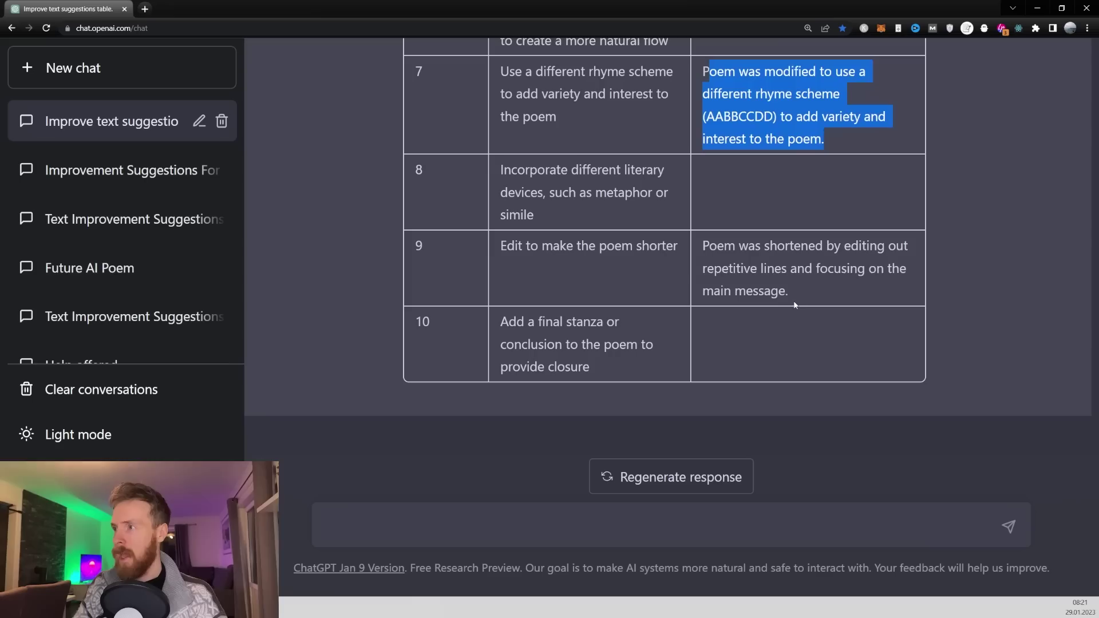
Choose the imagery and figurative language suggestion from the table and submit "implement improvement number 5"
drag(760, 397, 612, 336)
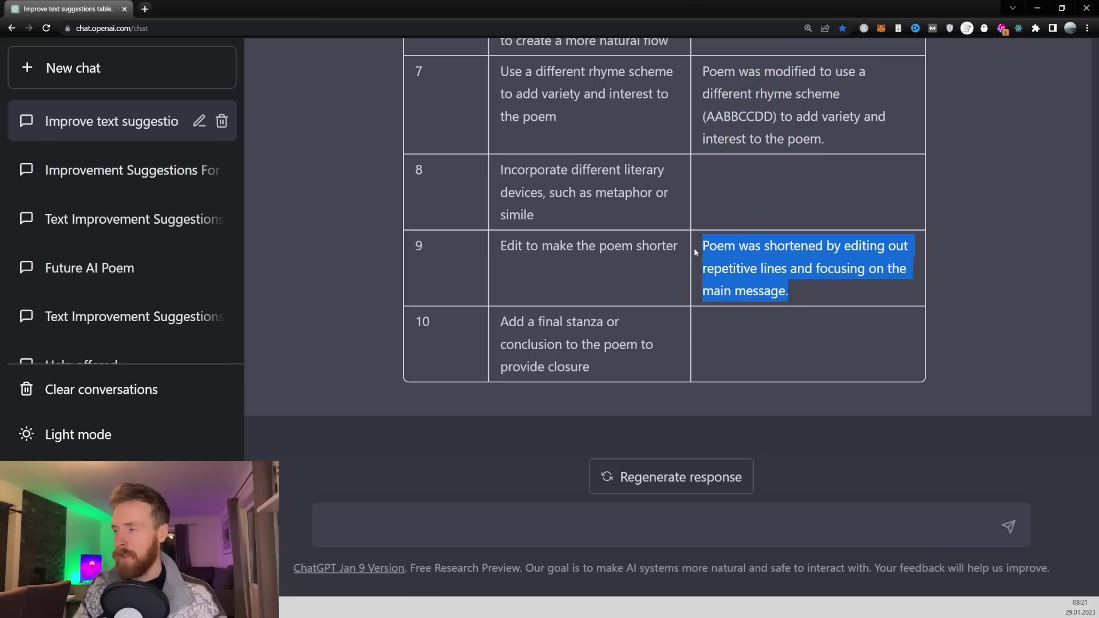
click(798, 298)
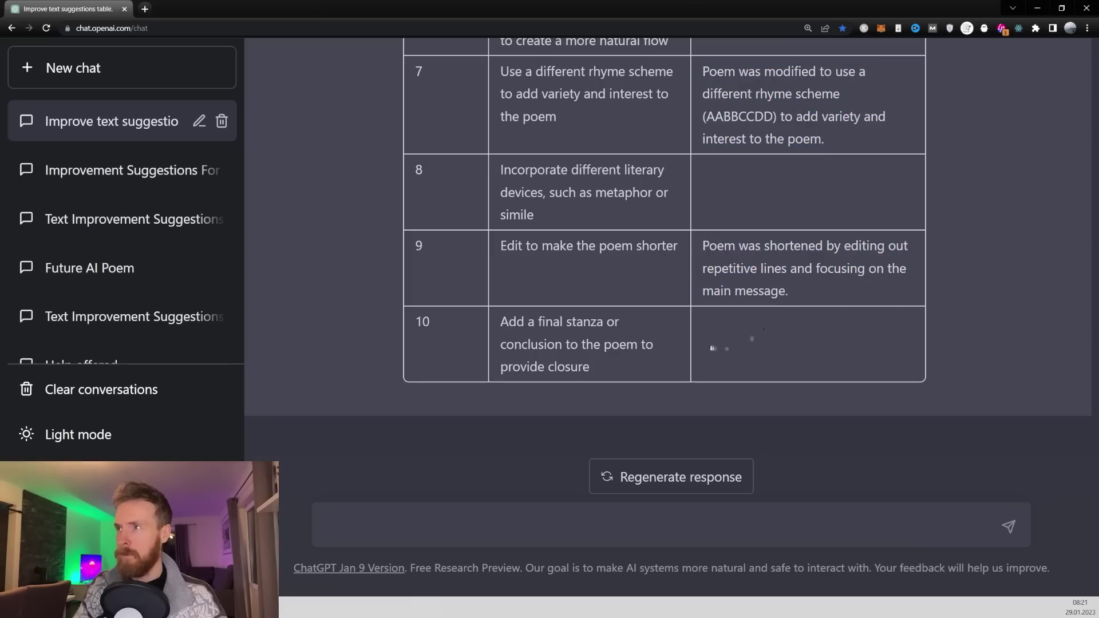
scroll(682, 352, up, 7)
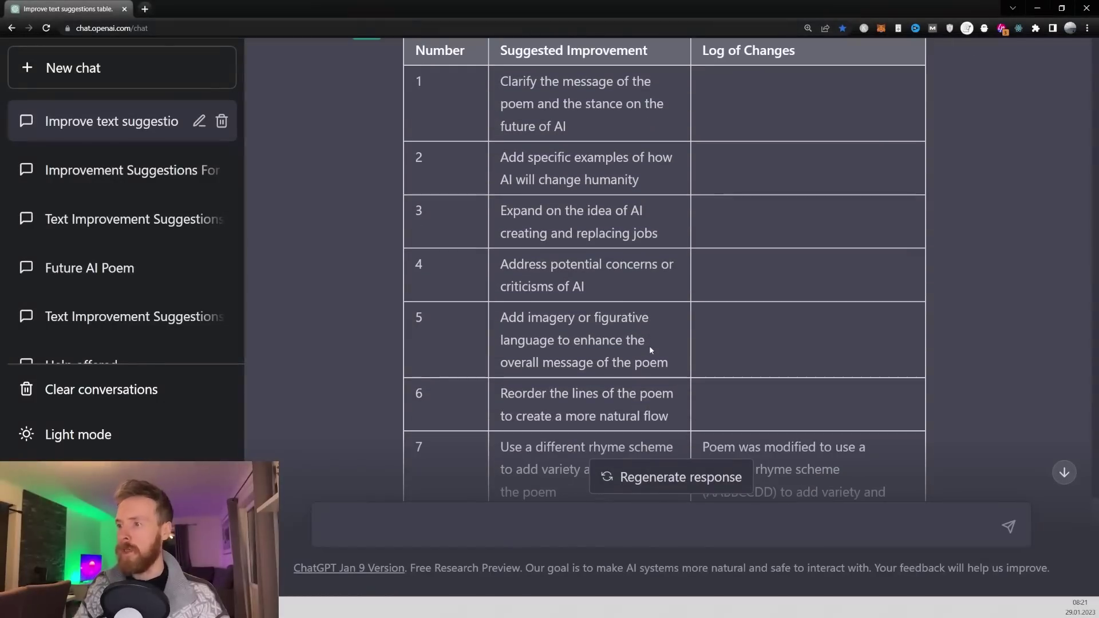
drag(505, 318, 660, 361)
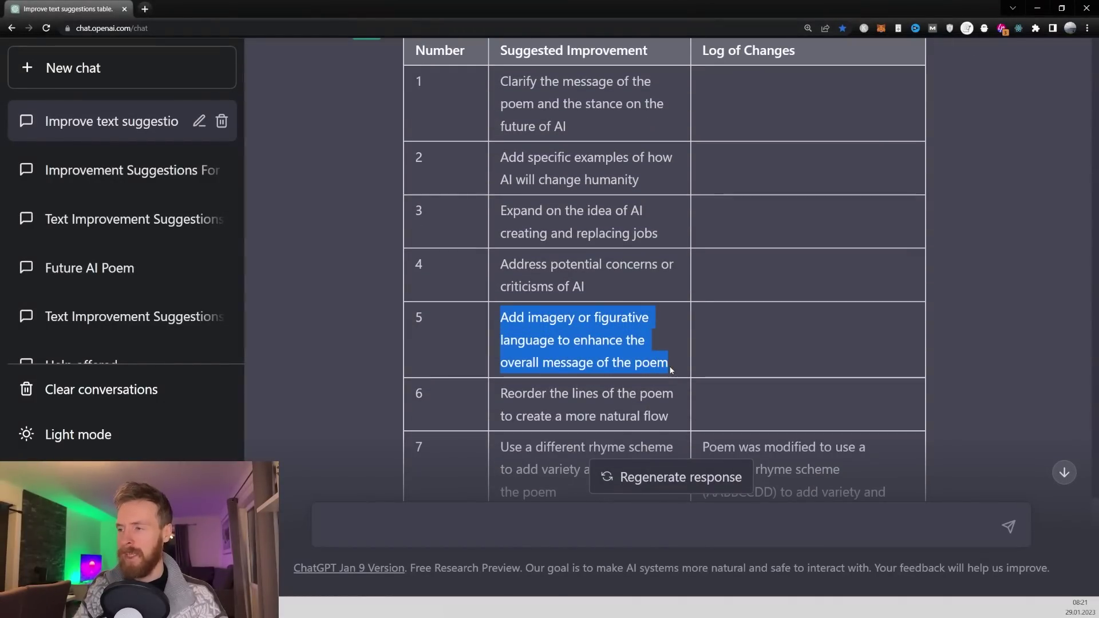
click(665, 355)
drag(675, 373, 502, 318)
click(624, 317)
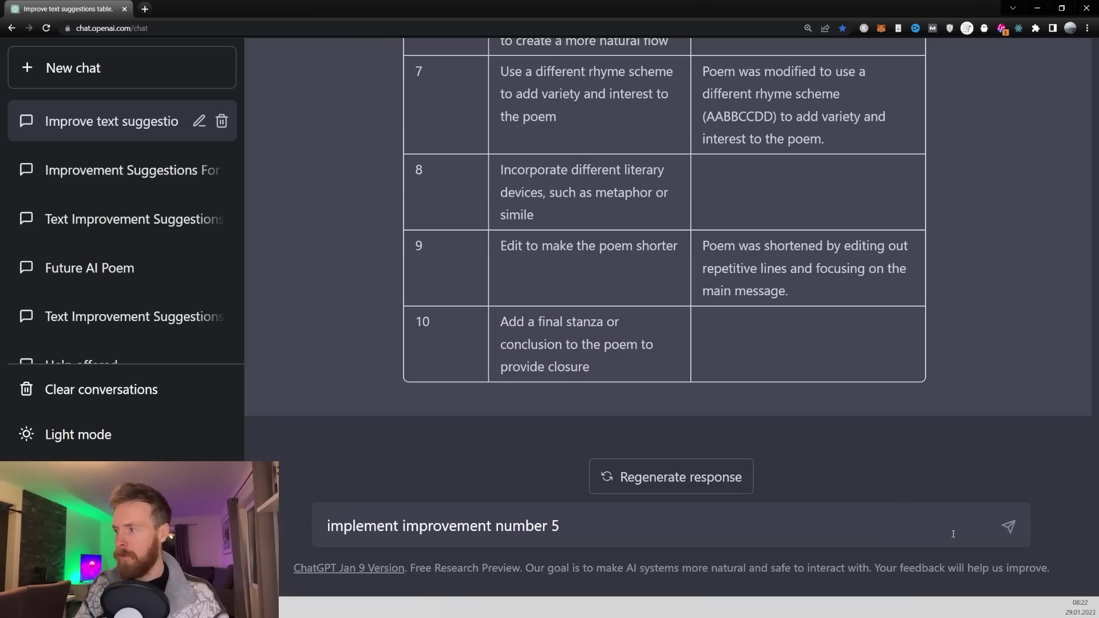
click(1007, 528)
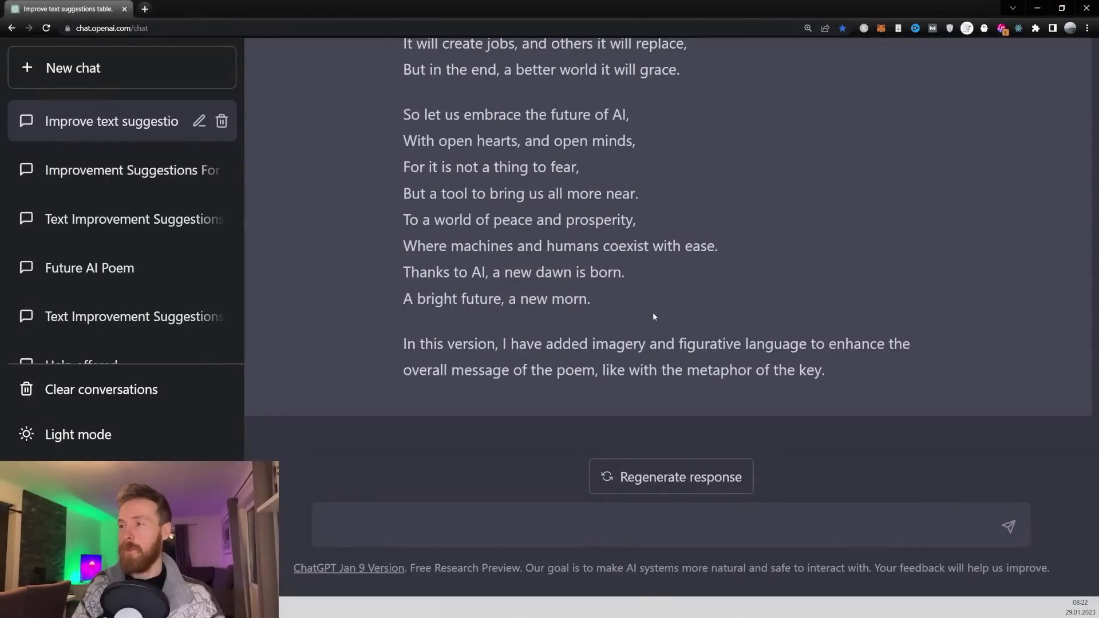
Review the poem rewritten with improvement 5, its second stanza, and the closing note about imagery and figurative language
scroll(603, 324, up, 5)
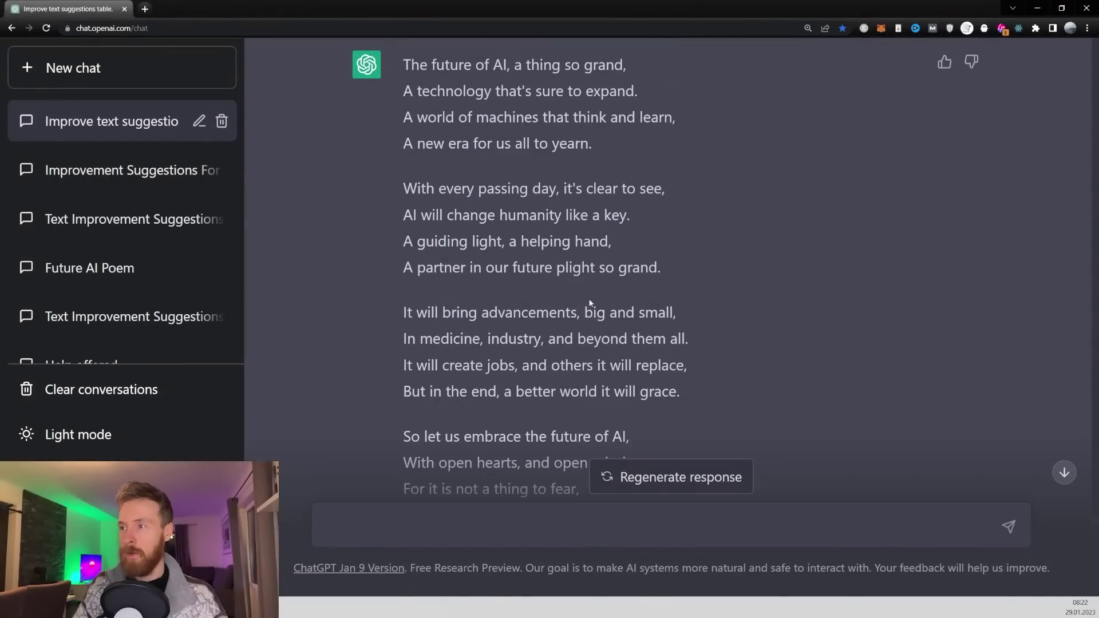
scroll(590, 304, down, 5)
drag(403, 345, 892, 352)
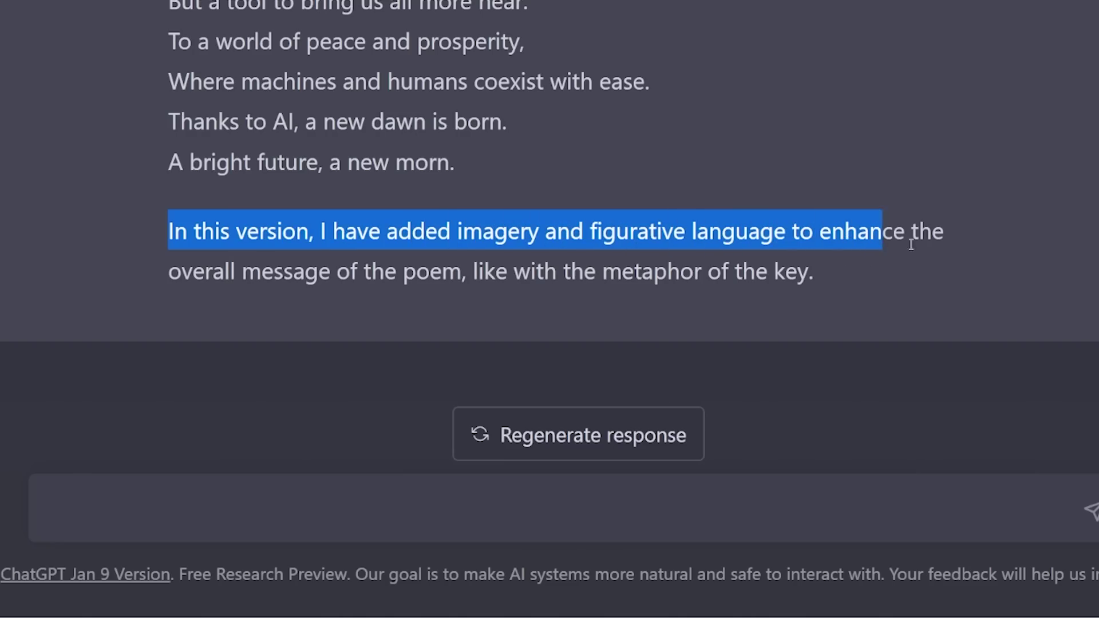
drag(912, 245, 786, 278)
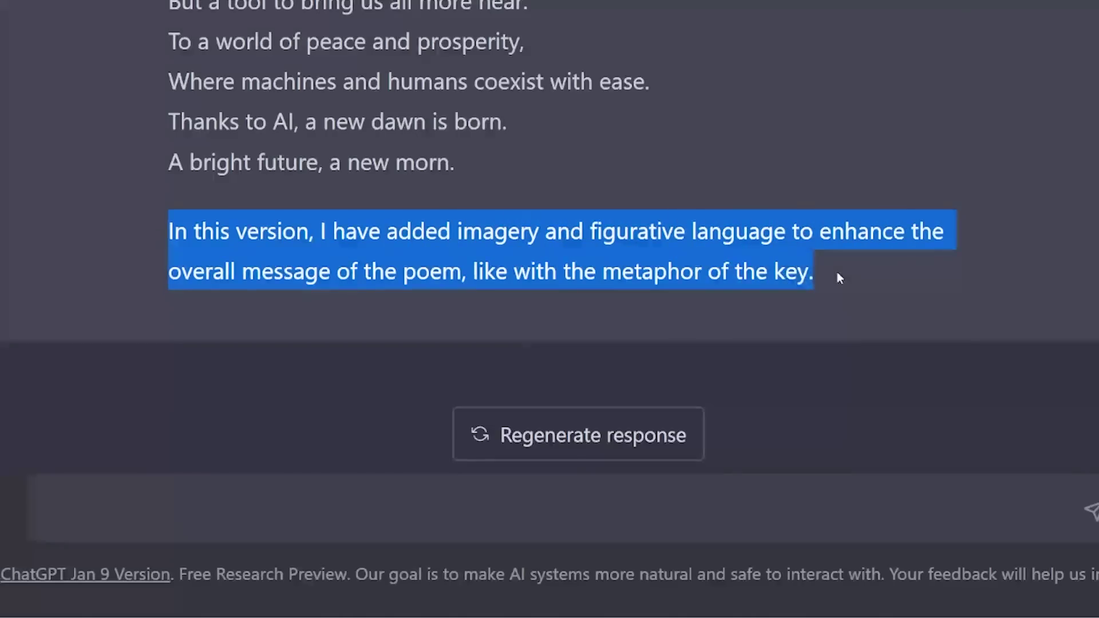
click(837, 273)
scroll(688, 295, up, 6)
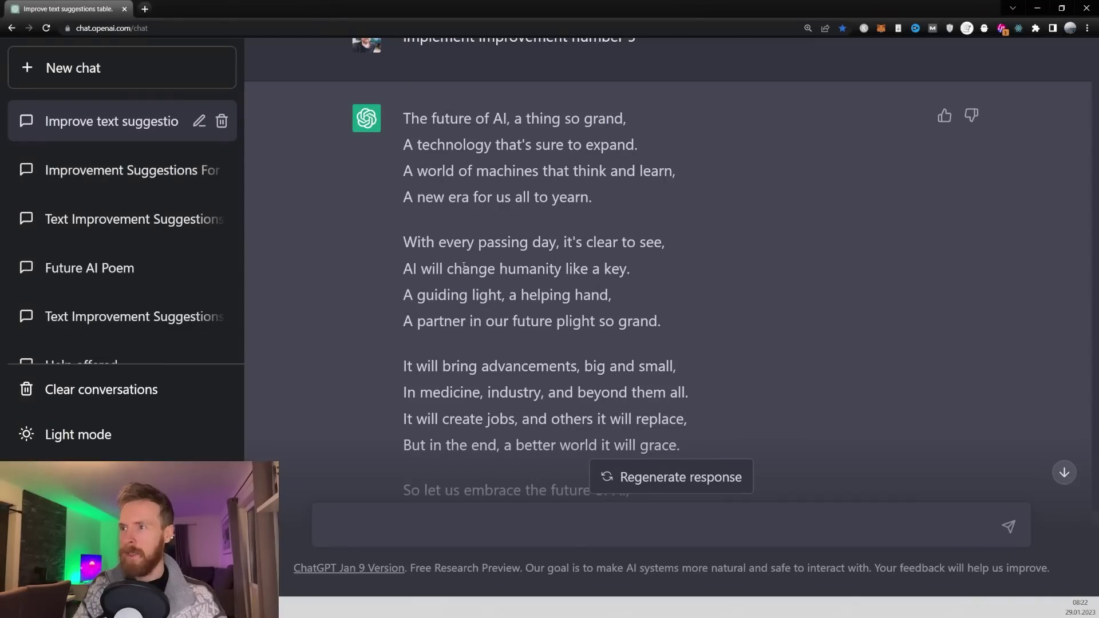
drag(418, 242, 670, 267)
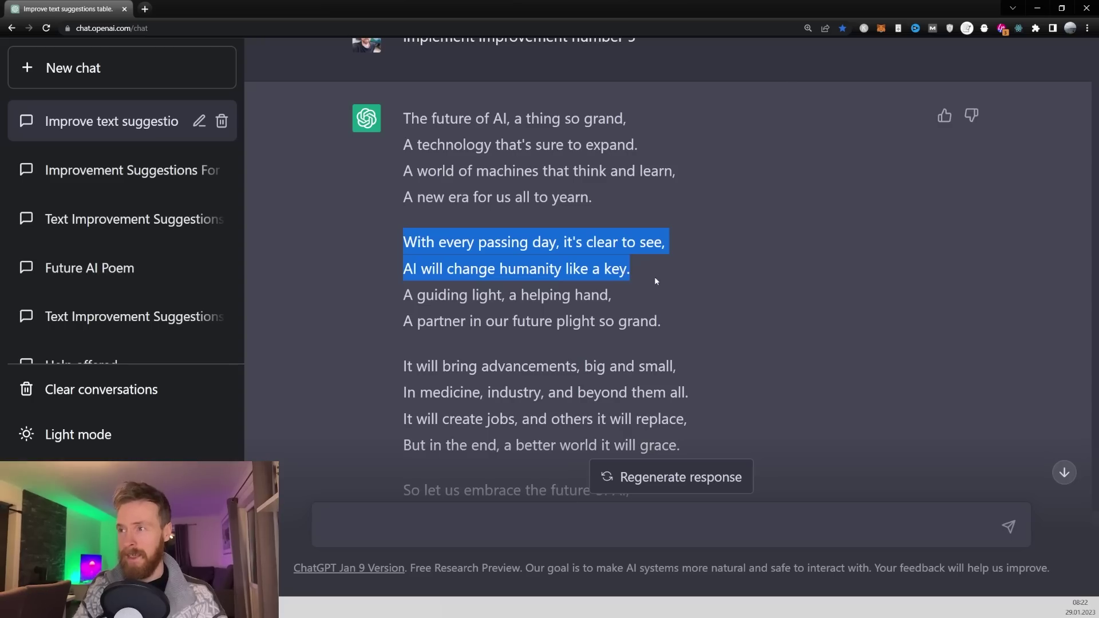
scroll(655, 277, down, 5)
scroll(686, 319, up, 5)
drag(404, 295, 620, 301)
drag(404, 322, 697, 321)
click(698, 322)
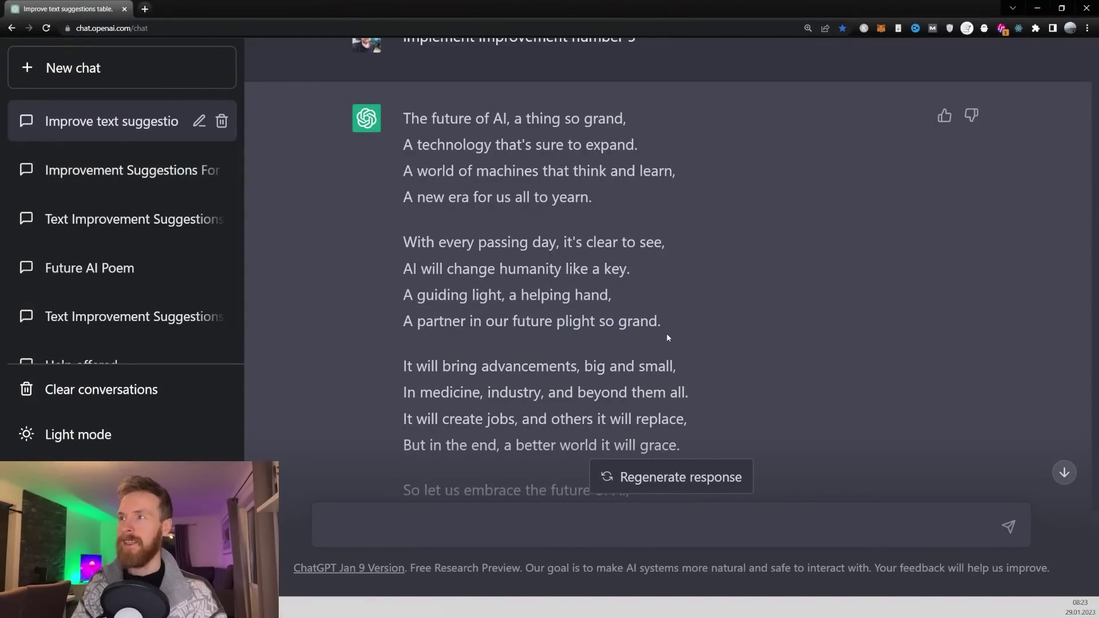
Go back through the conversation and check the log of changes entry for suggestion 5 in the updated table
scroll(668, 337, down, 5)
scroll(666, 334, up, 20)
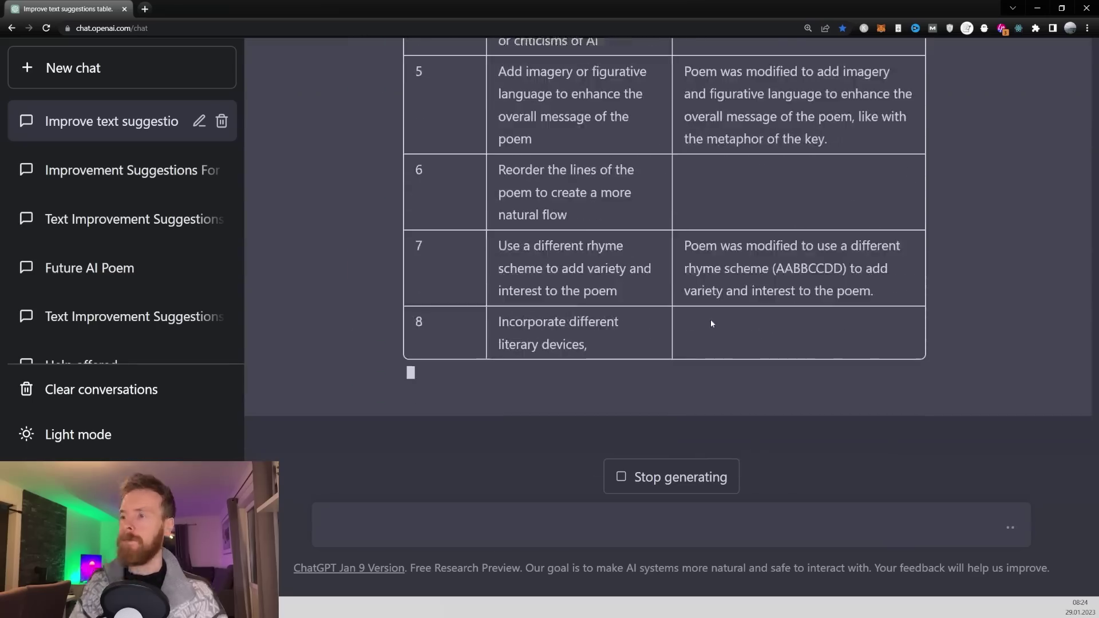
scroll(718, 314, up, 4)
scroll(719, 315, up, 1)
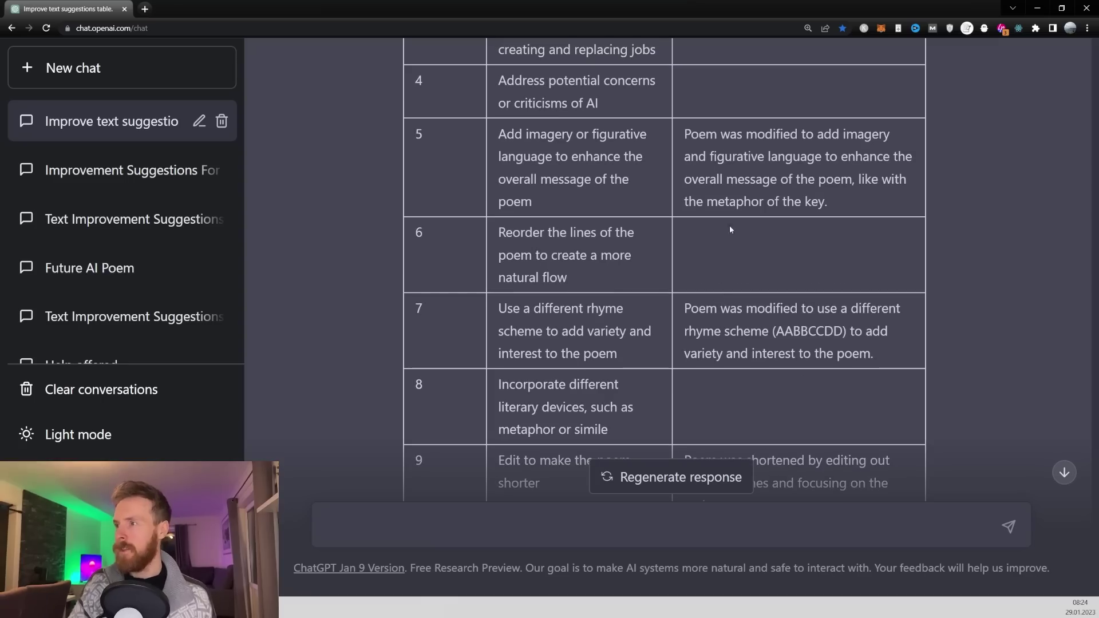
scroll(740, 218, down, 4)
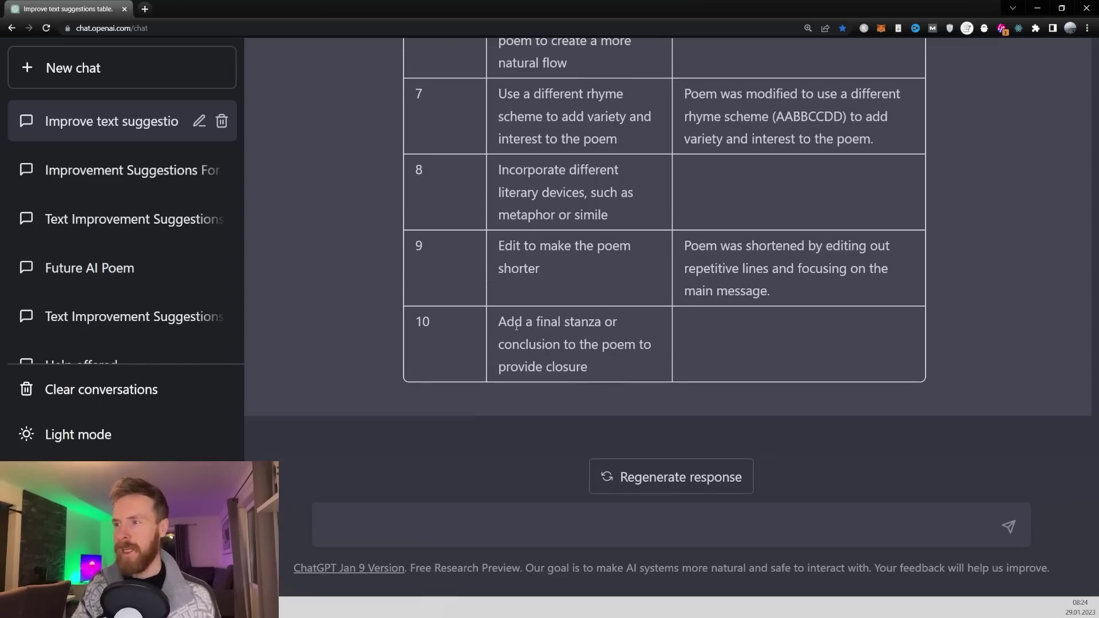
Choose the final stanza suggestion from the table and submit "implement improvement number 10"
drag(569, 380, 495, 324)
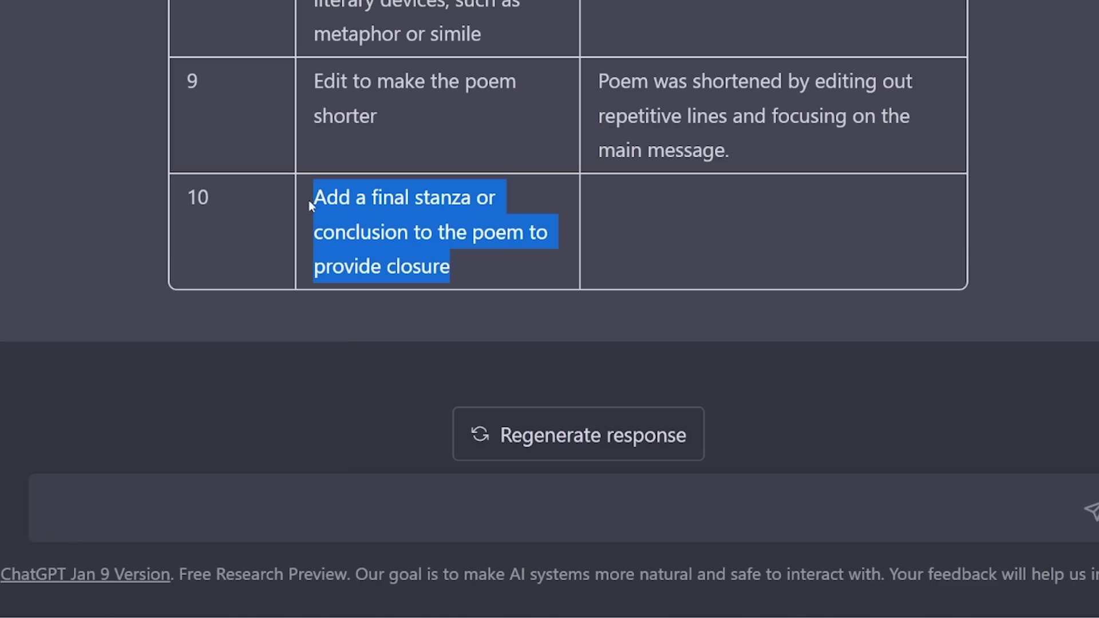
click(458, 272)
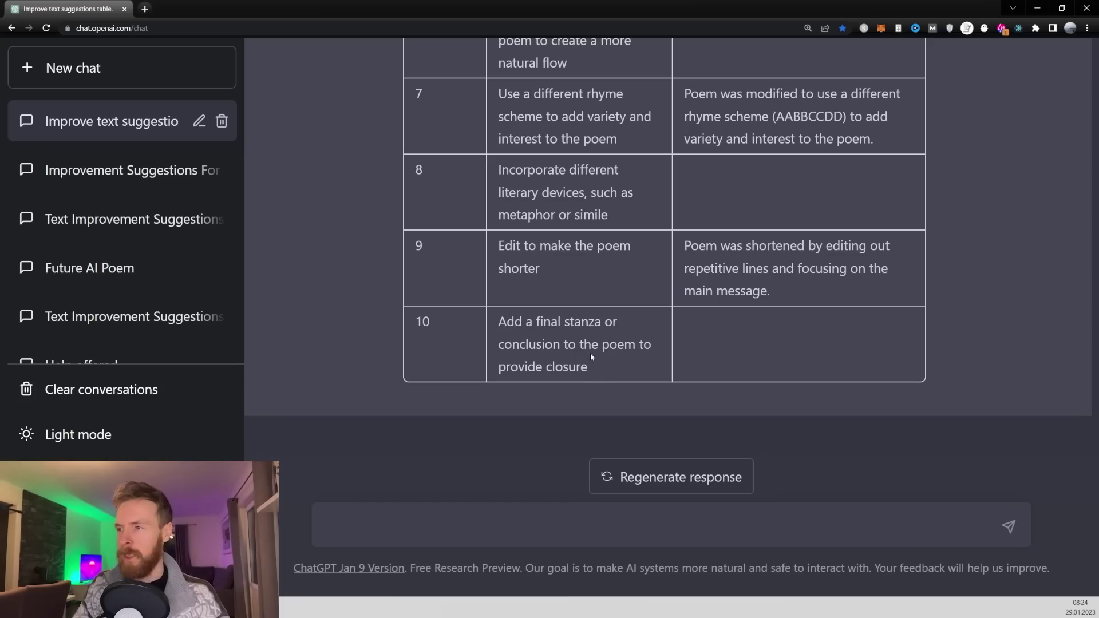
click(491, 527)
text(implement improvement number 10)
click(1005, 534)
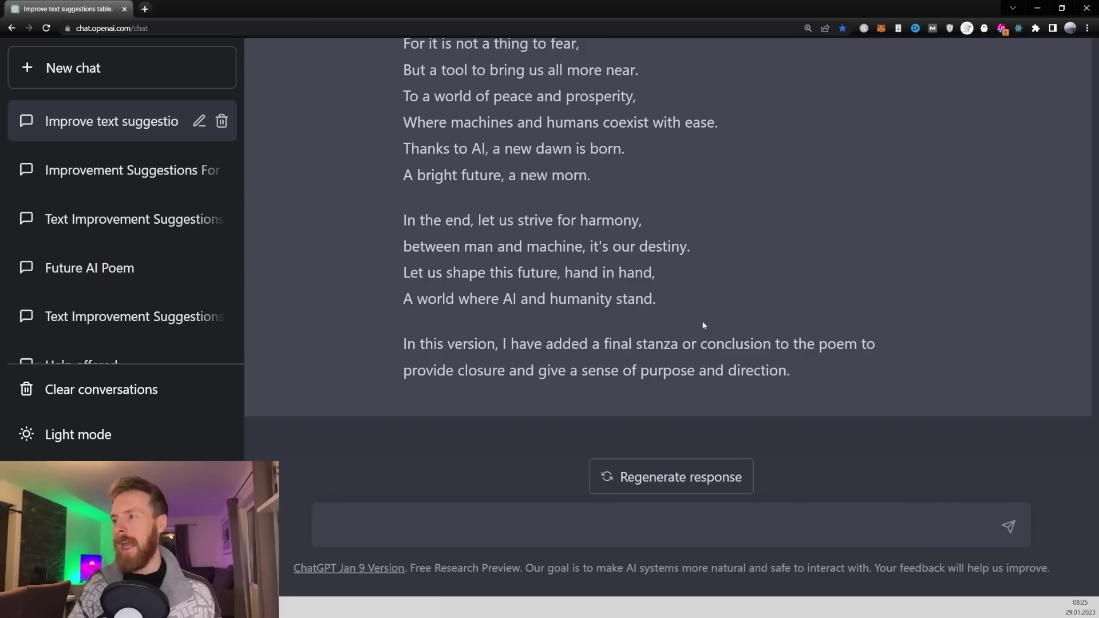
Read the added final stanza line by line and the closing note about improvement 10
drag(404, 221, 663, 297)
click(684, 292)
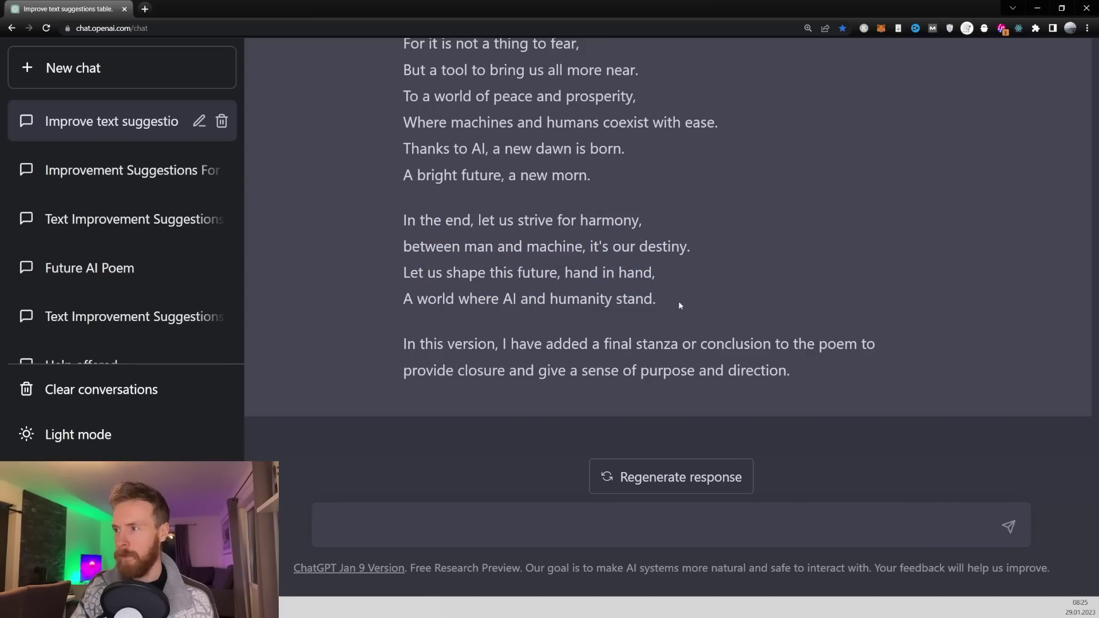
drag(507, 343, 865, 369)
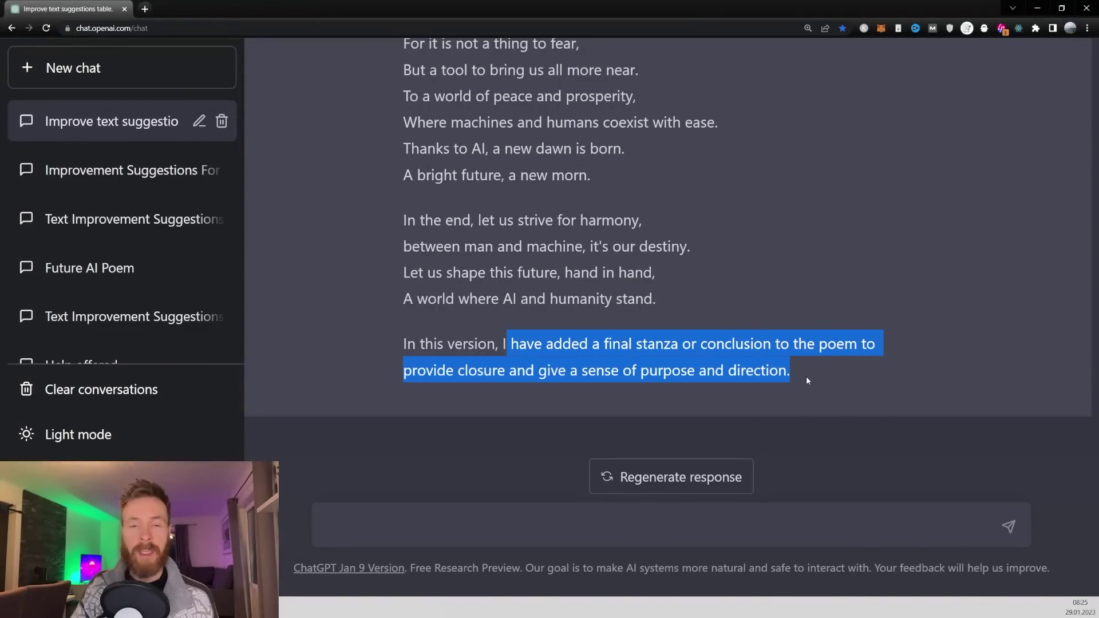
drag(404, 221, 649, 225)
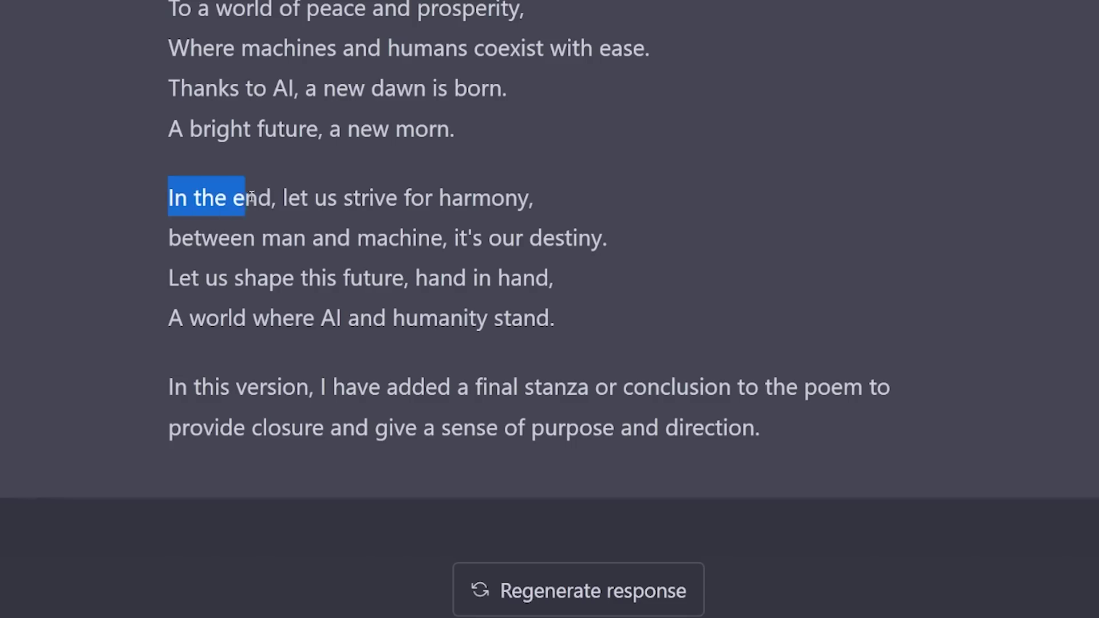
drag(170, 238, 611, 245)
drag(169, 280, 559, 282)
drag(170, 319, 553, 313)
click(617, 327)
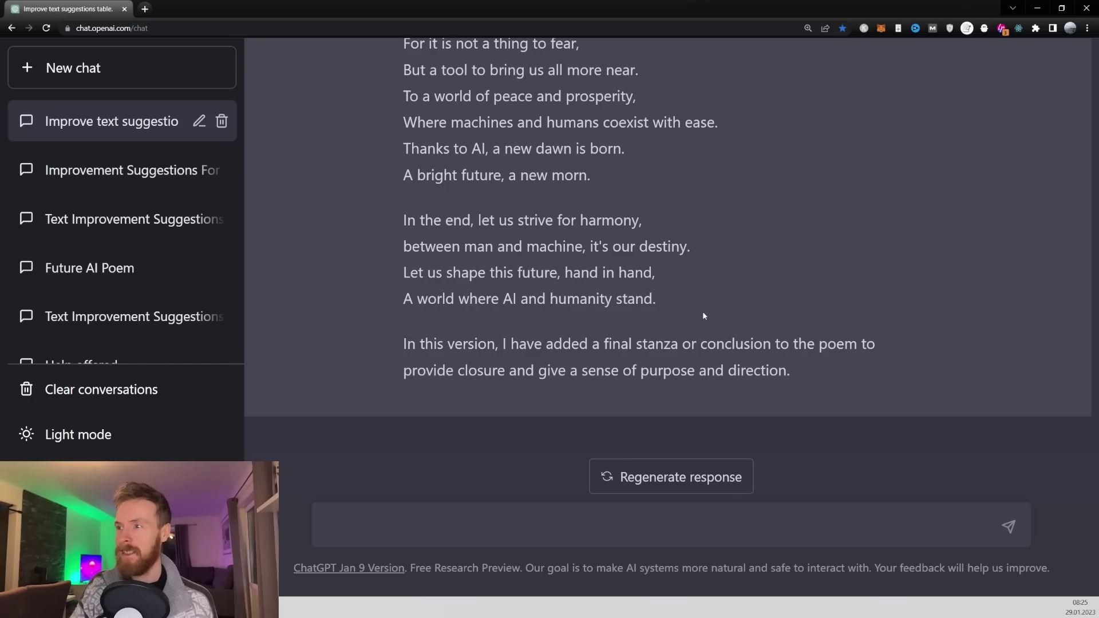
Look back over the improvement table's suggestions and log of changes, and return to the poem with improvement 10
scroll(643, 323, up, 15)
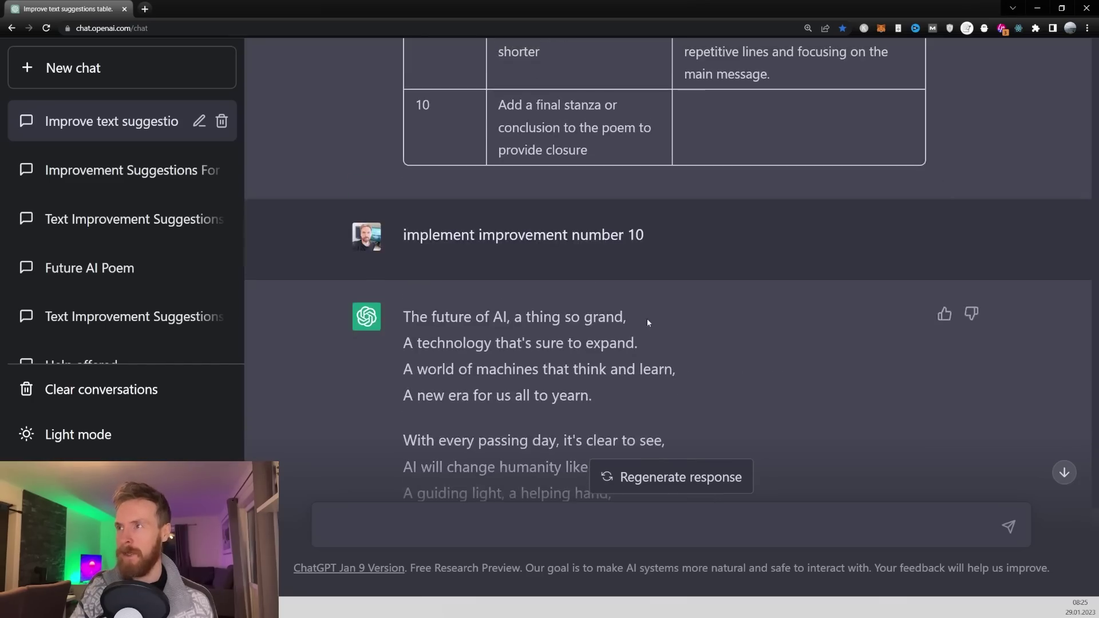
scroll(649, 320, up, 8)
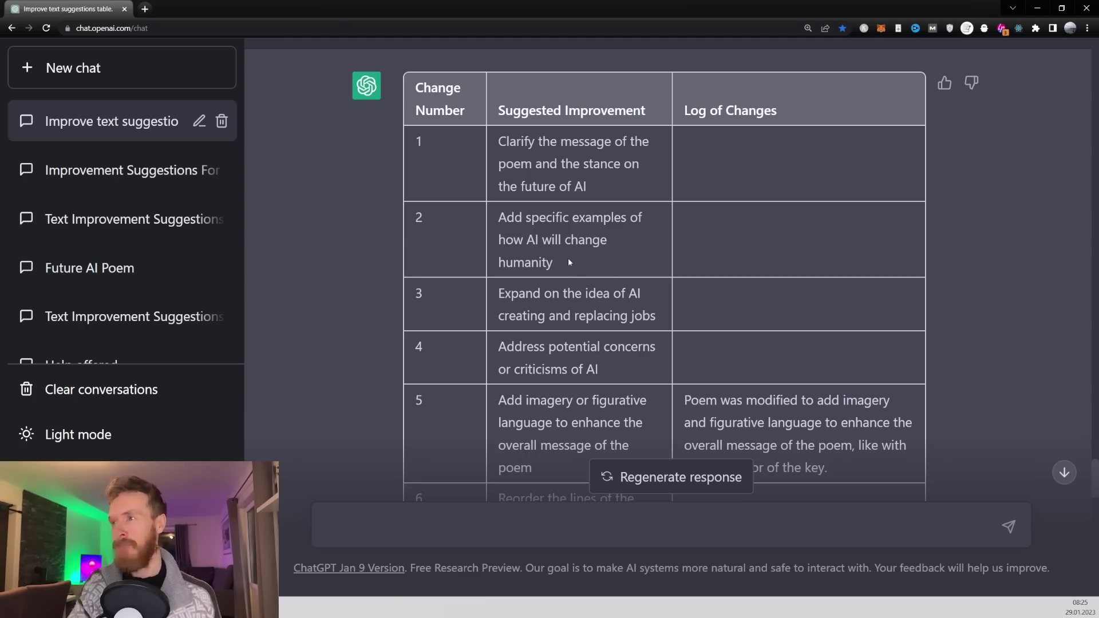
scroll(575, 260, down, 10)
scroll(579, 260, up, 5)
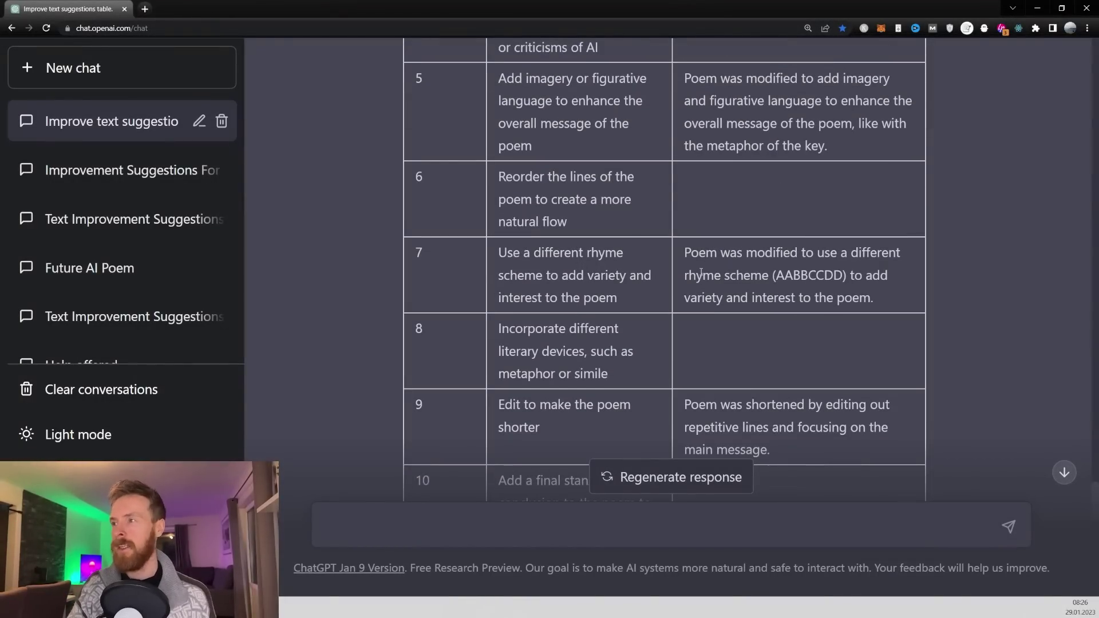
scroll(595, 323, down, 2)
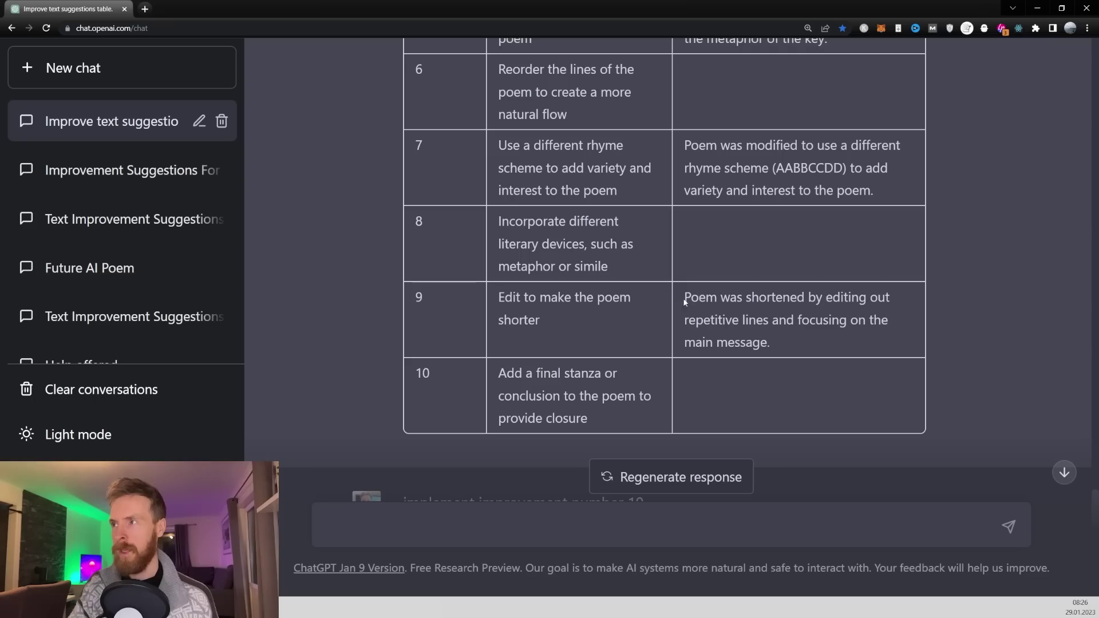
scroll(630, 285, down, 10)
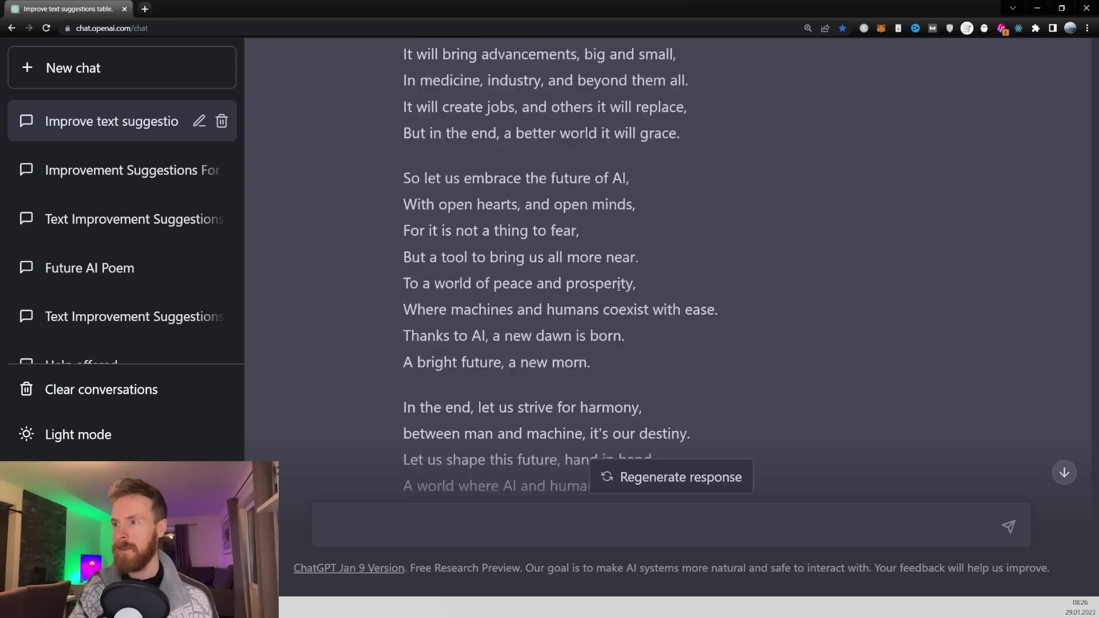